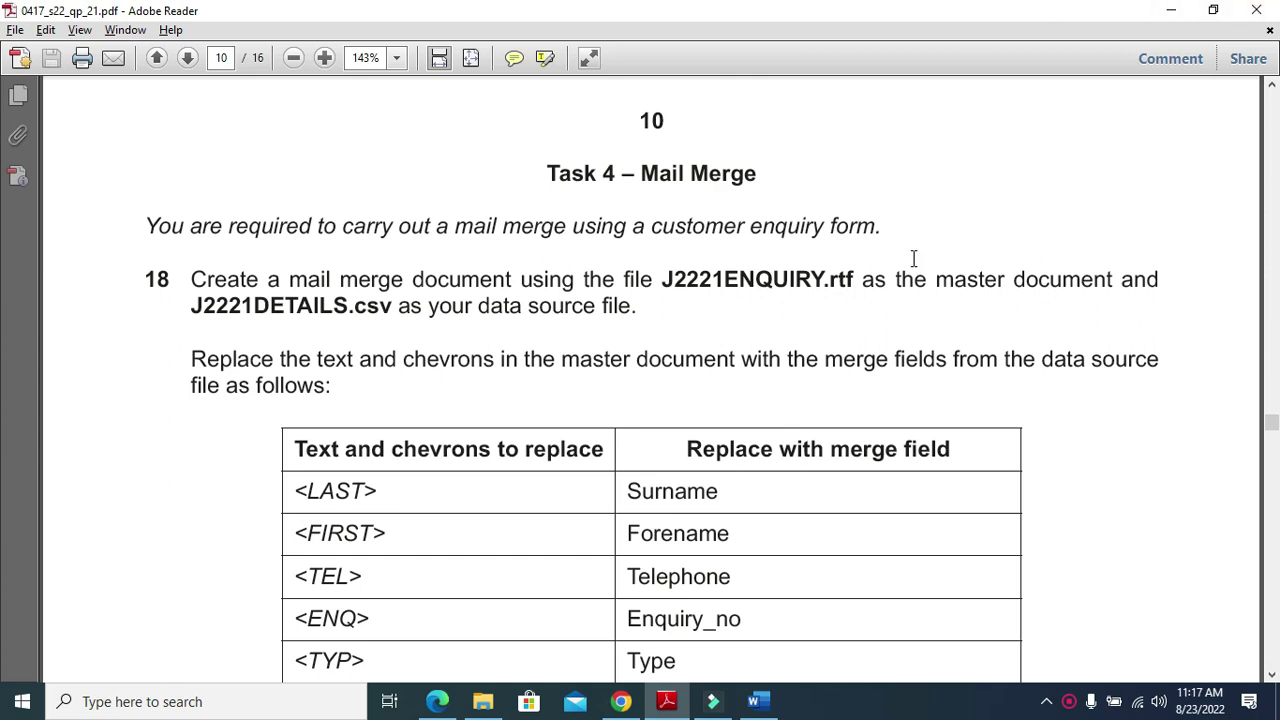
Highlight the Task 4 Mail Merge heading and question 18's instruction naming J2221ENQUIRY.rtf
drag(537, 173, 725, 178)
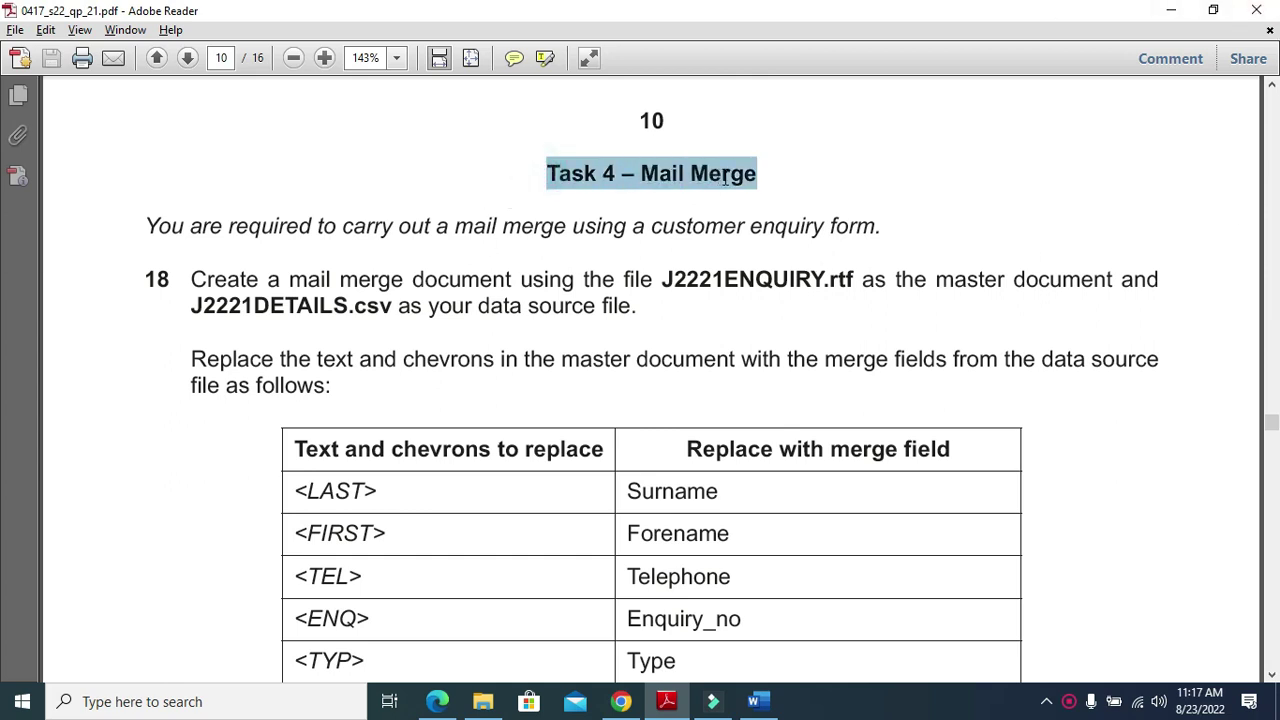
drag(148, 228, 847, 228)
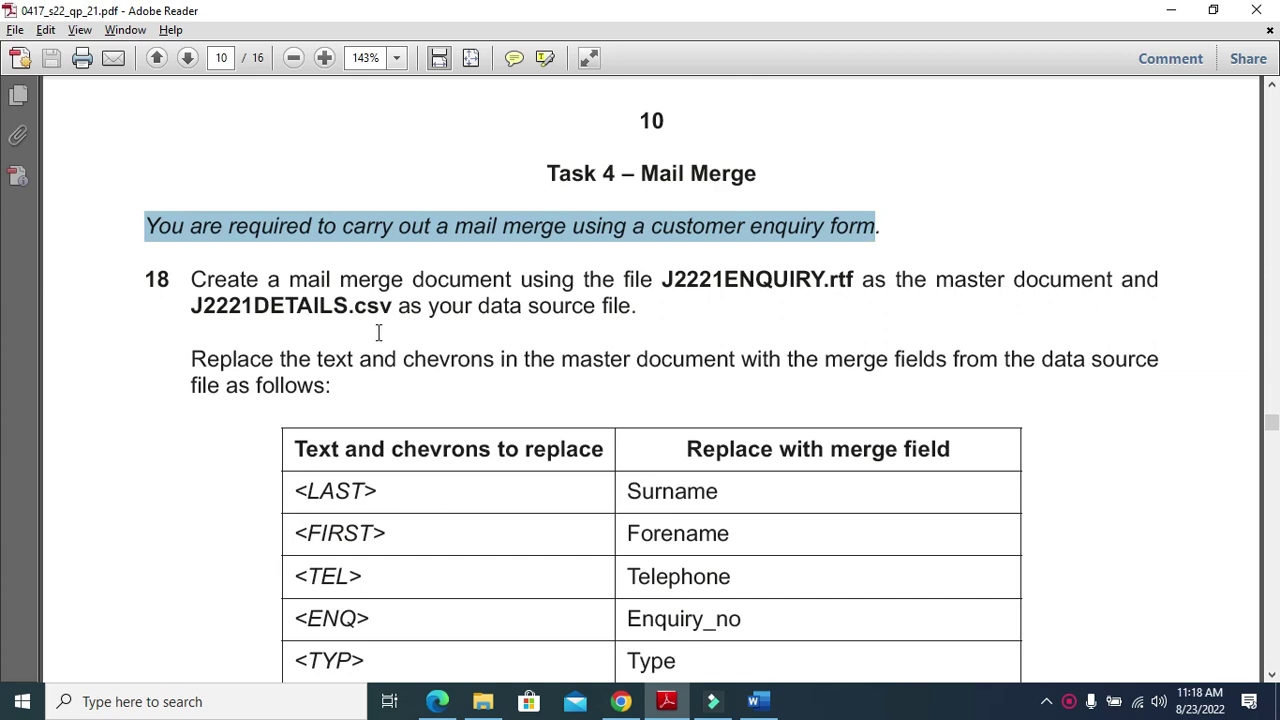
drag(187, 282, 667, 283)
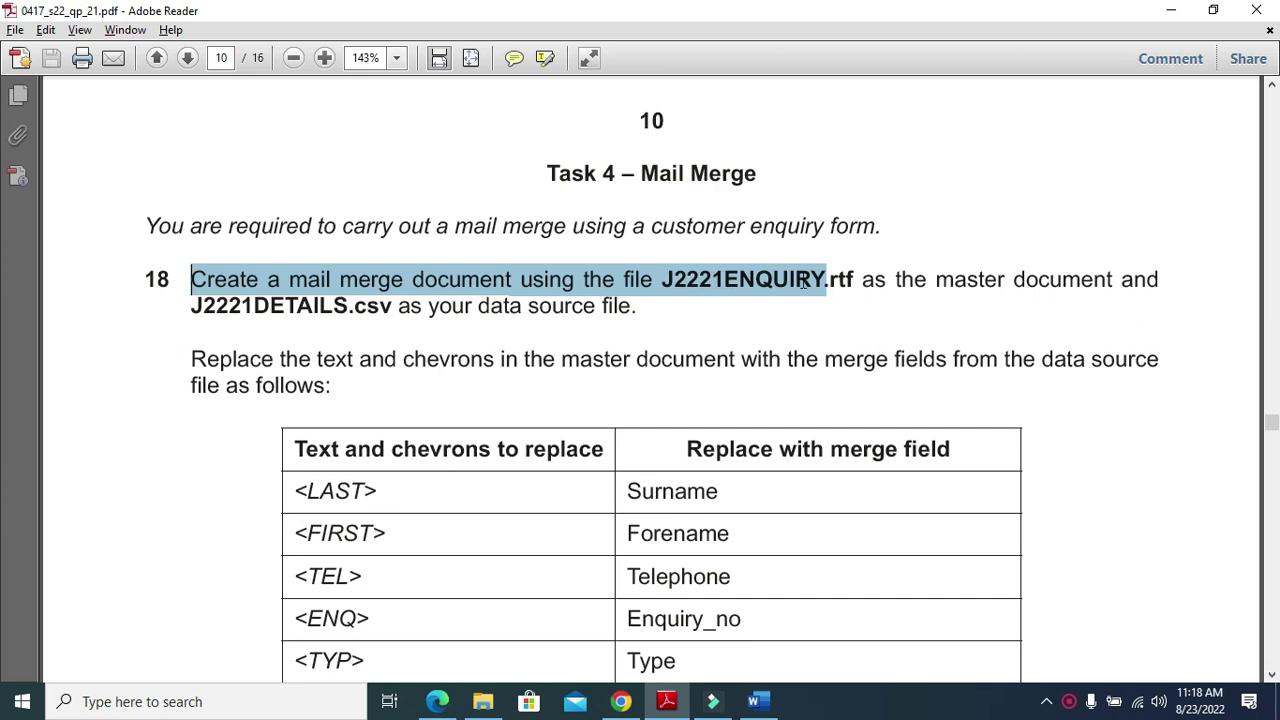
drag(803, 284, 850, 283)
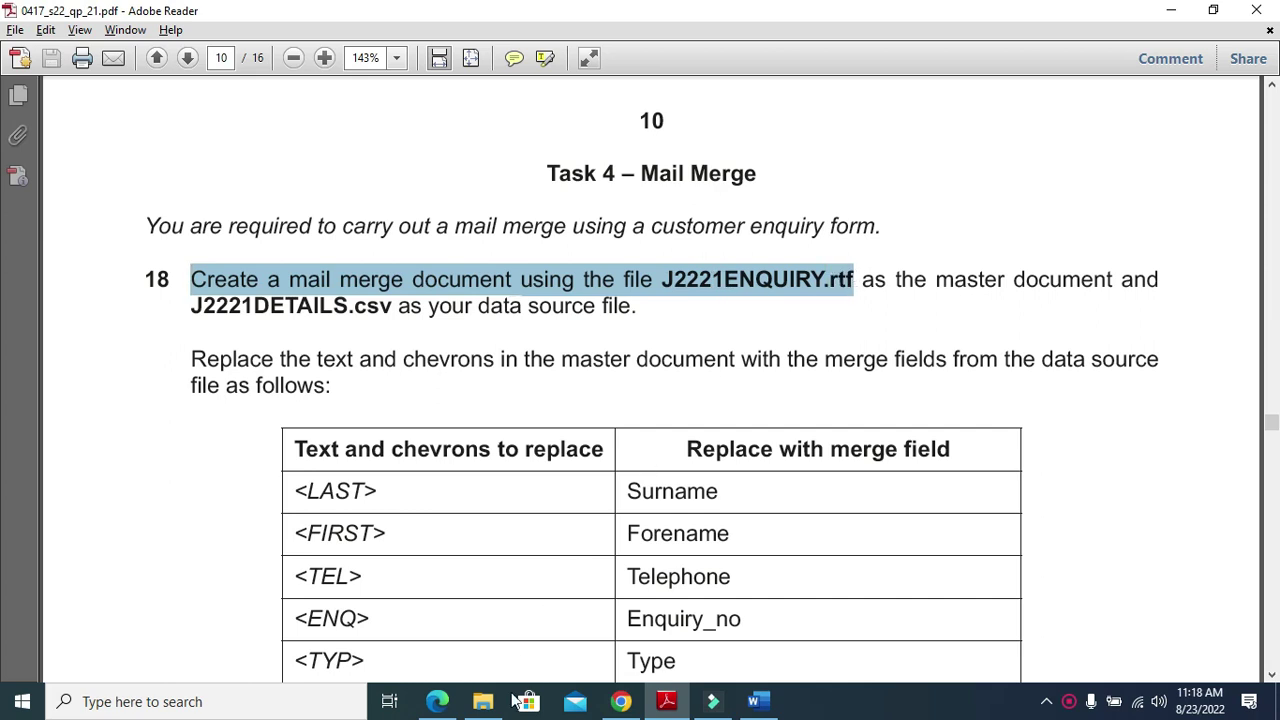
Open J2221ENQUIRY in Word from the Desktop's June 21 22 folder
click(483, 701)
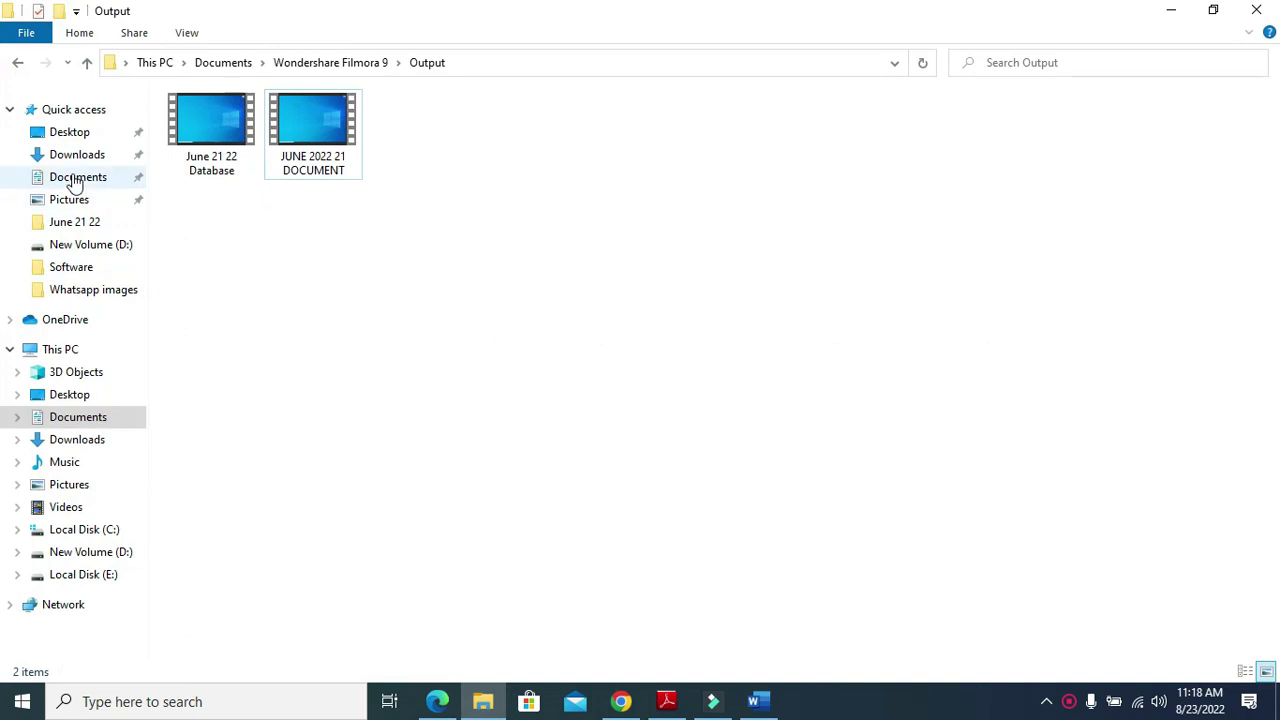
click(76, 133)
double_click(218, 125)
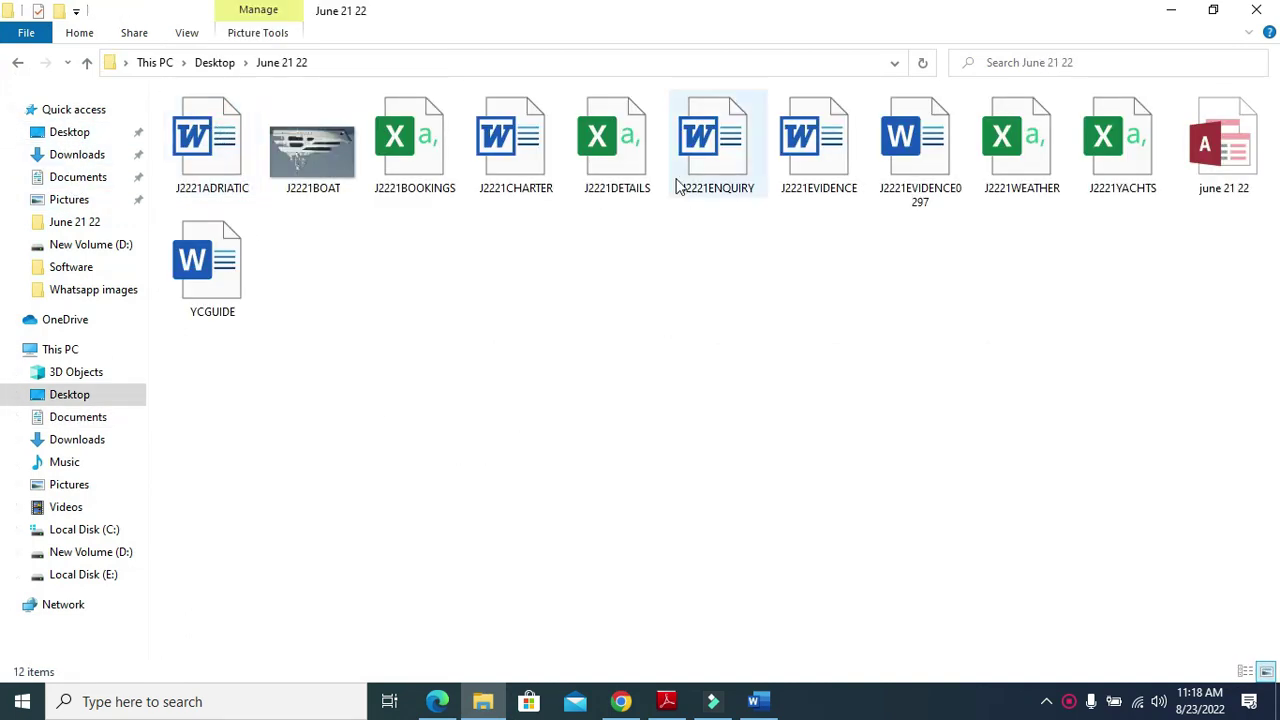
double_click(712, 140)
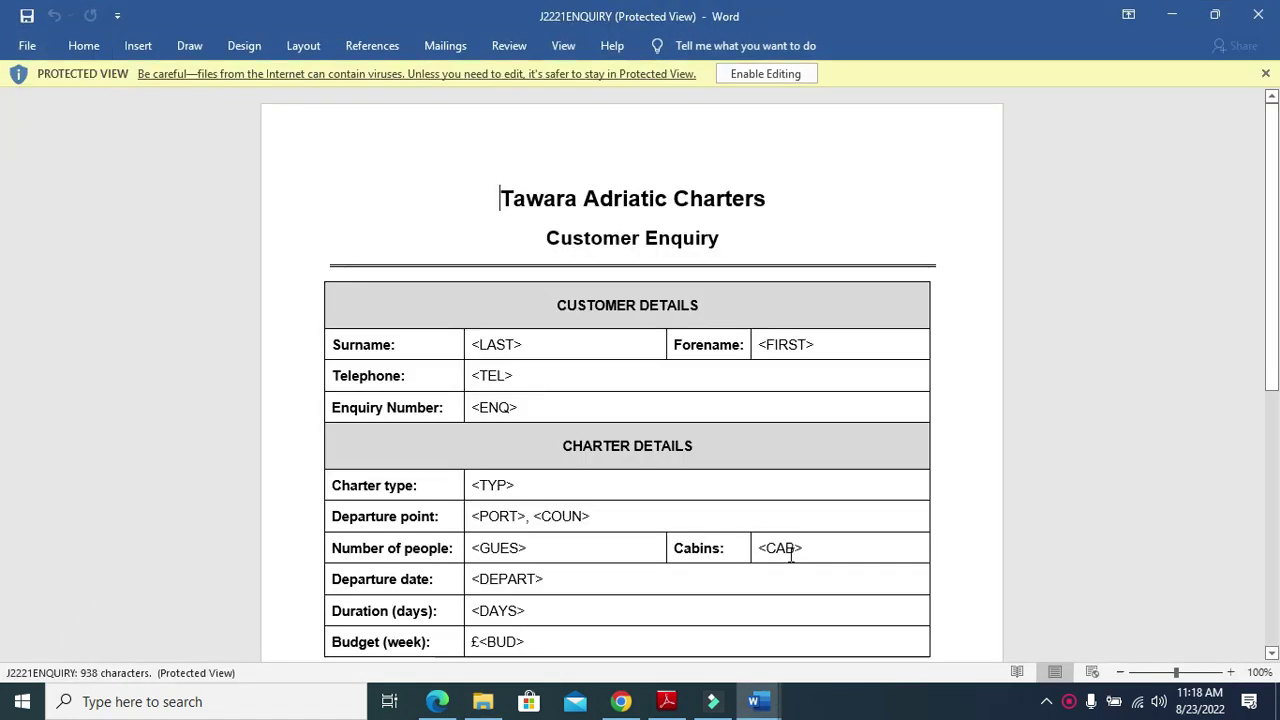
Enable editing on J2221ENQUIRY and highlight the J2221DETAILS.csv data source in the PDF
click(772, 75)
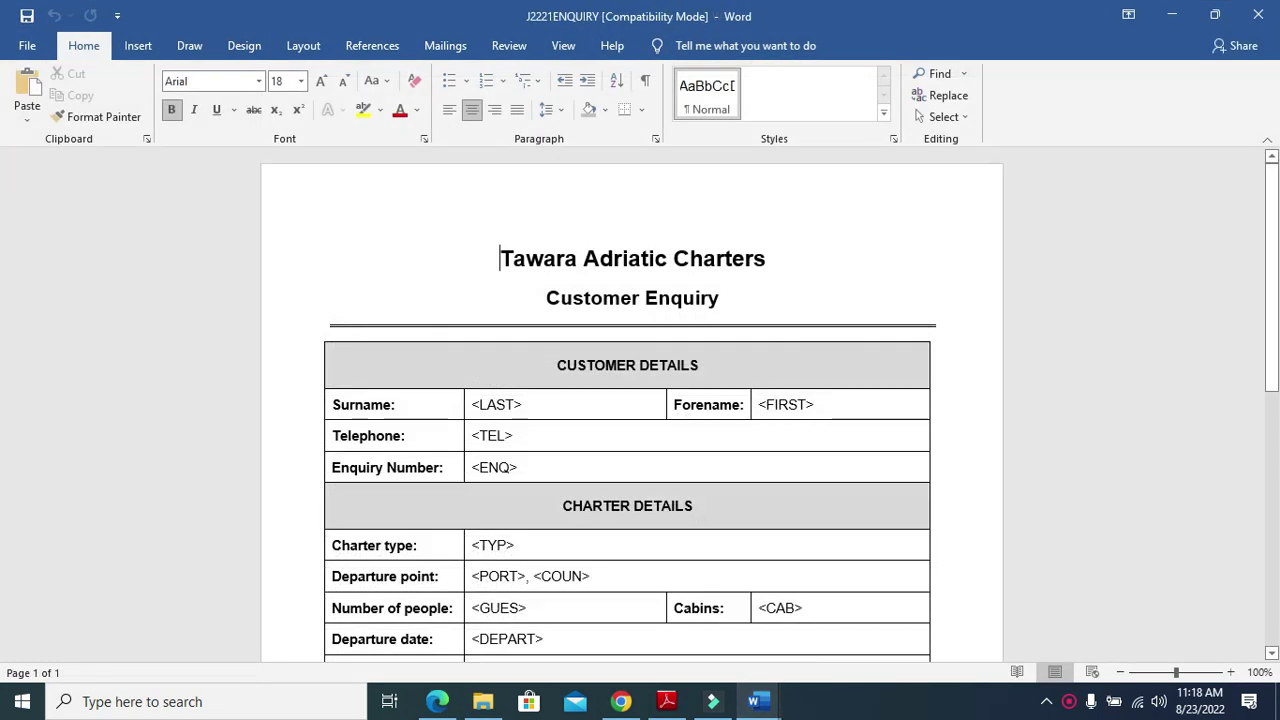
click(667, 702)
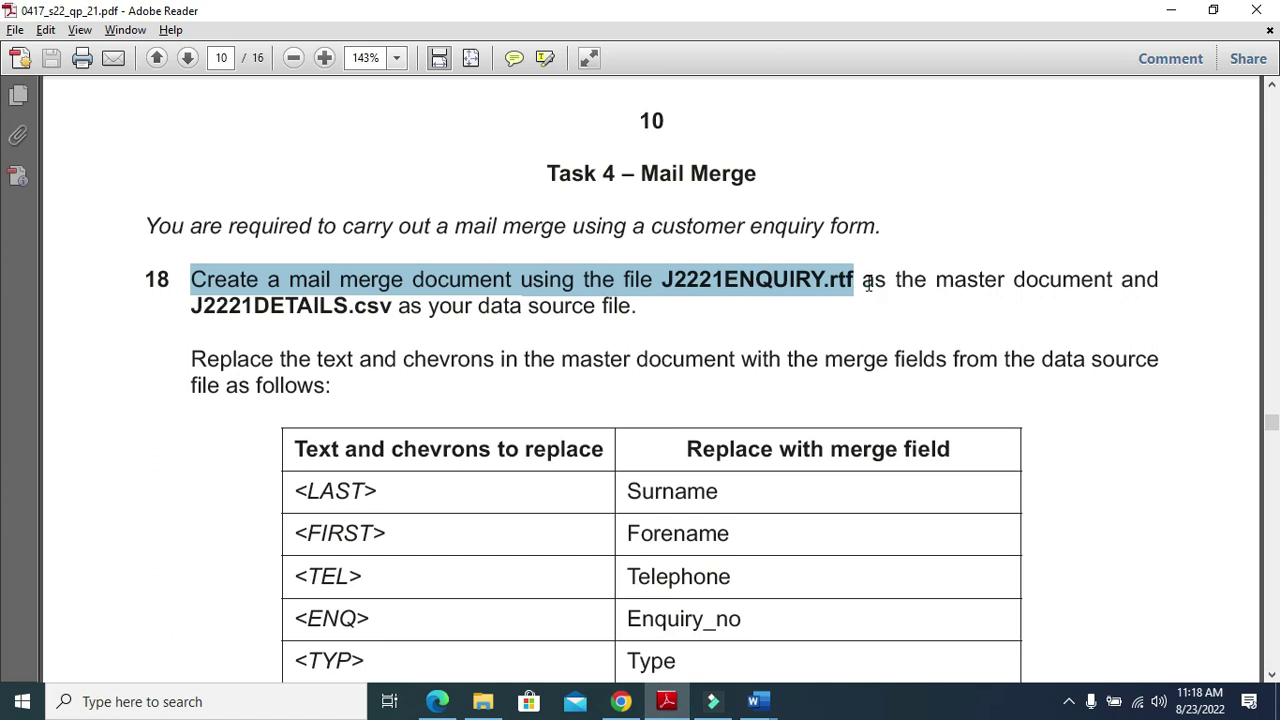
drag(866, 283, 1090, 288)
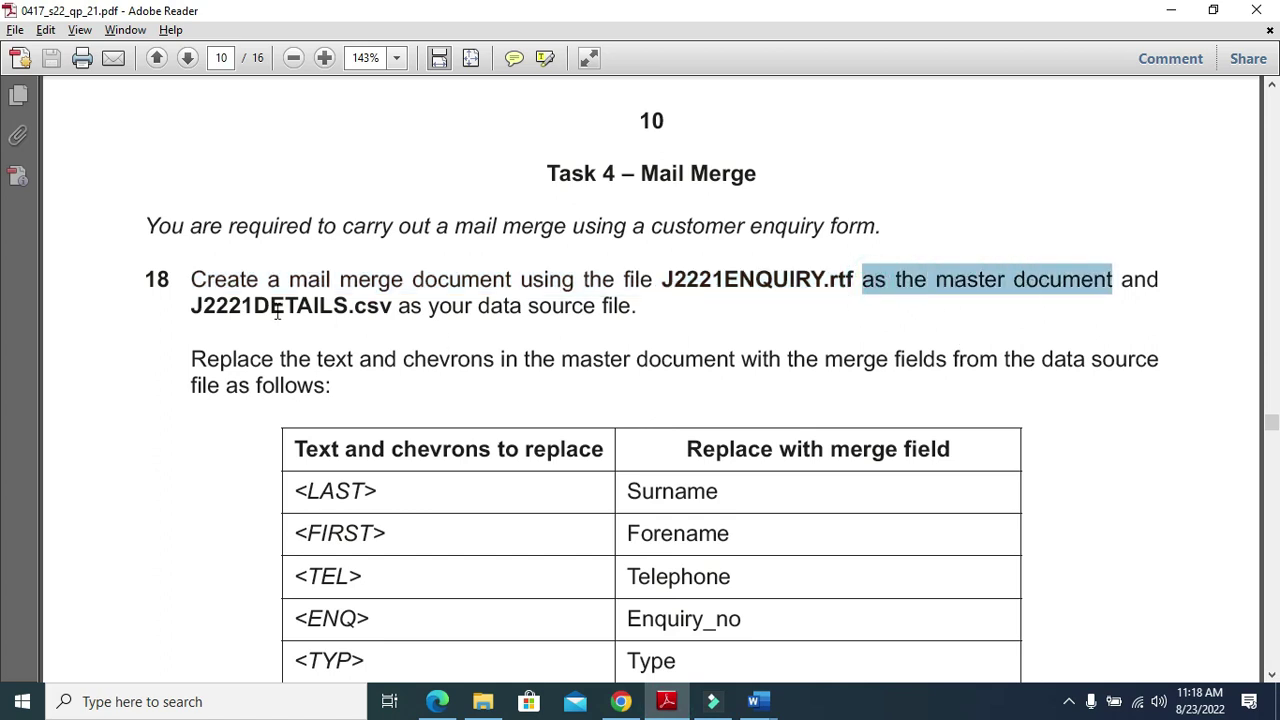
drag(188, 309, 645, 313)
Use J2221DETAILS from Desktop > June 21 22 as the existing recipient list
mouse_move(755, 701)
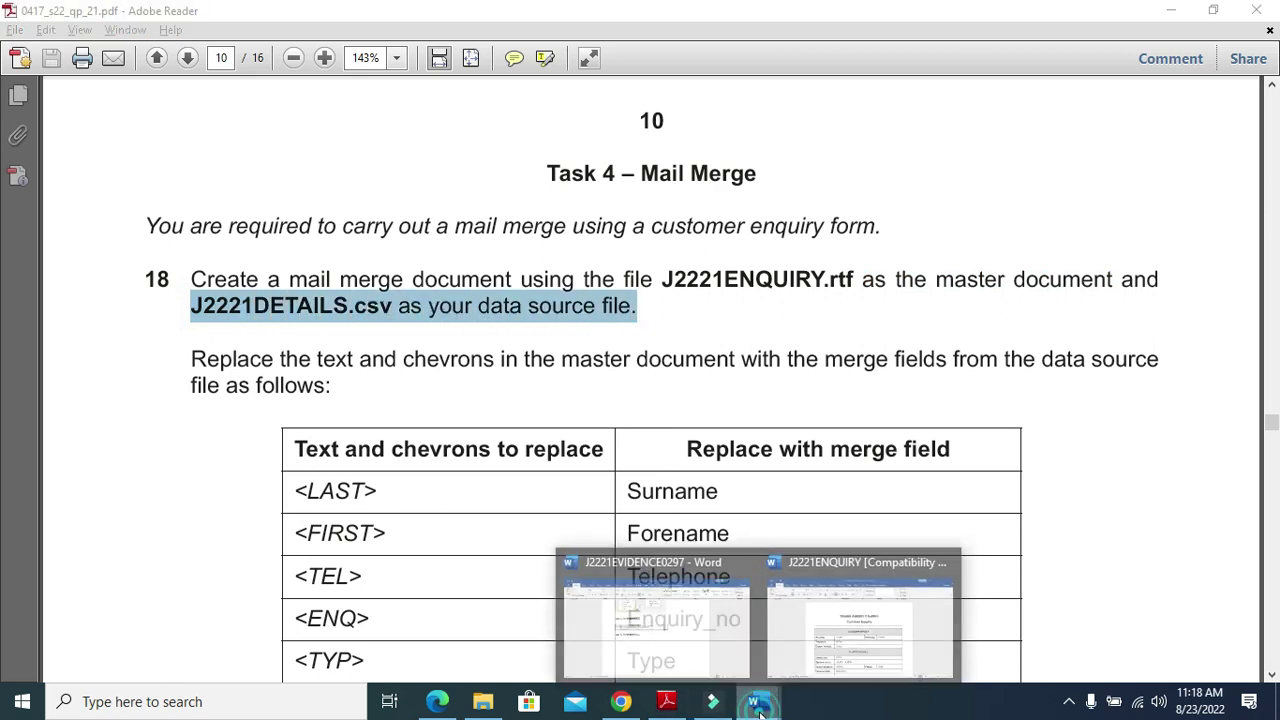
click(840, 605)
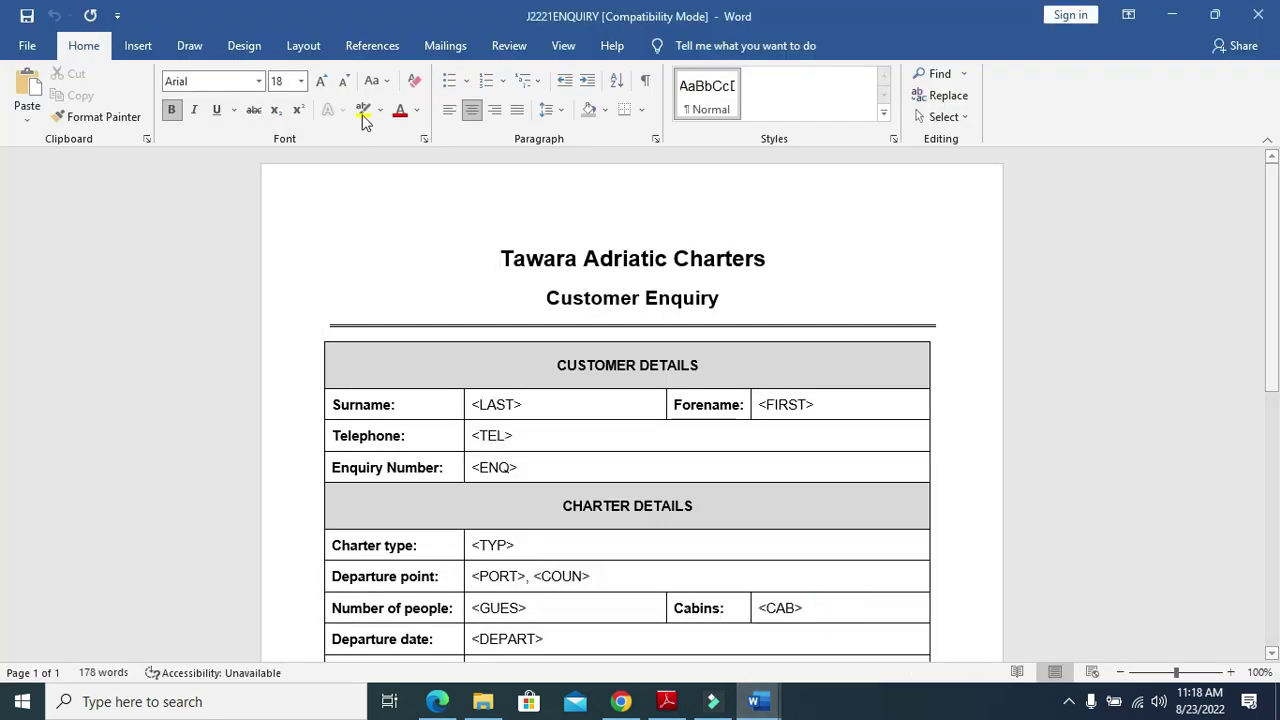
click(440, 50)
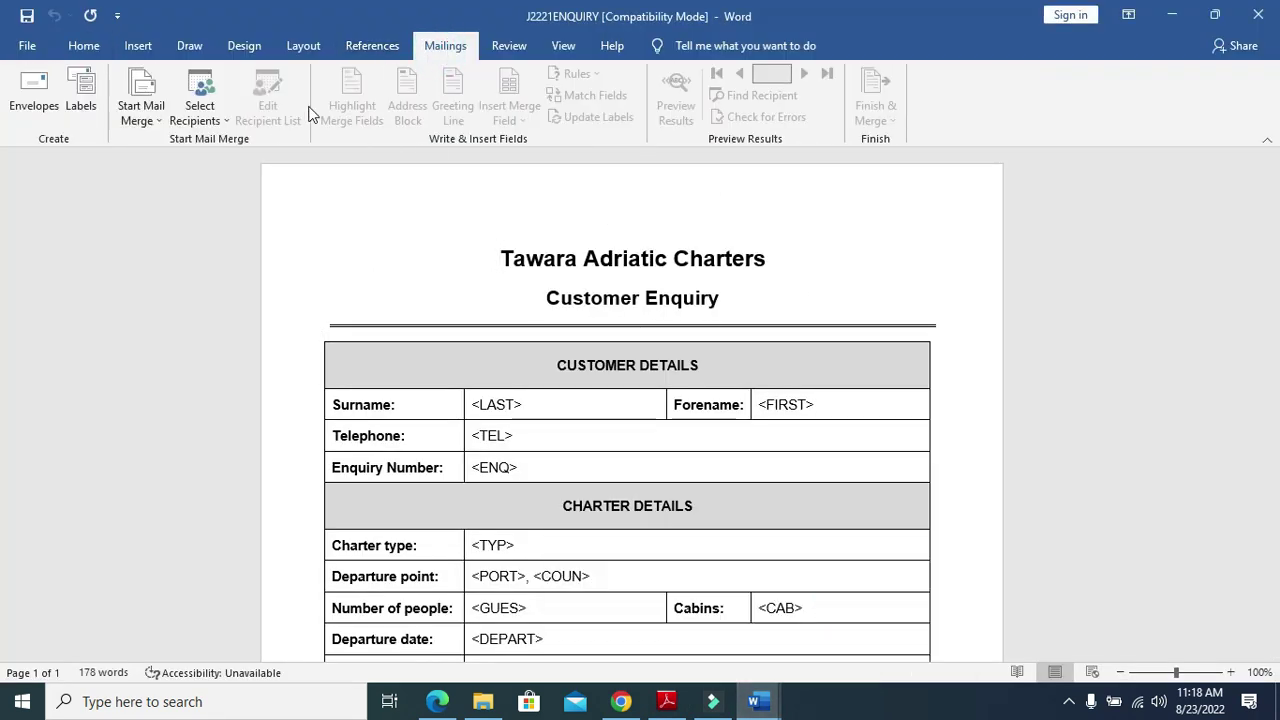
click(200, 117)
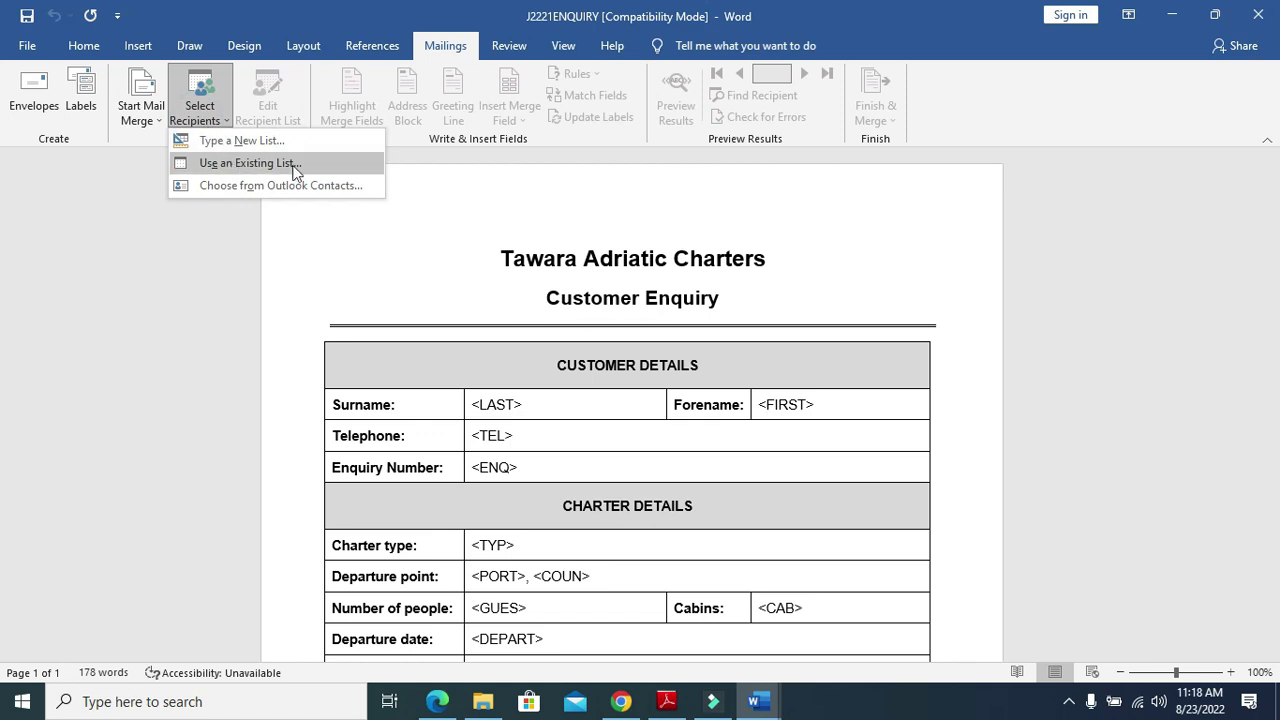
click(336, 168)
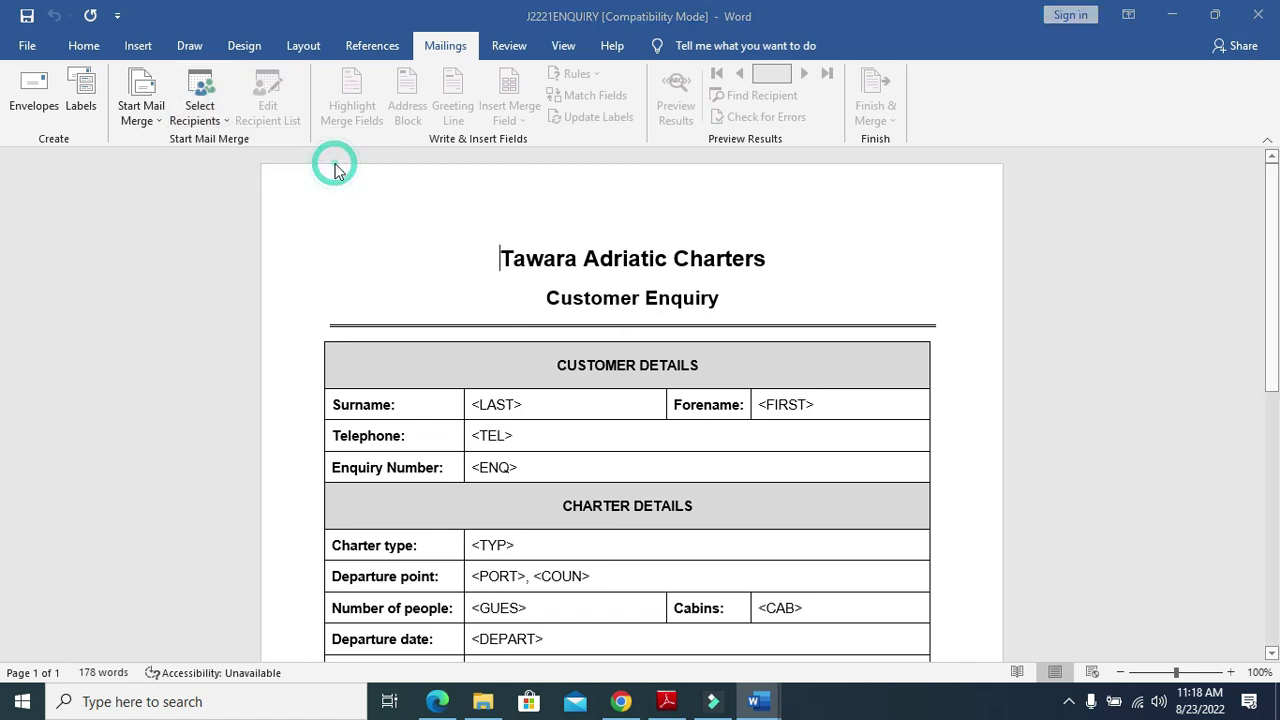
click(94, 166)
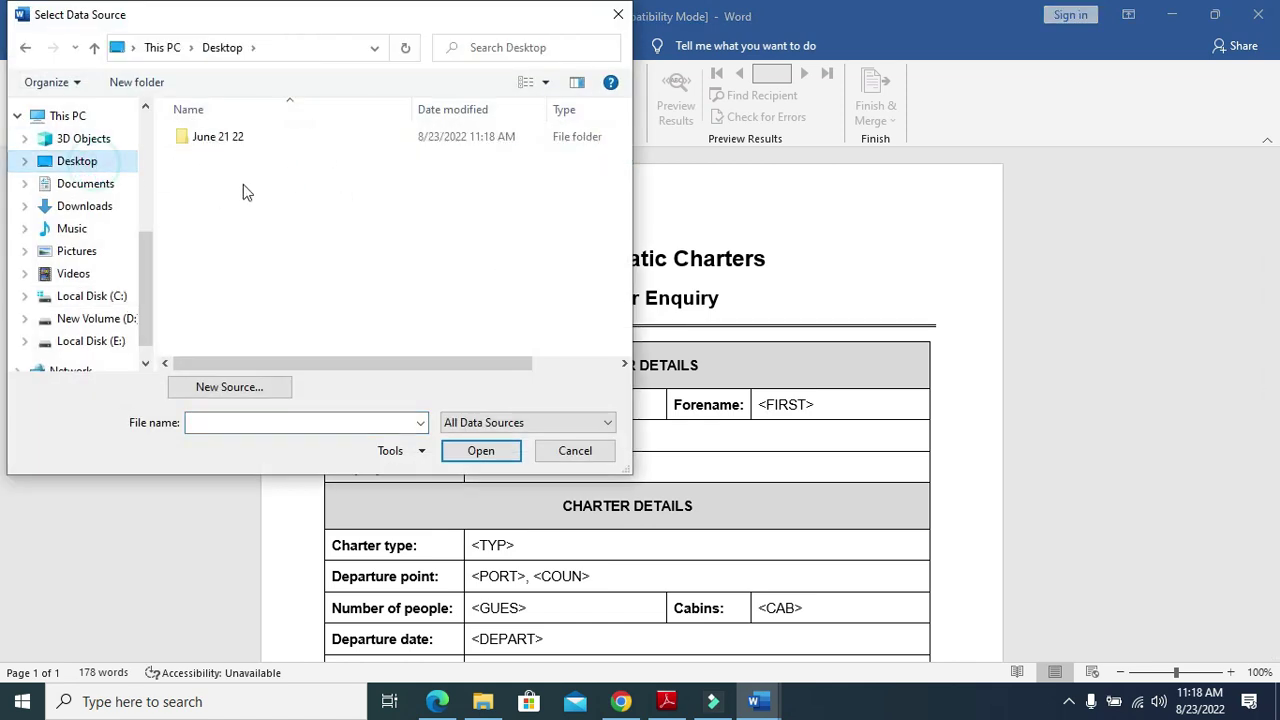
double_click(237, 143)
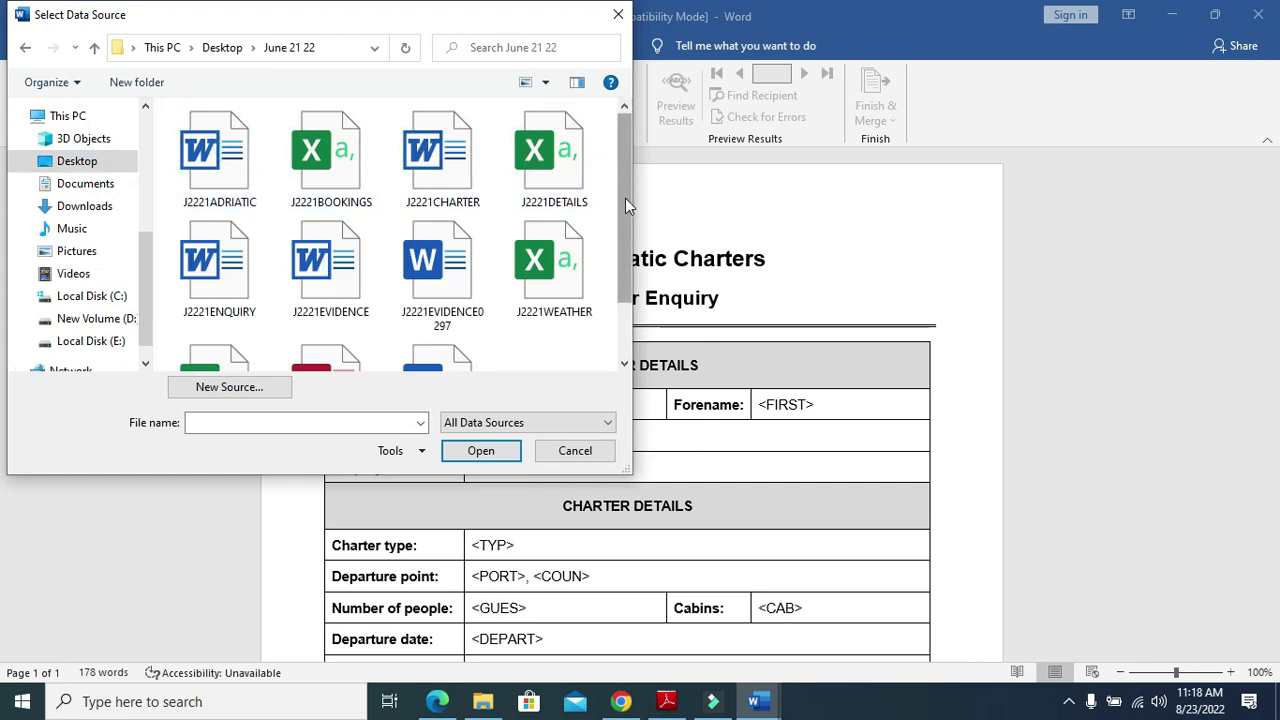
mouse_move(625, 207)
mouse_down()
mouse_move(624, 275)
mouse_move(626, 213)
mouse_up()
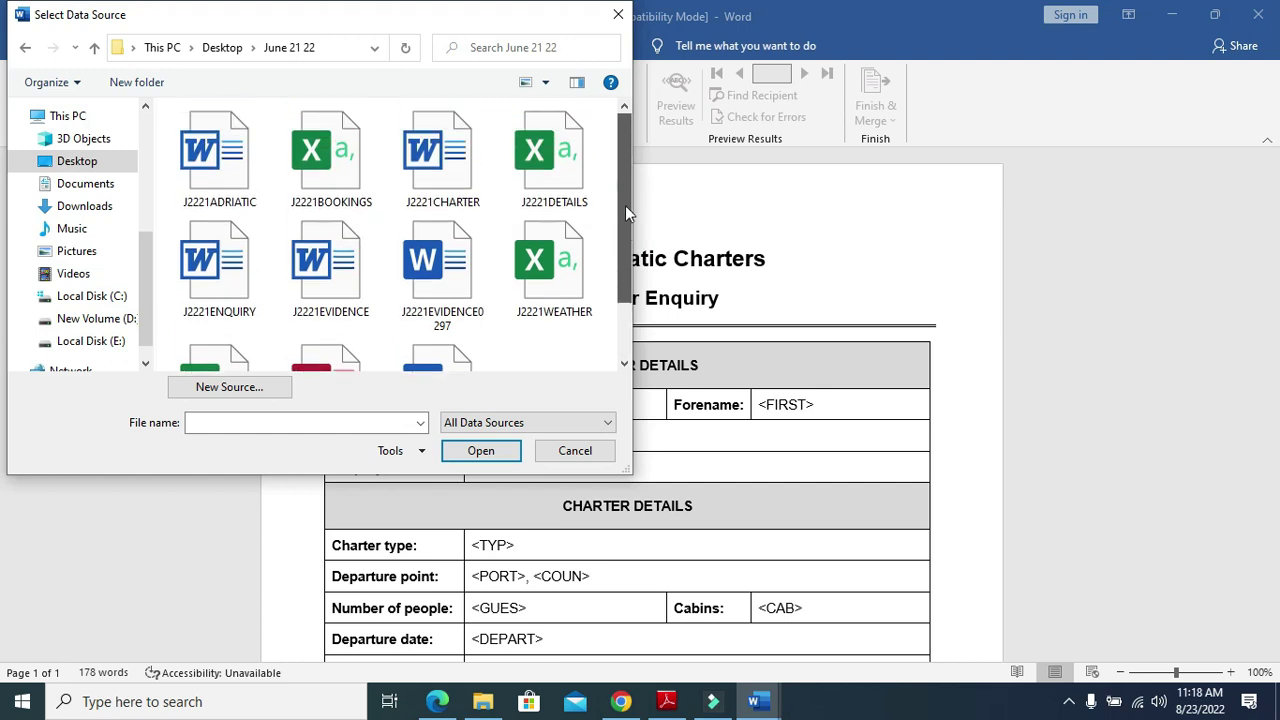
click(540, 165)
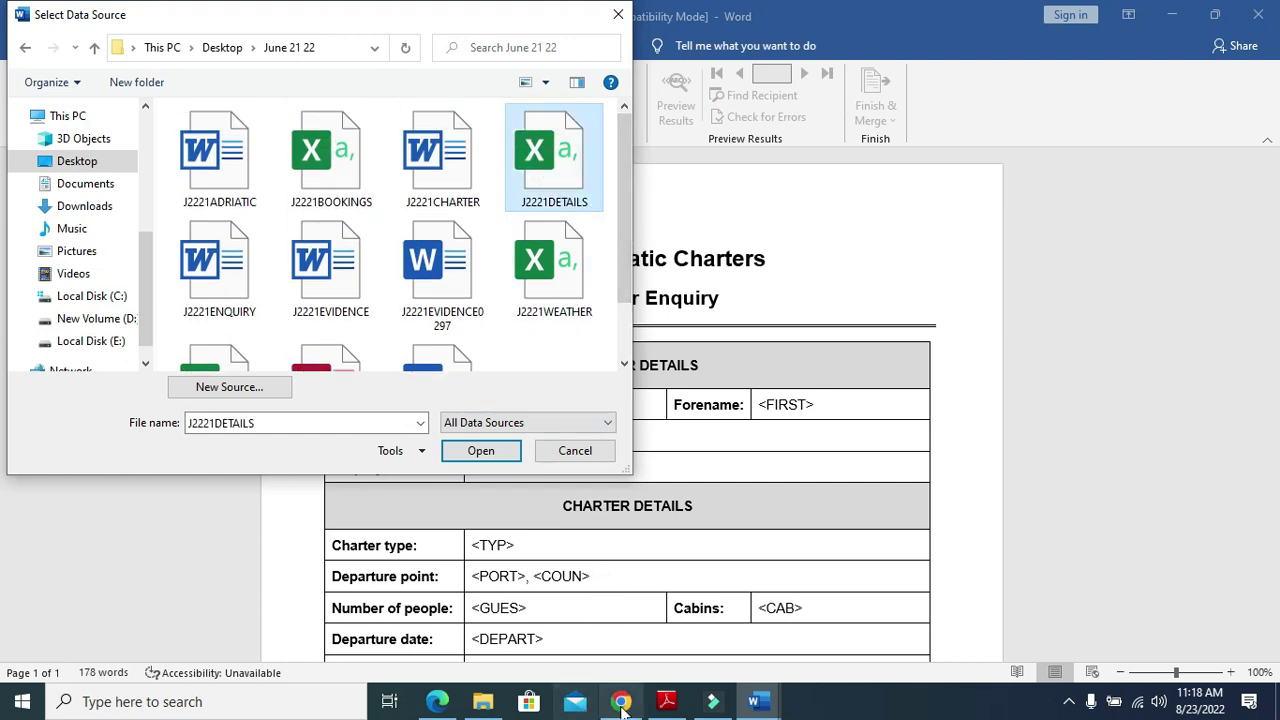
click(666, 702)
click(666, 702)
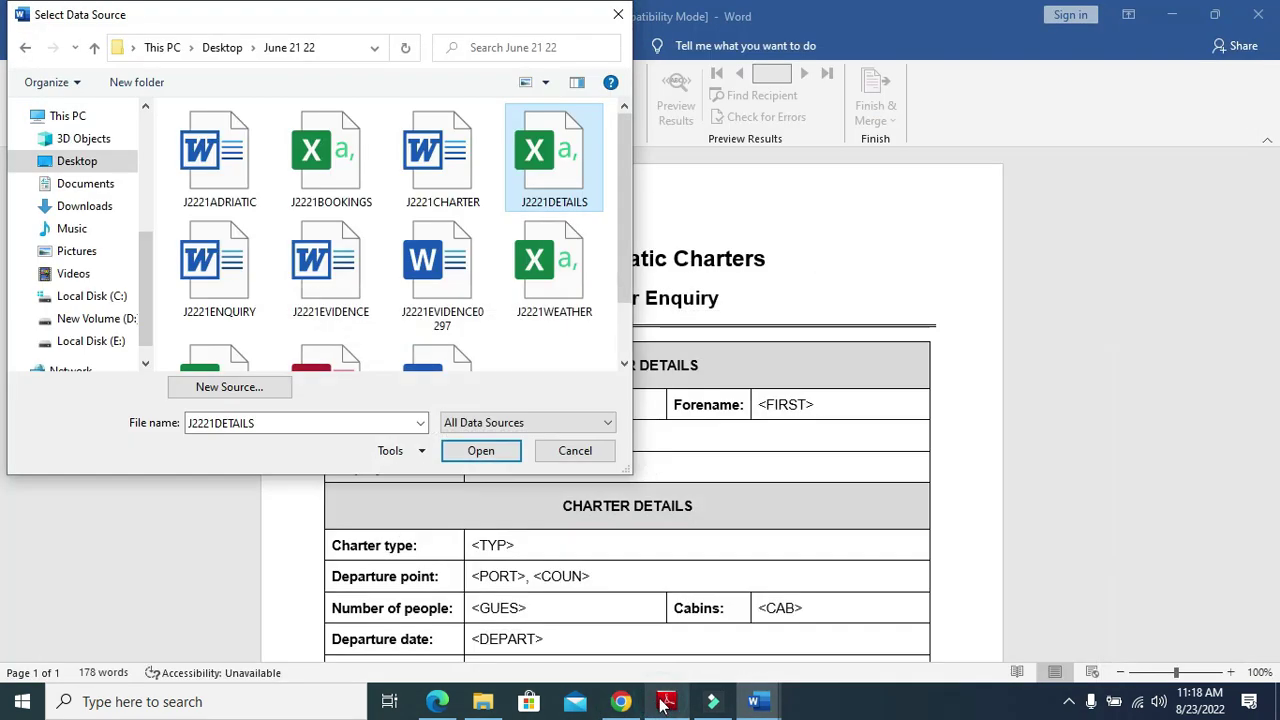
click(503, 450)
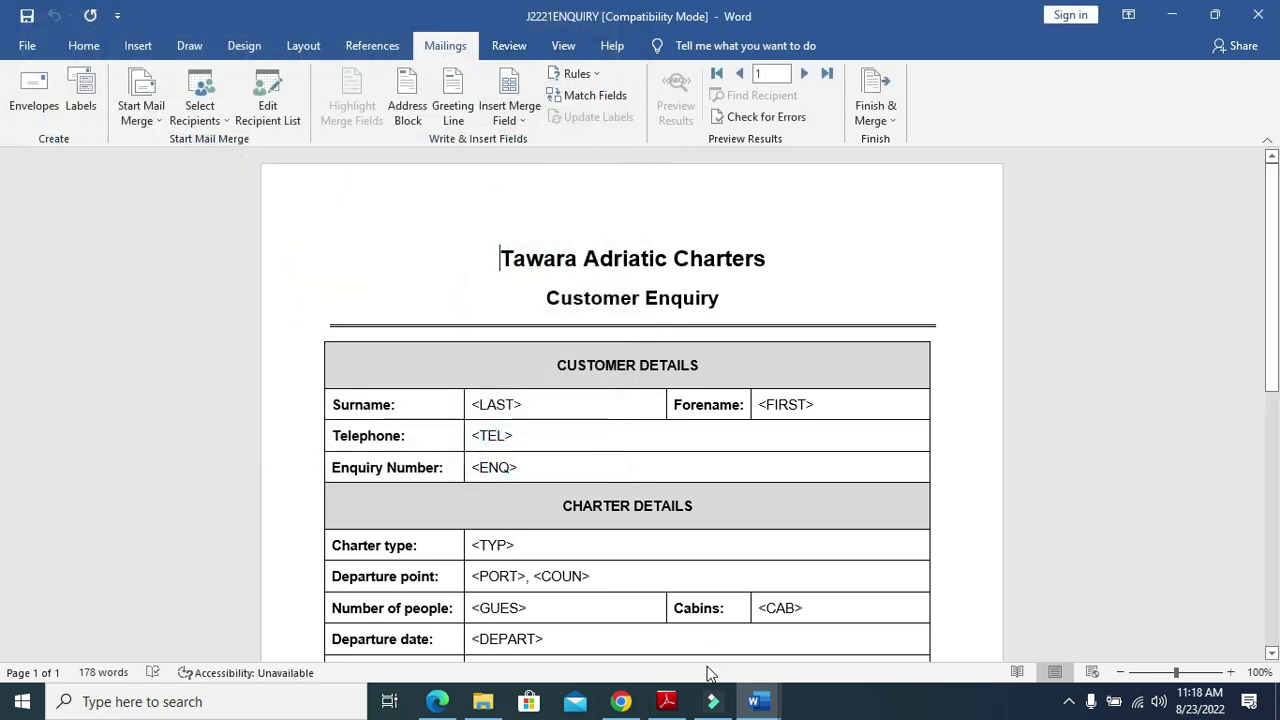
click(670, 702)
scroll(543, 351, down, 3)
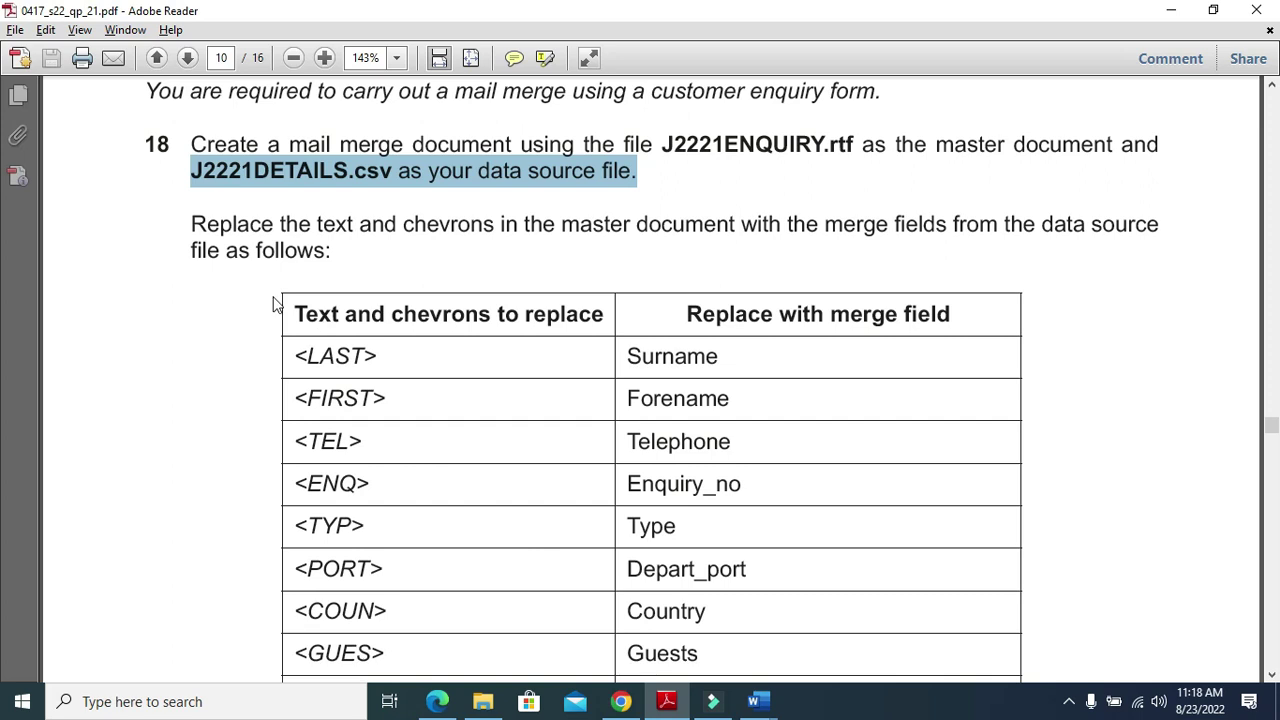
drag(193, 225, 1117, 251)
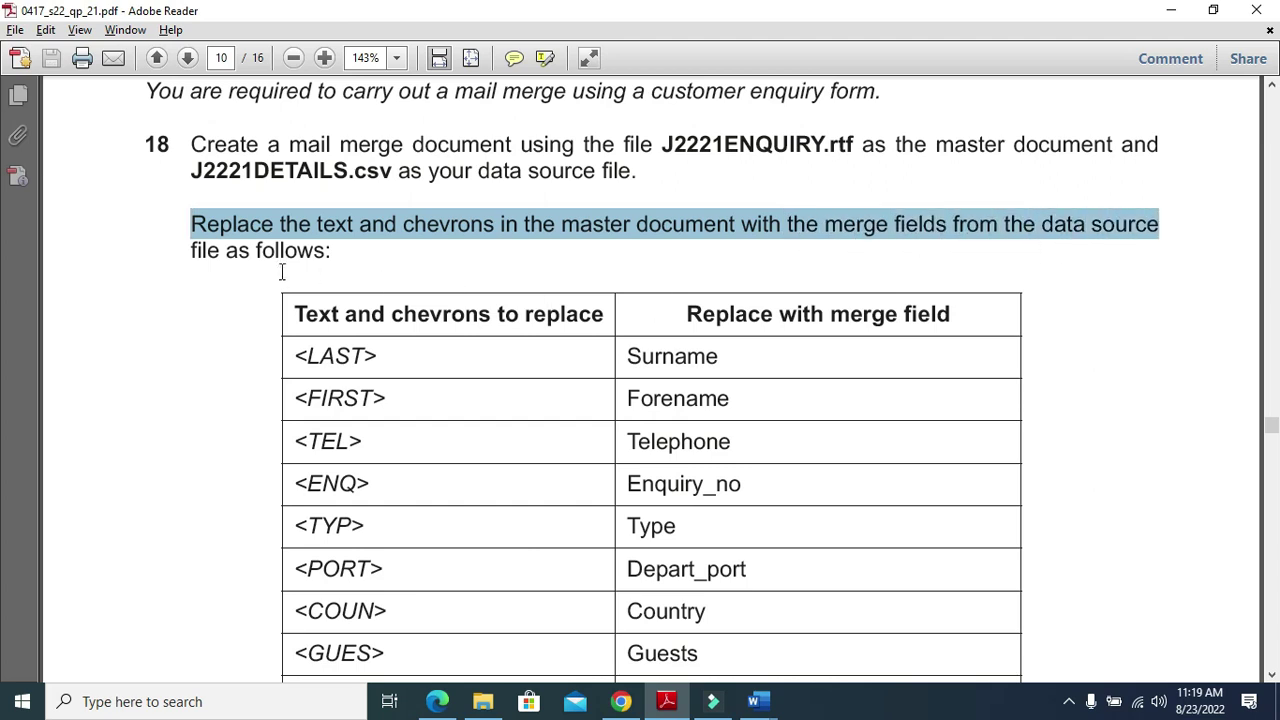
drag(190, 250, 371, 228)
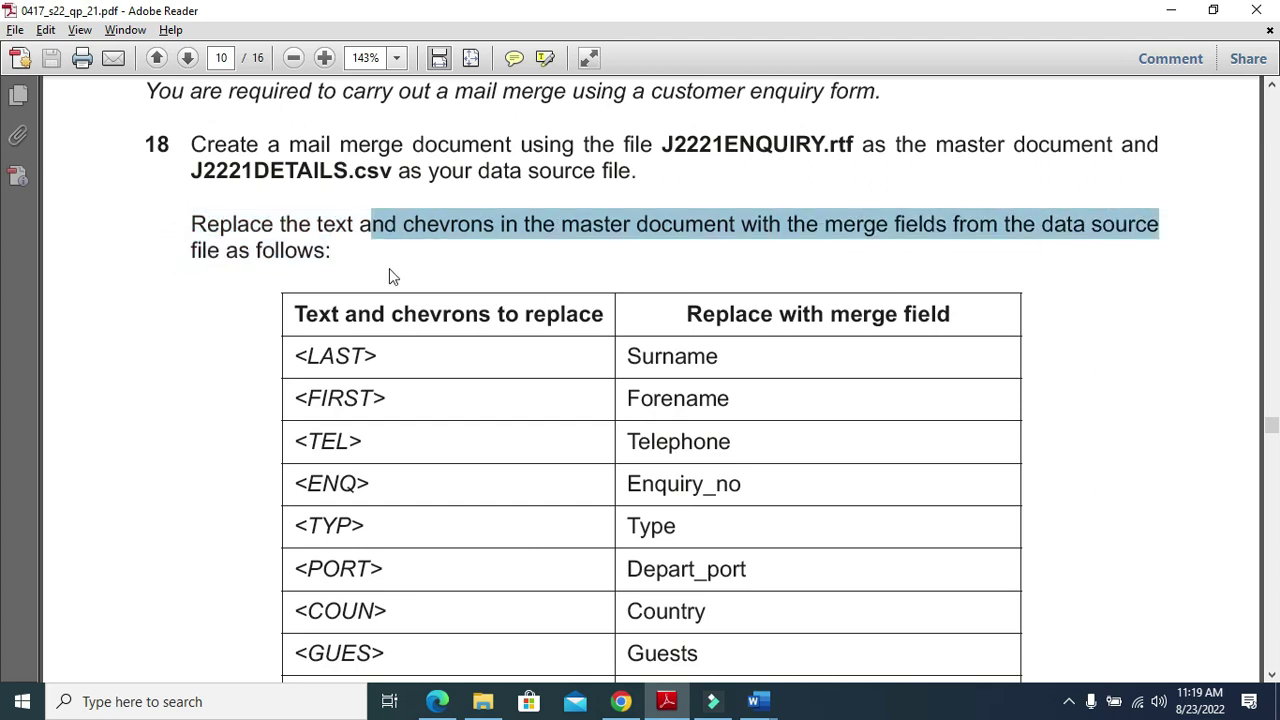
scroll(389, 268, down, 3)
click(206, 297)
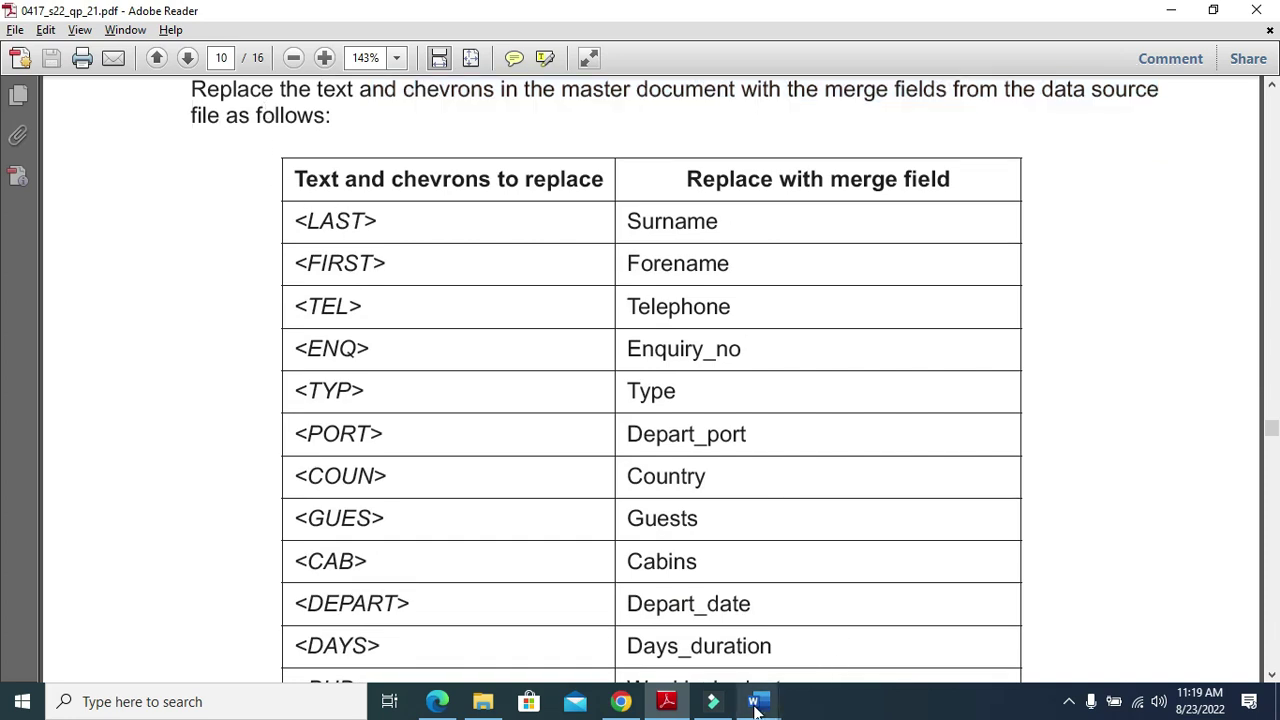
Replace the <LAST> and <FIRST> placeholders with the Surname and Forename merge fields
mouse_move(755, 700)
click(858, 614)
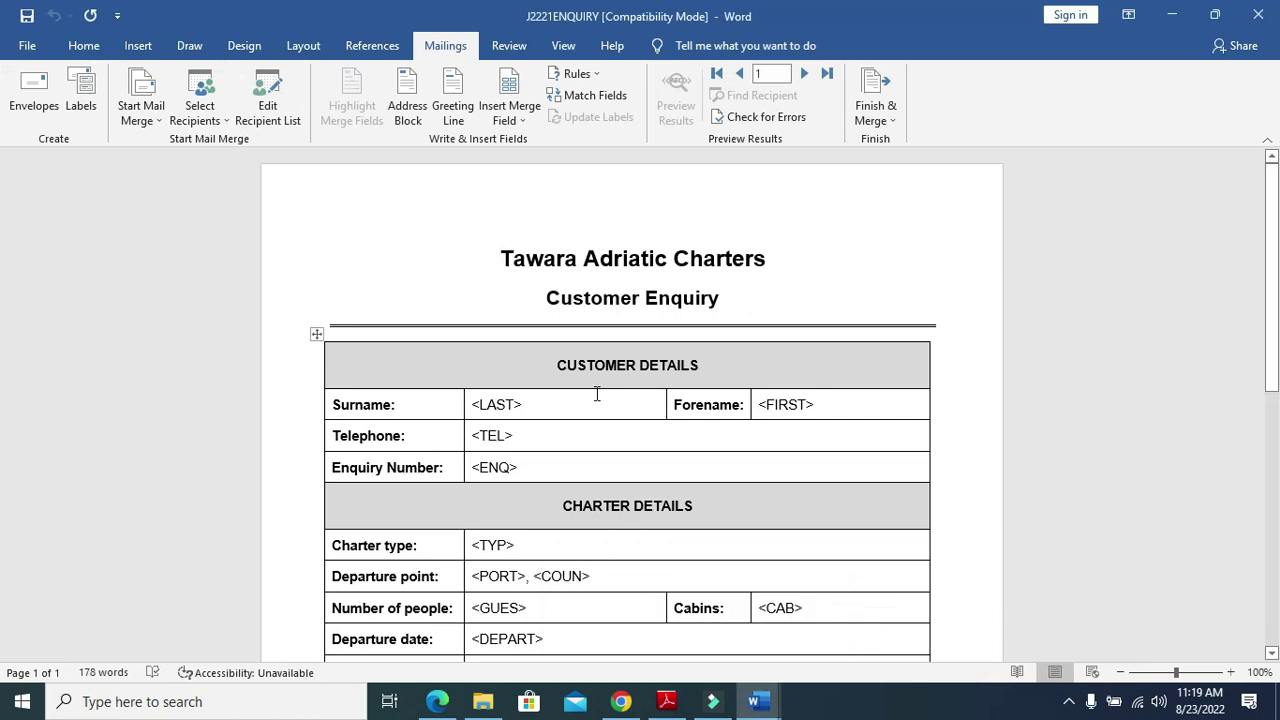
drag(522, 407, 475, 404)
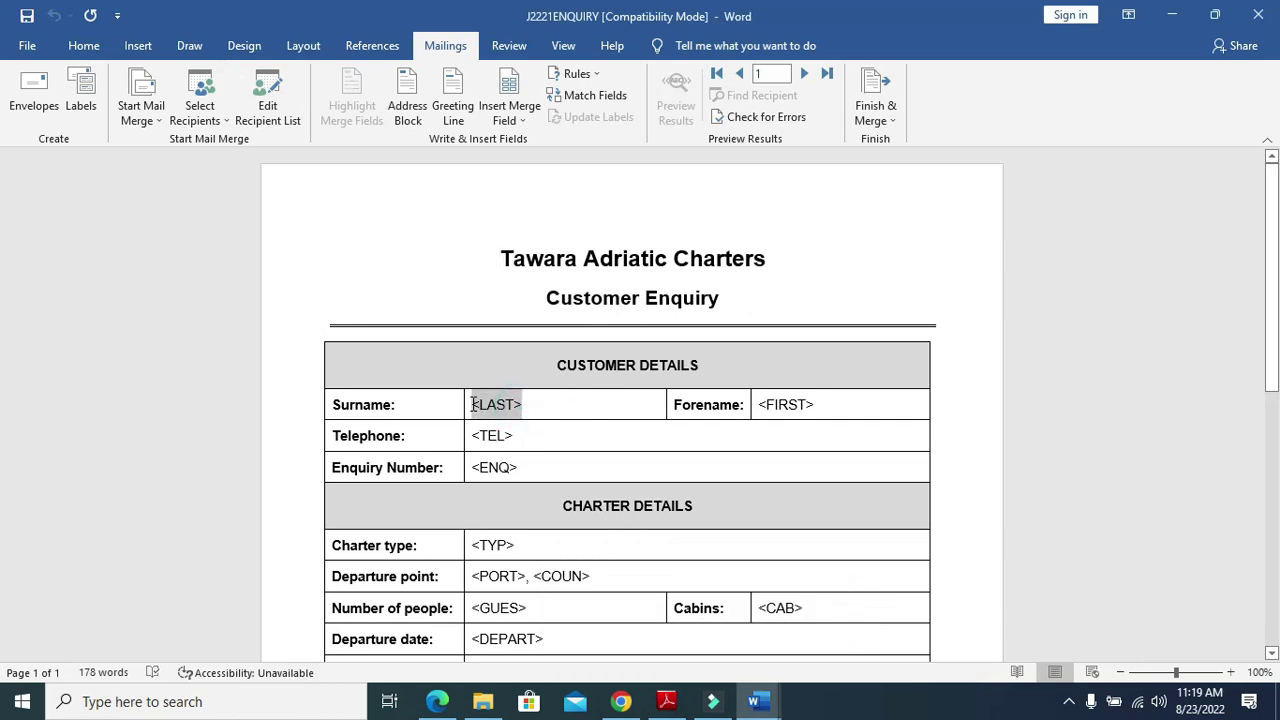
click(512, 116)
click(535, 146)
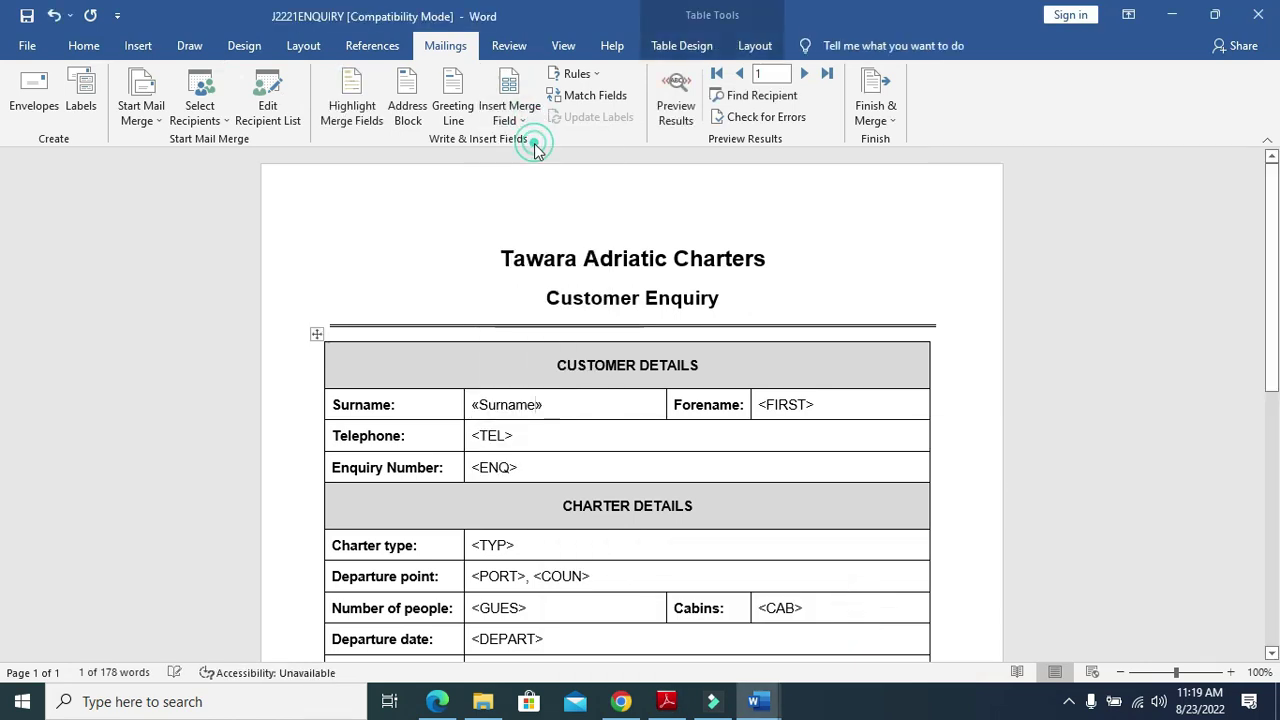
click(667, 702)
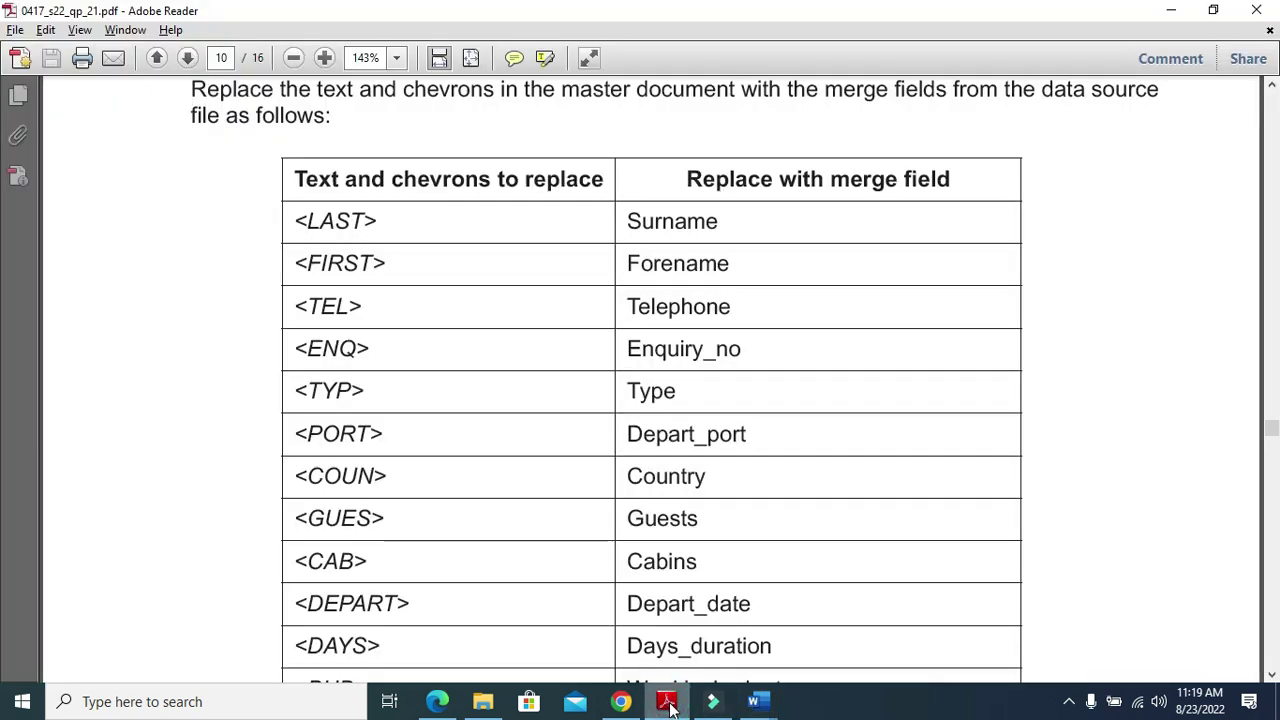
click(667, 702)
drag(820, 404, 771, 404)
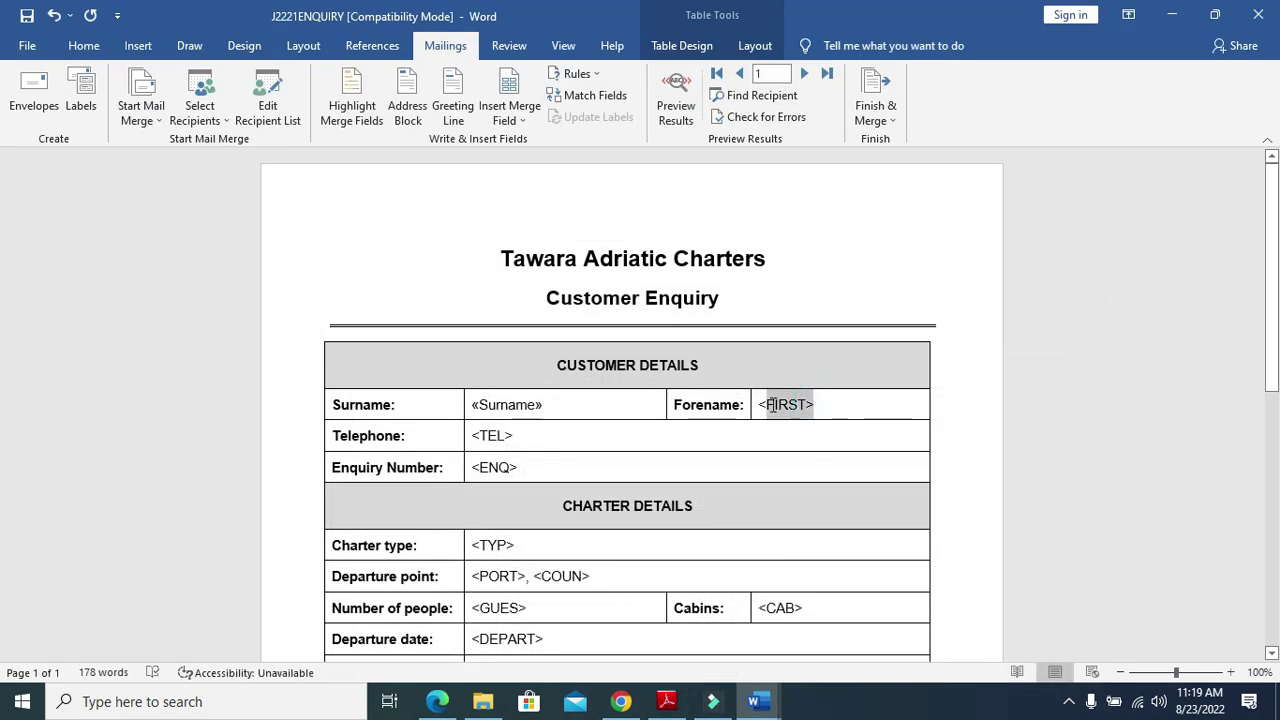
click(524, 120)
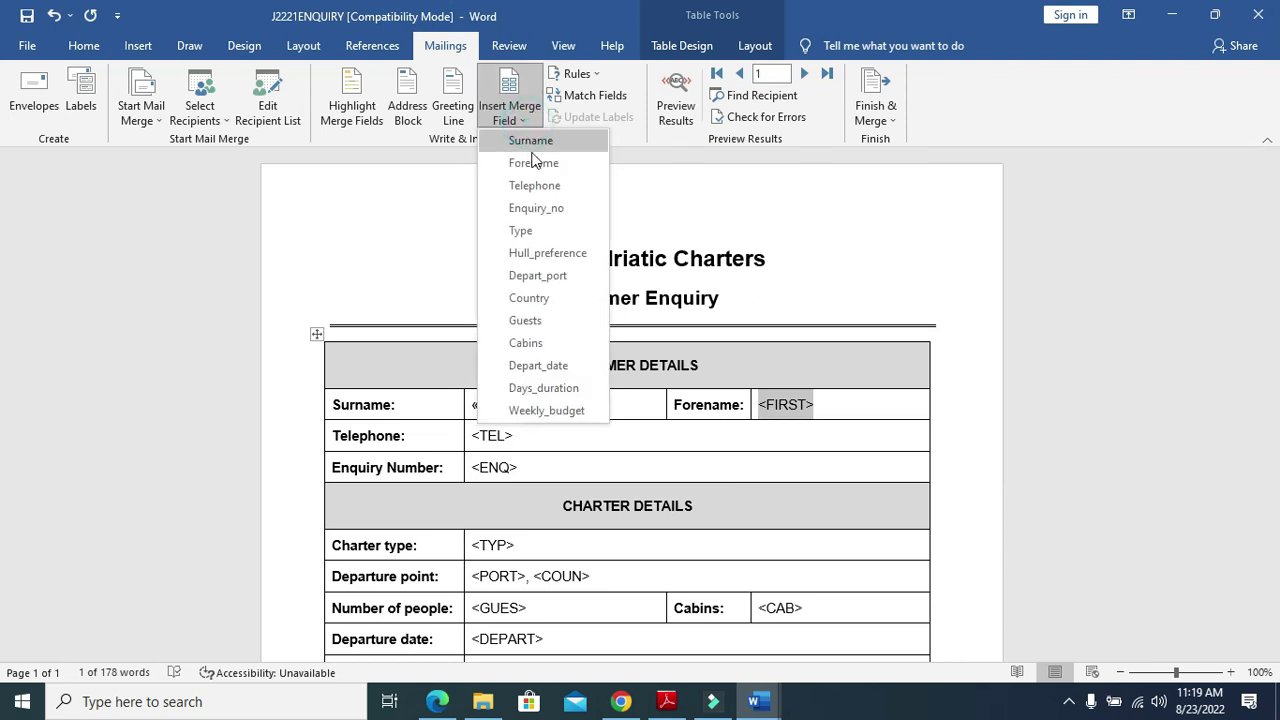
click(537, 163)
click(667, 702)
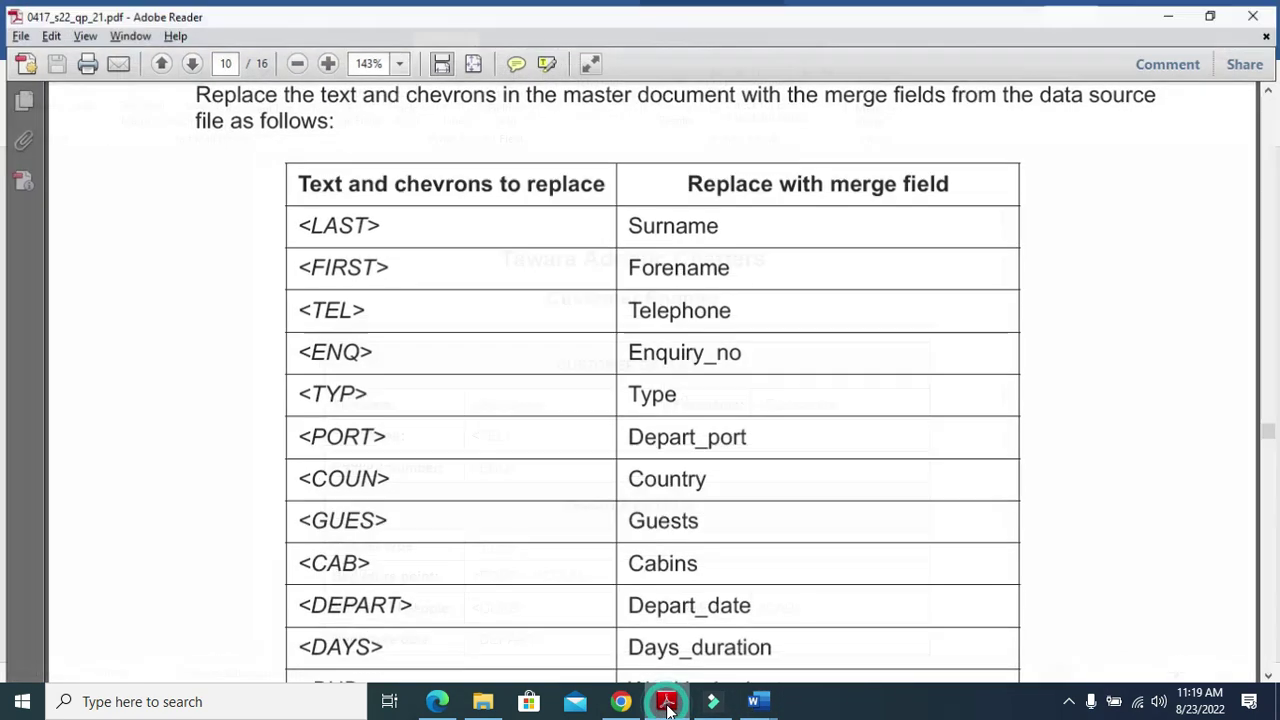
click(667, 705)
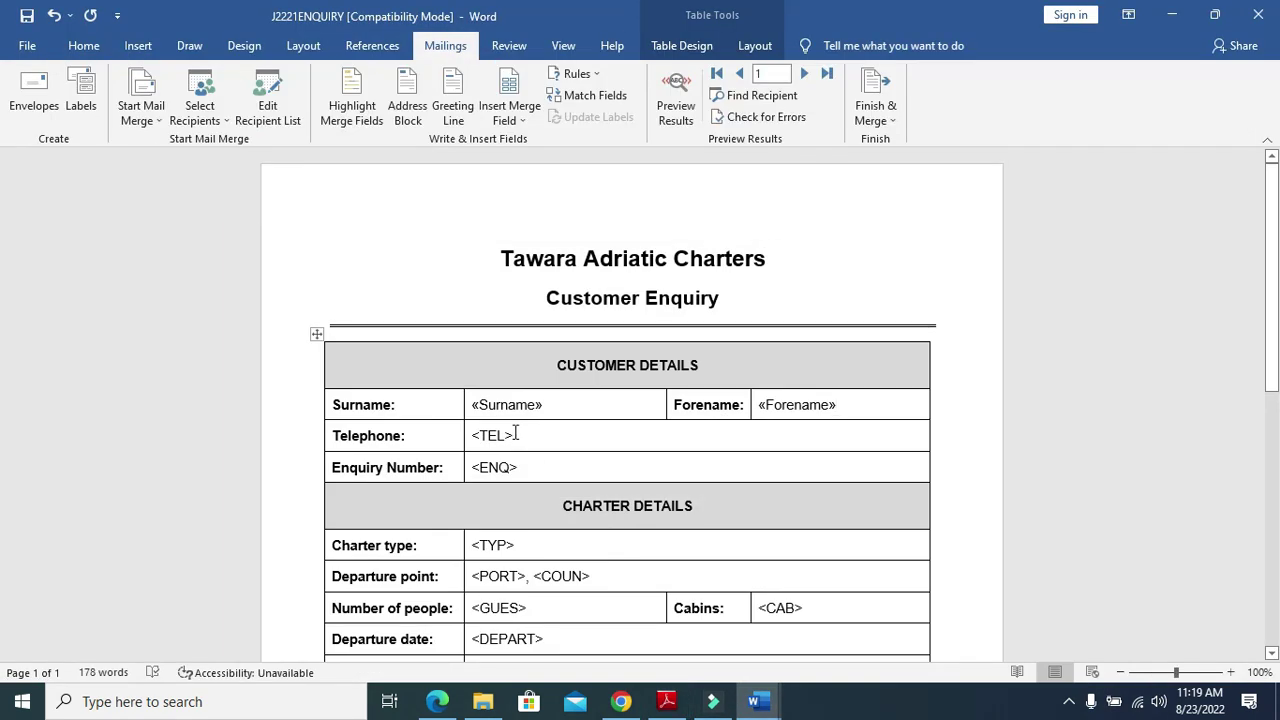
Replace <TEL>, <ENQ> and <TYP> with the Telephone, Enquiry_no and Type merge fields
drag(516, 435, 472, 433)
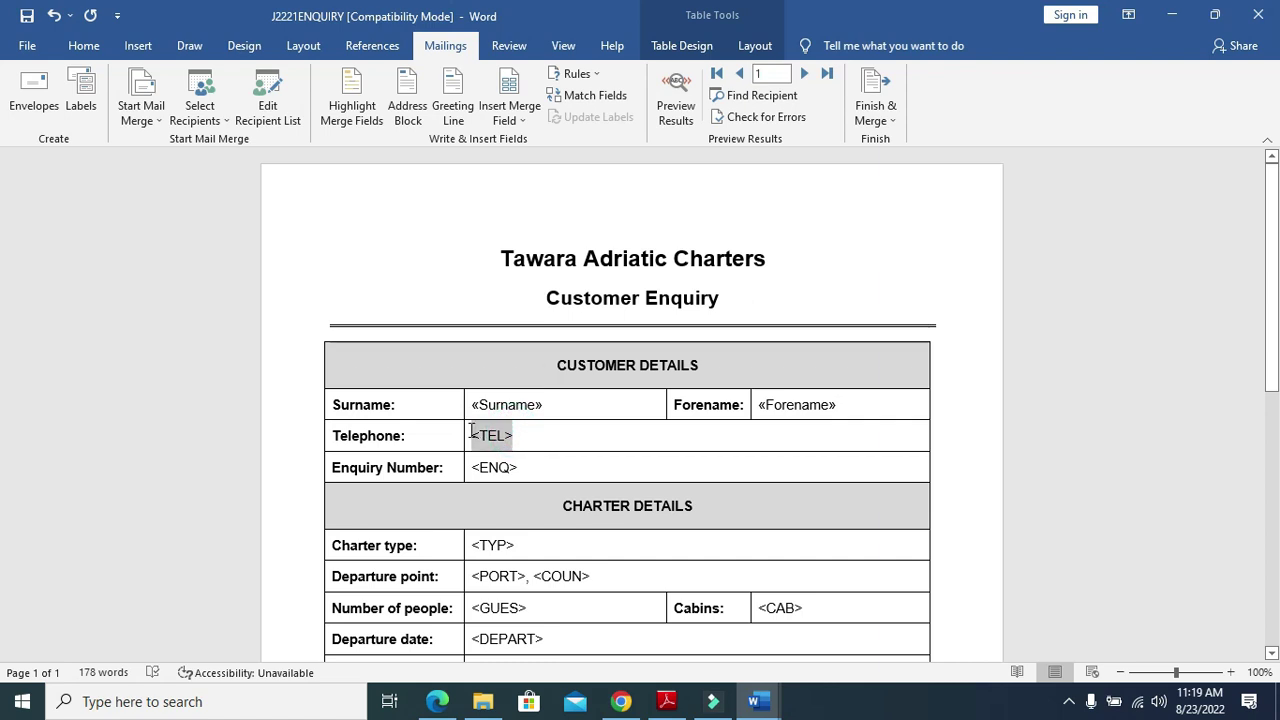
click(527, 118)
click(556, 185)
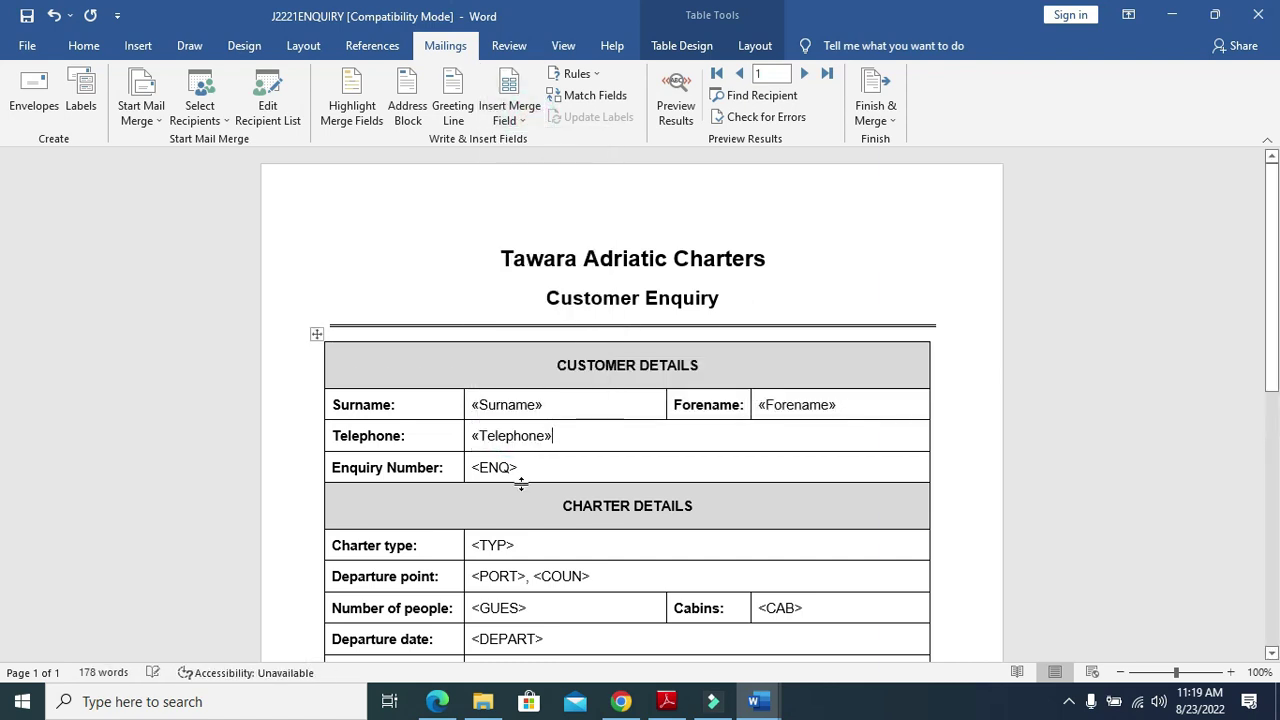
drag(521, 466, 488, 464)
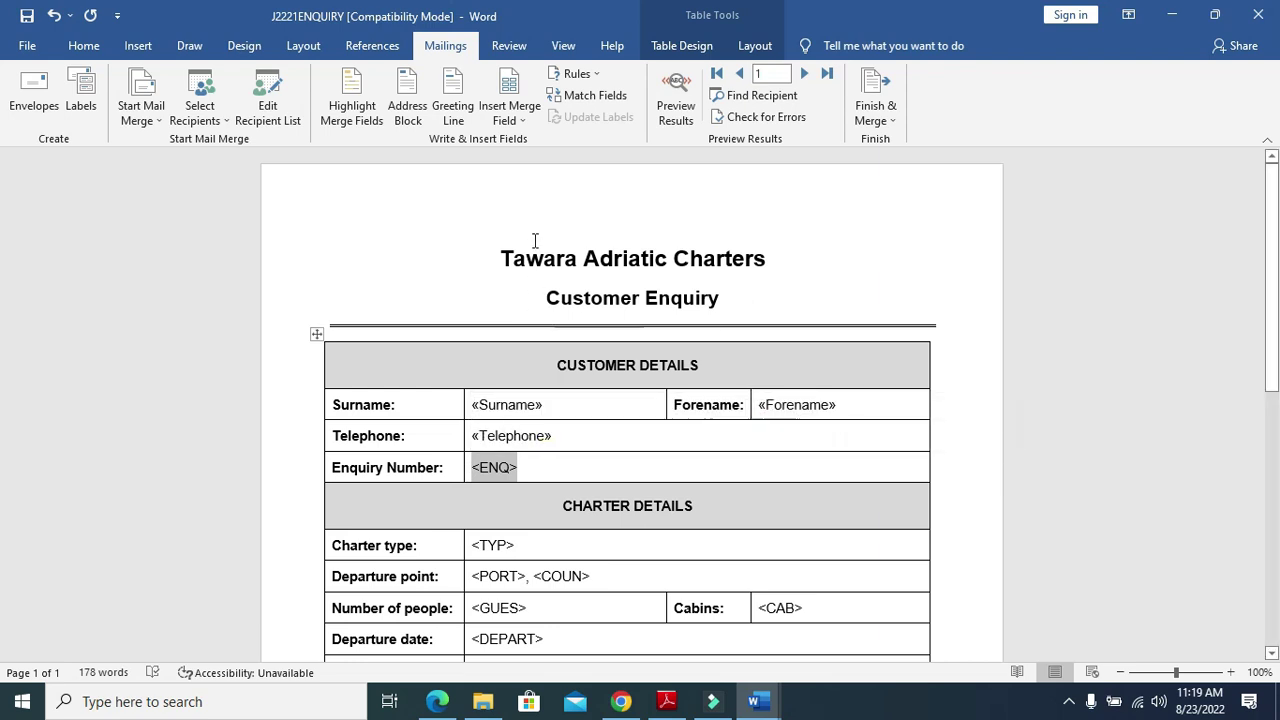
click(523, 118)
click(549, 208)
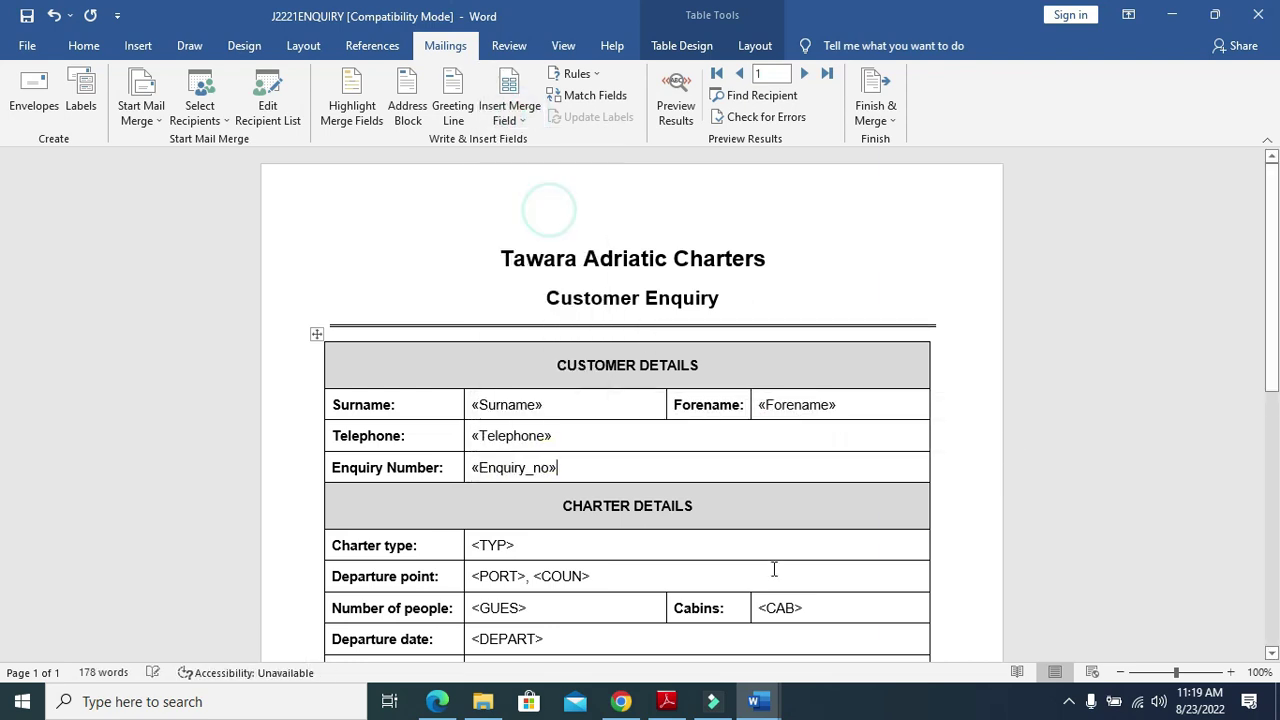
drag(514, 545, 472, 545)
click(523, 118)
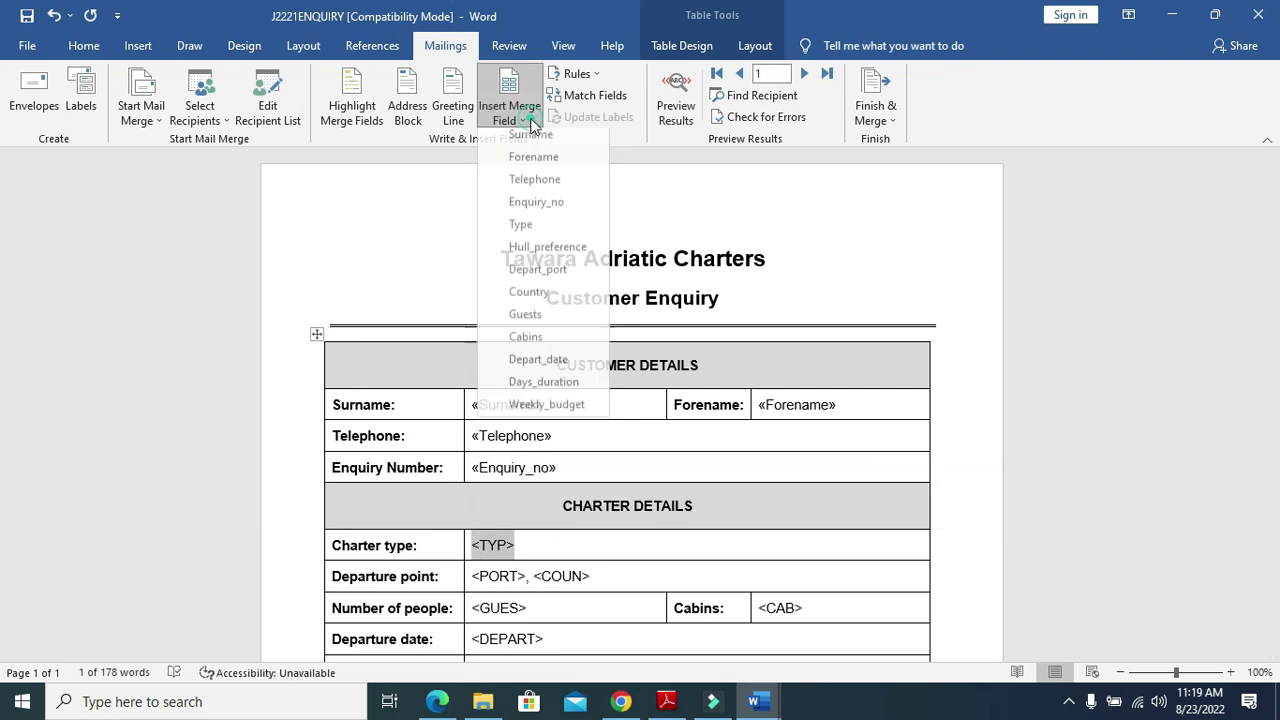
click(553, 228)
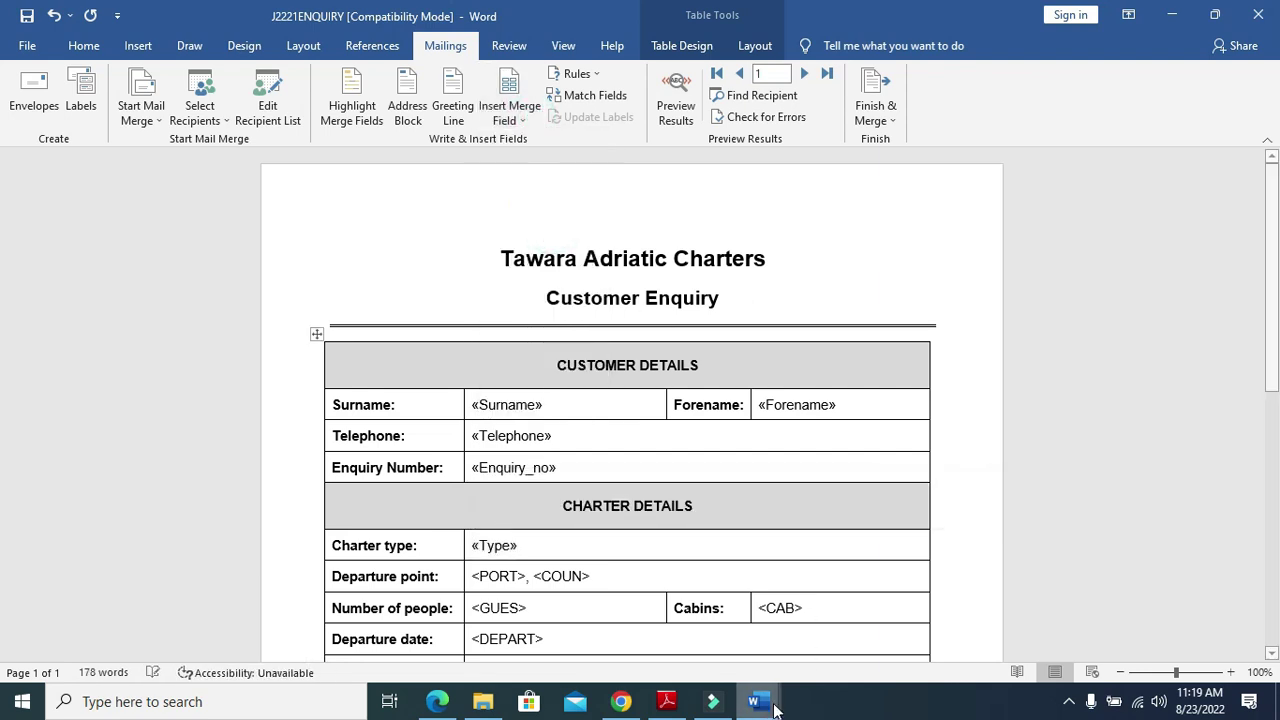
click(660, 702)
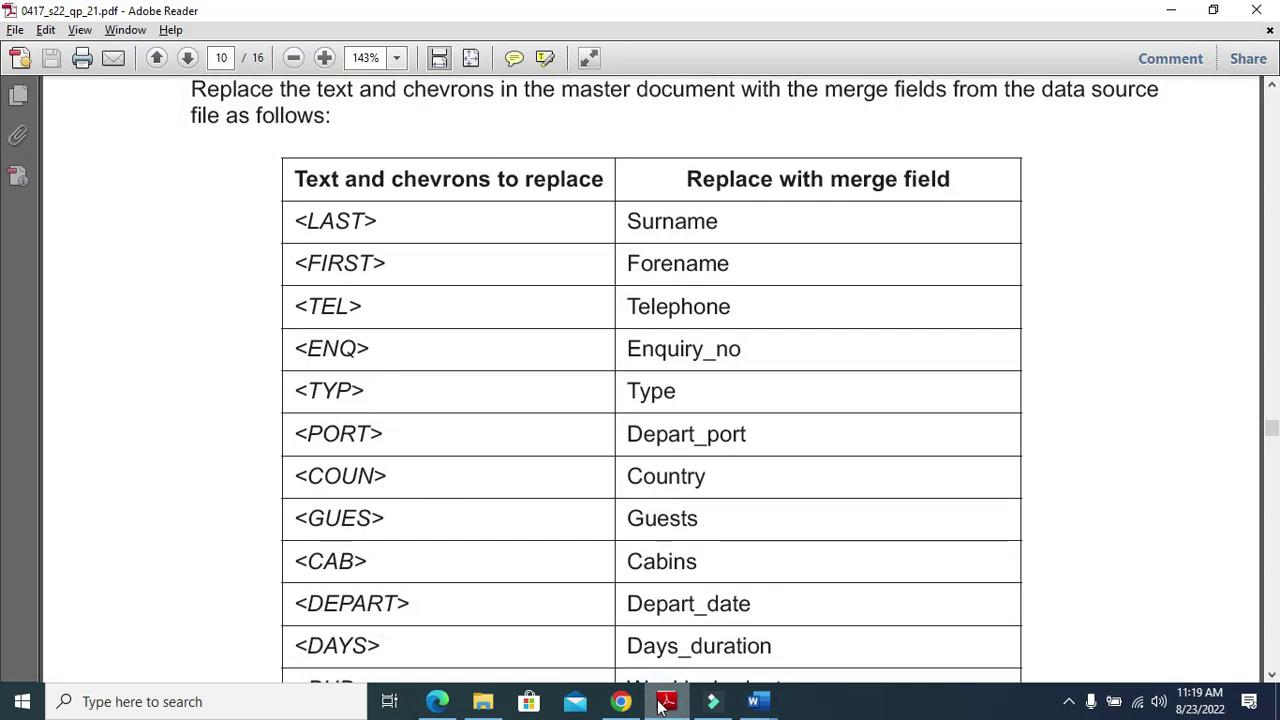
click(662, 703)
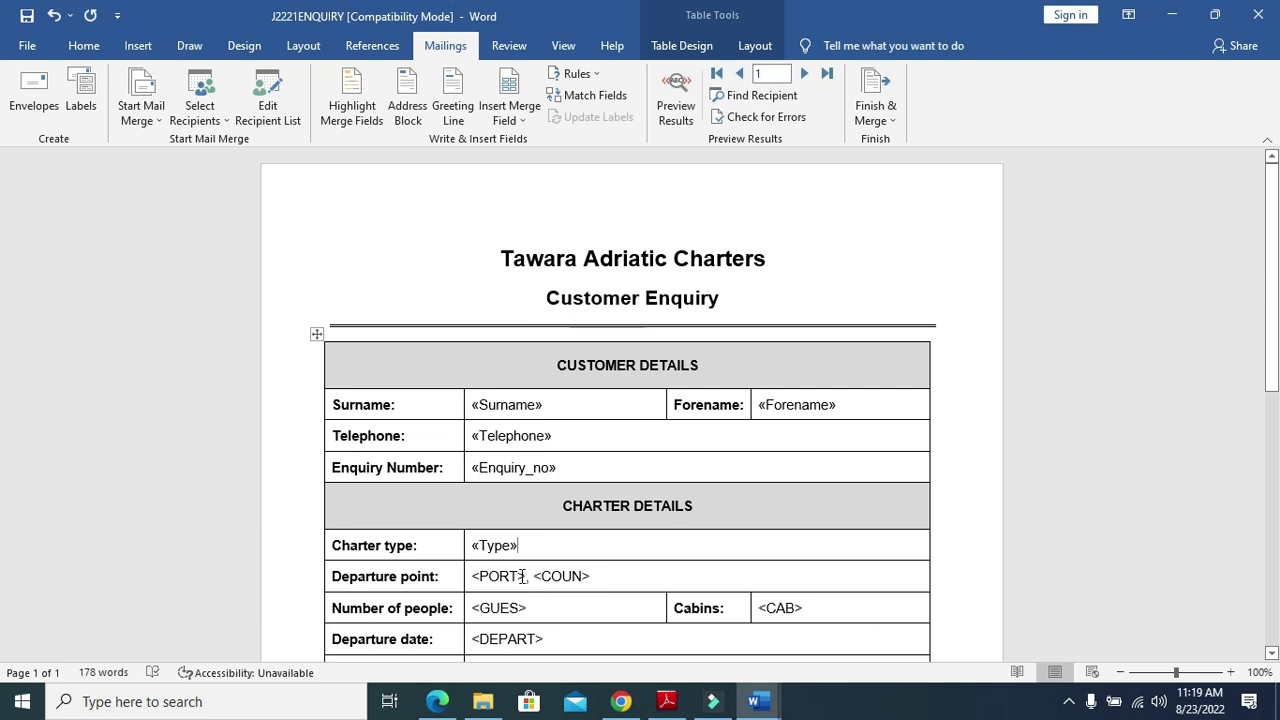
Replace the Departure point's <PORT> and <COUN> with the Depart_port and Country fields
mouse_move(525, 576)
mouse_down()
mouse_move(477, 576)
mouse_move(525, 578)
mouse_up()
click(476, 576)
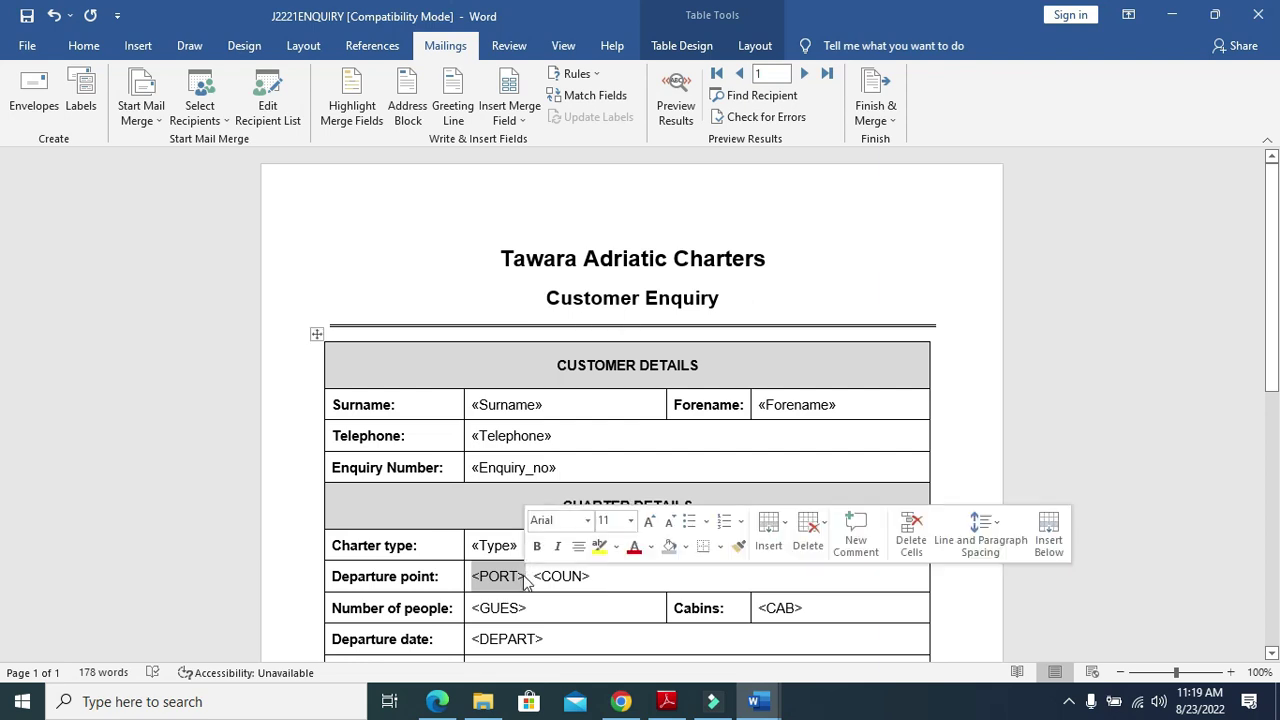
click(505, 114)
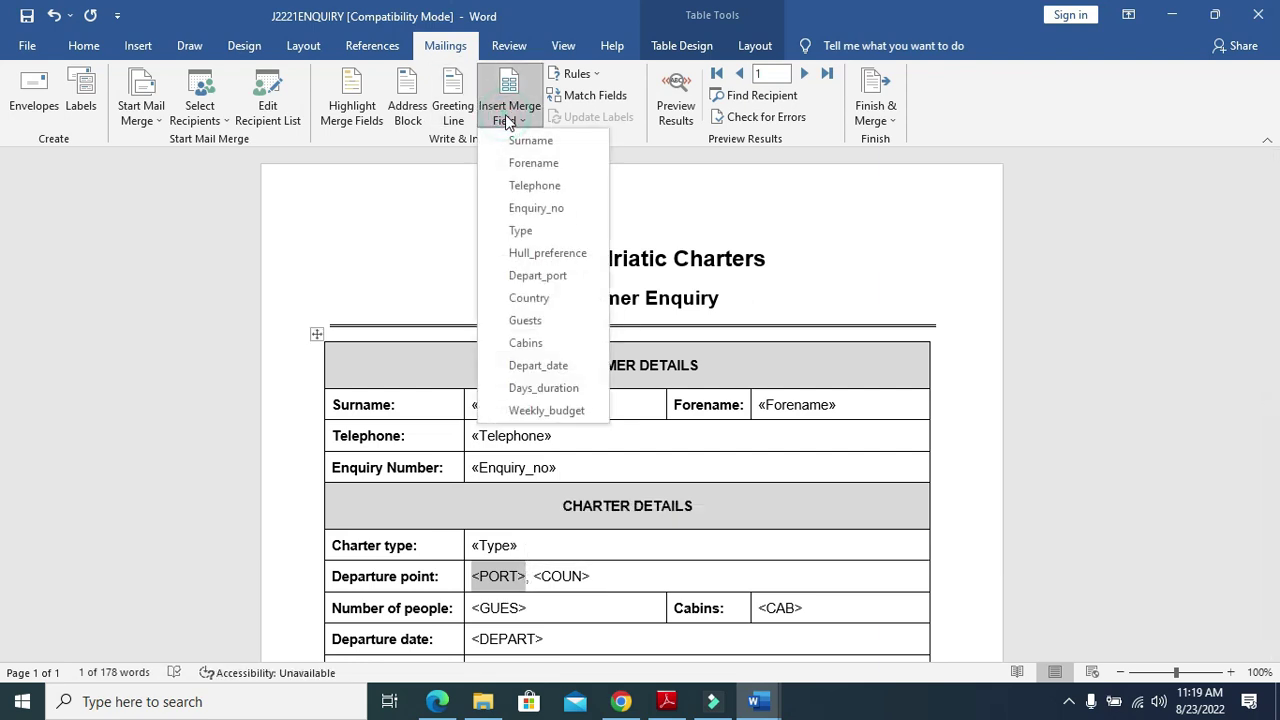
click(580, 275)
drag(631, 581, 570, 576)
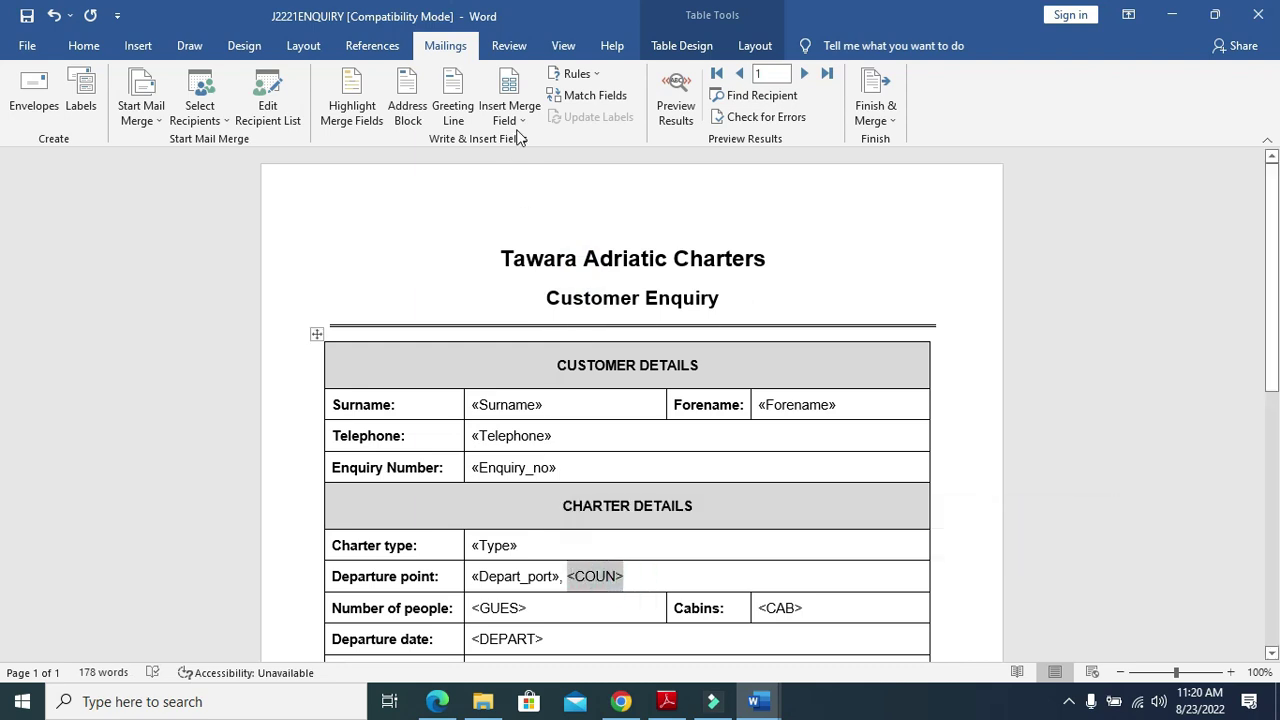
click(525, 117)
click(555, 297)
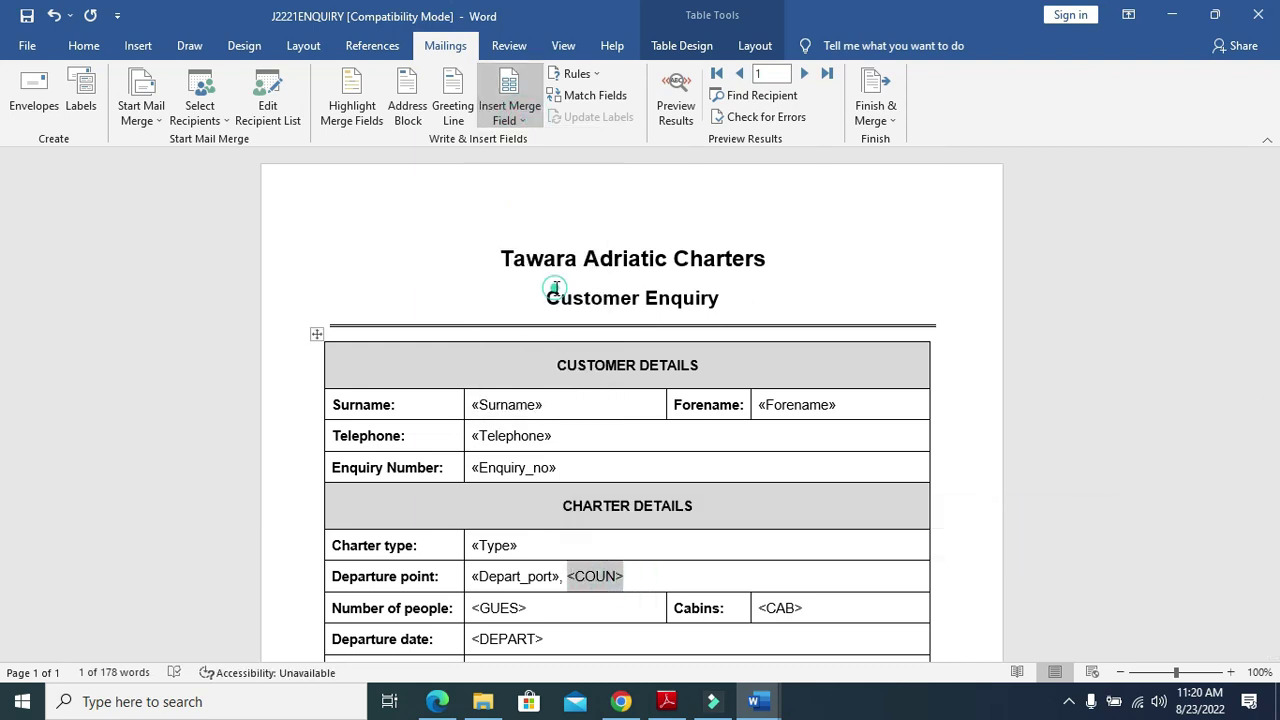
Replace <GUES> and <CAB> with the Guests and Cabins merge fields
scroll(527, 522, down, 2)
drag(527, 522, 471, 517)
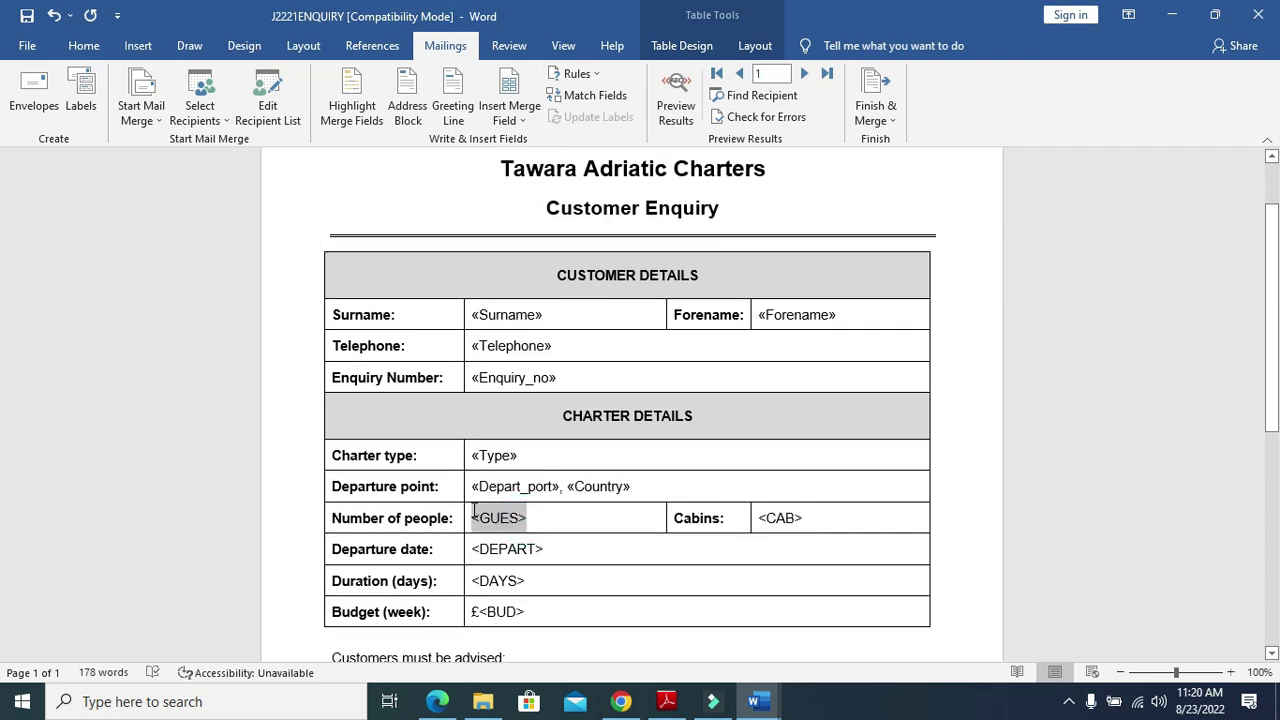
click(509, 117)
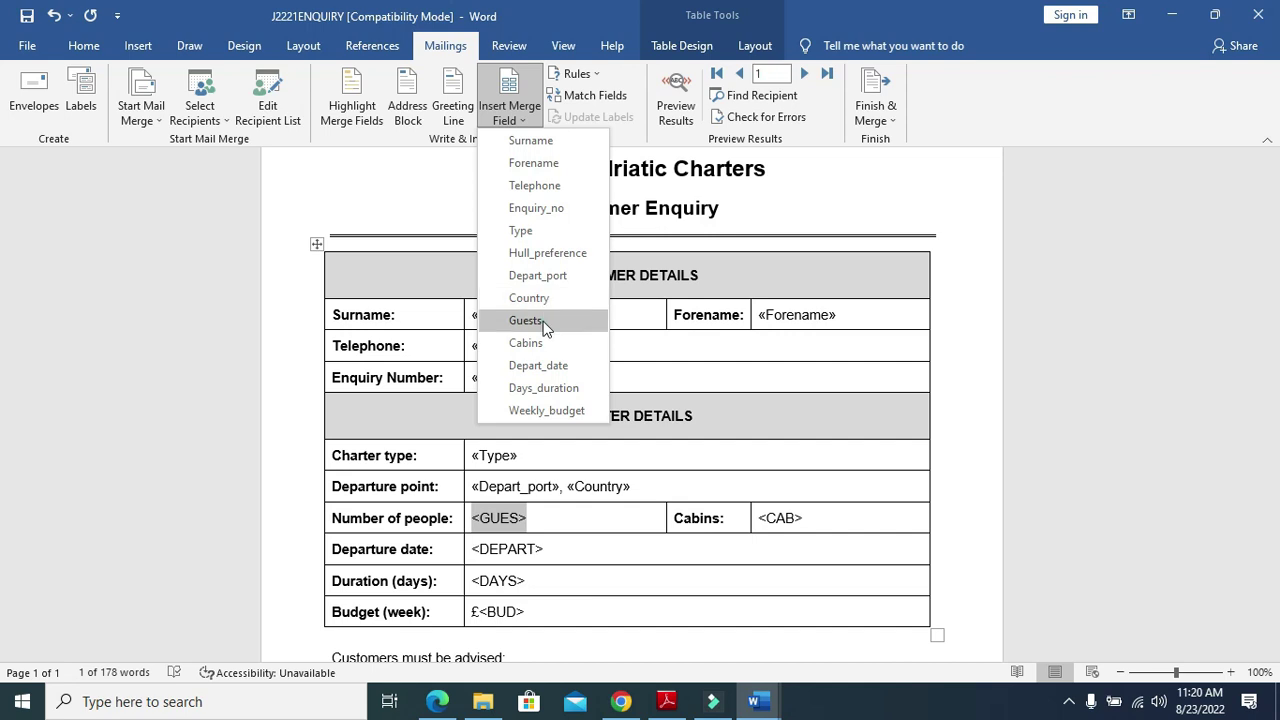
click(526, 320)
drag(803, 518, 757, 515)
click(509, 110)
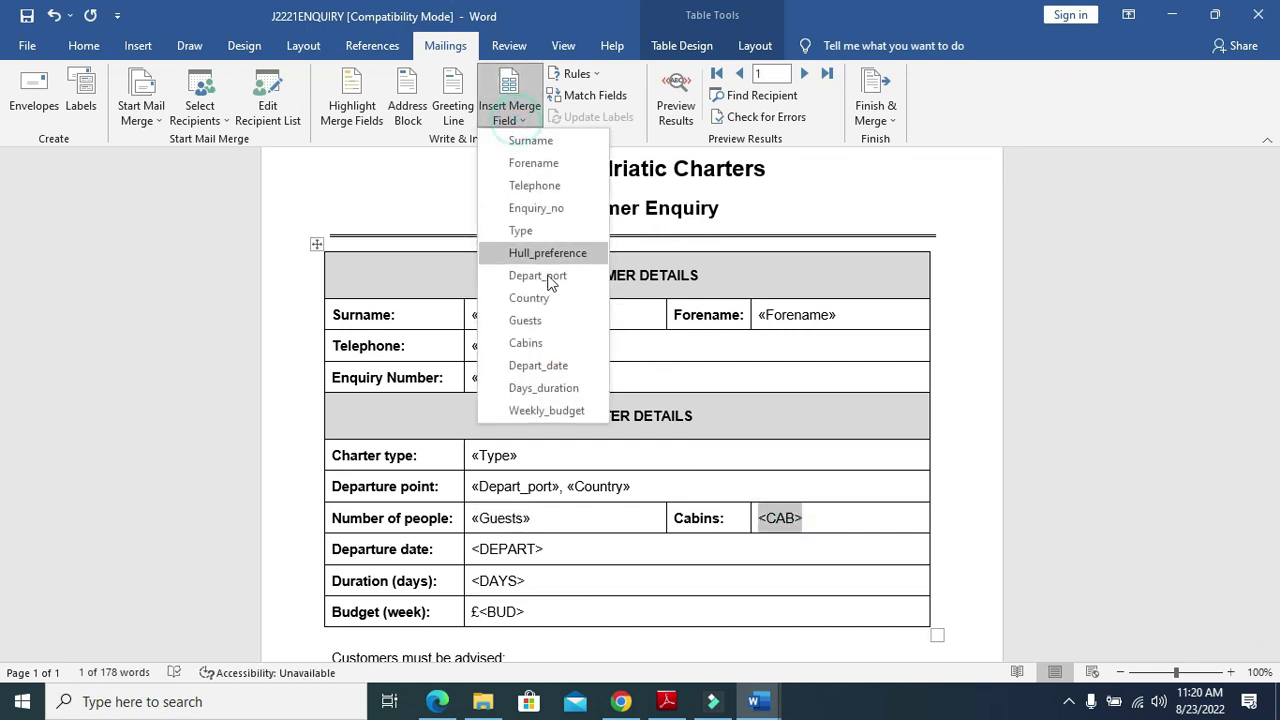
click(527, 343)
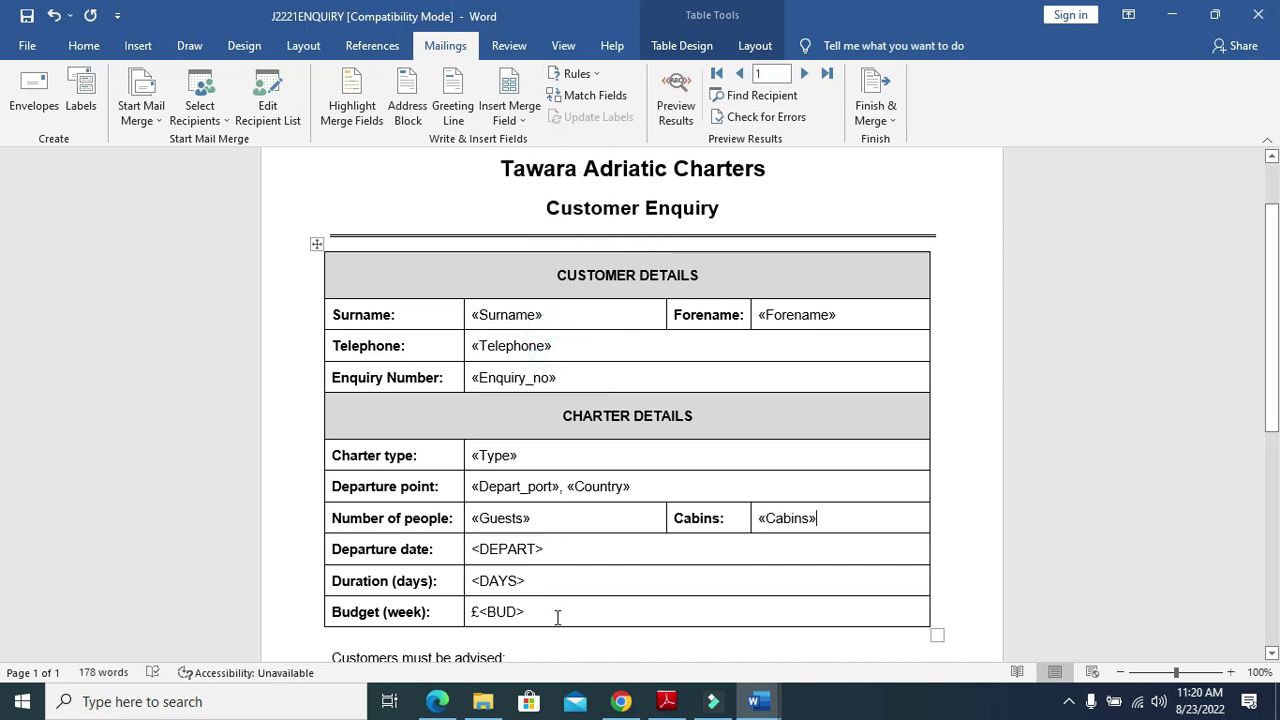
click(671, 705)
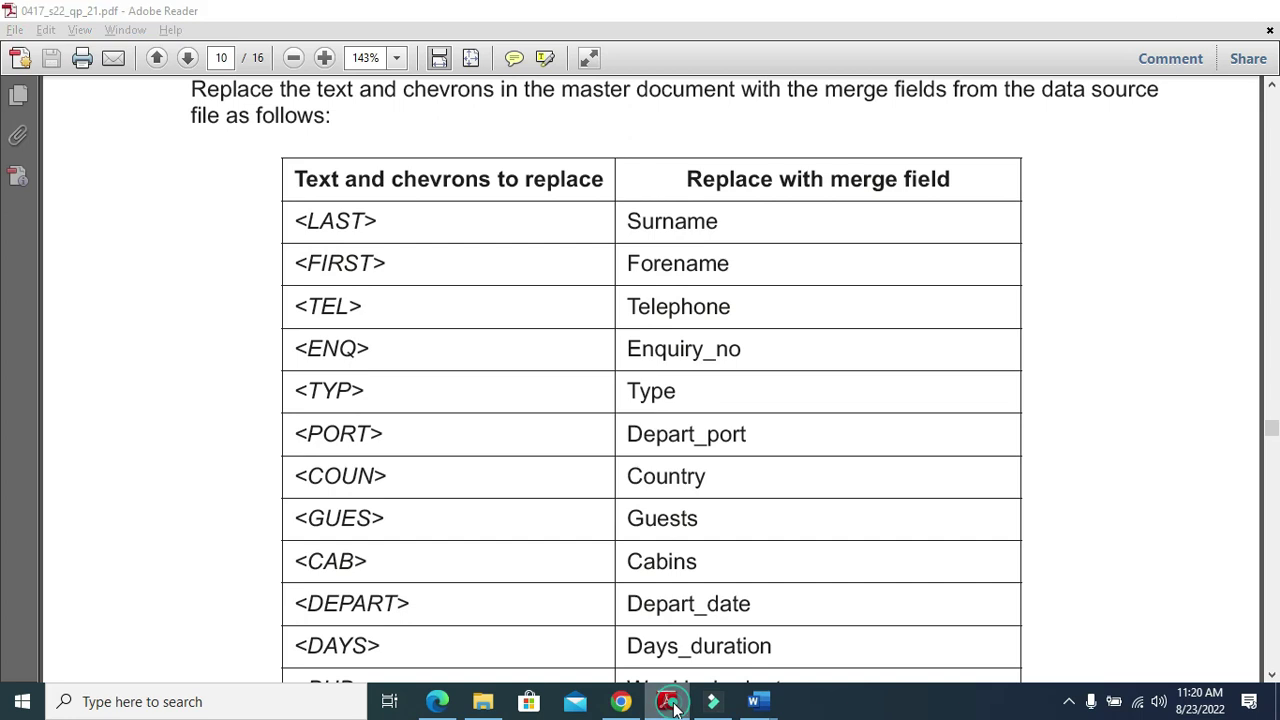
key(alt+Tab)
Replace <DEPART>, DAYS and BUD with the Depart_date, Days_duration and Weekly_budget fields
drag(547, 555, 472, 550)
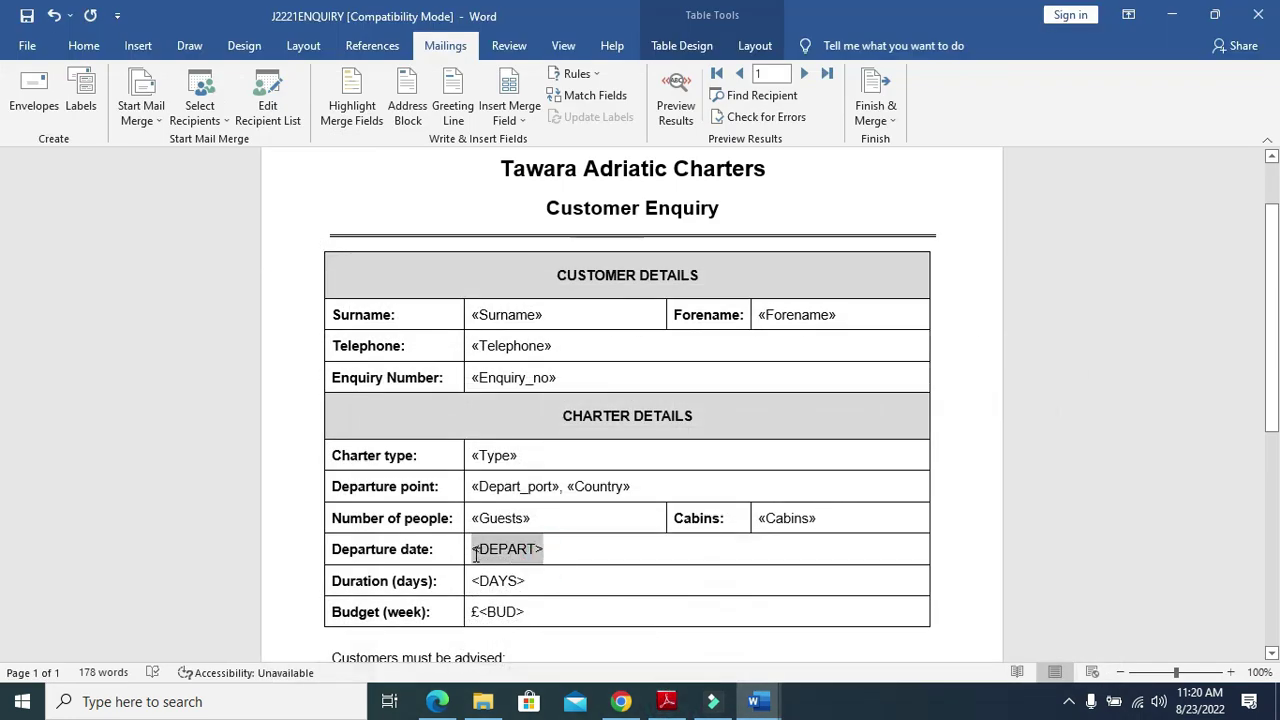
click(510, 113)
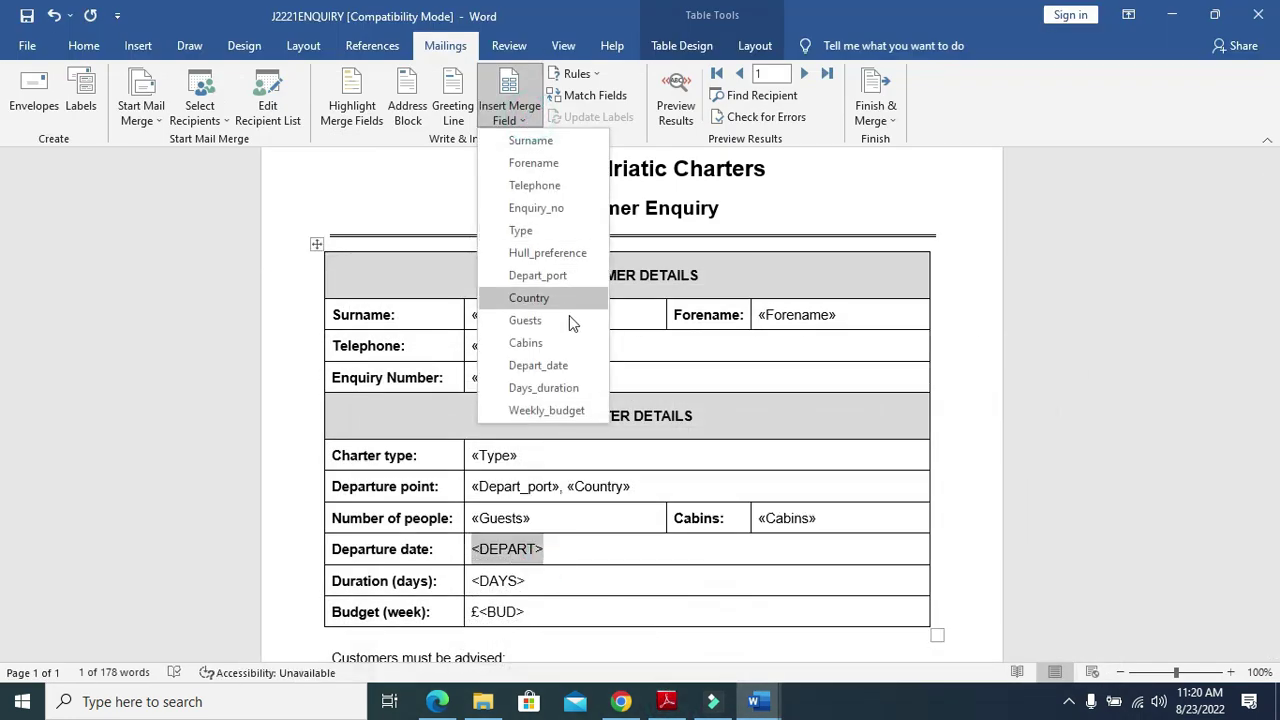
click(565, 365)
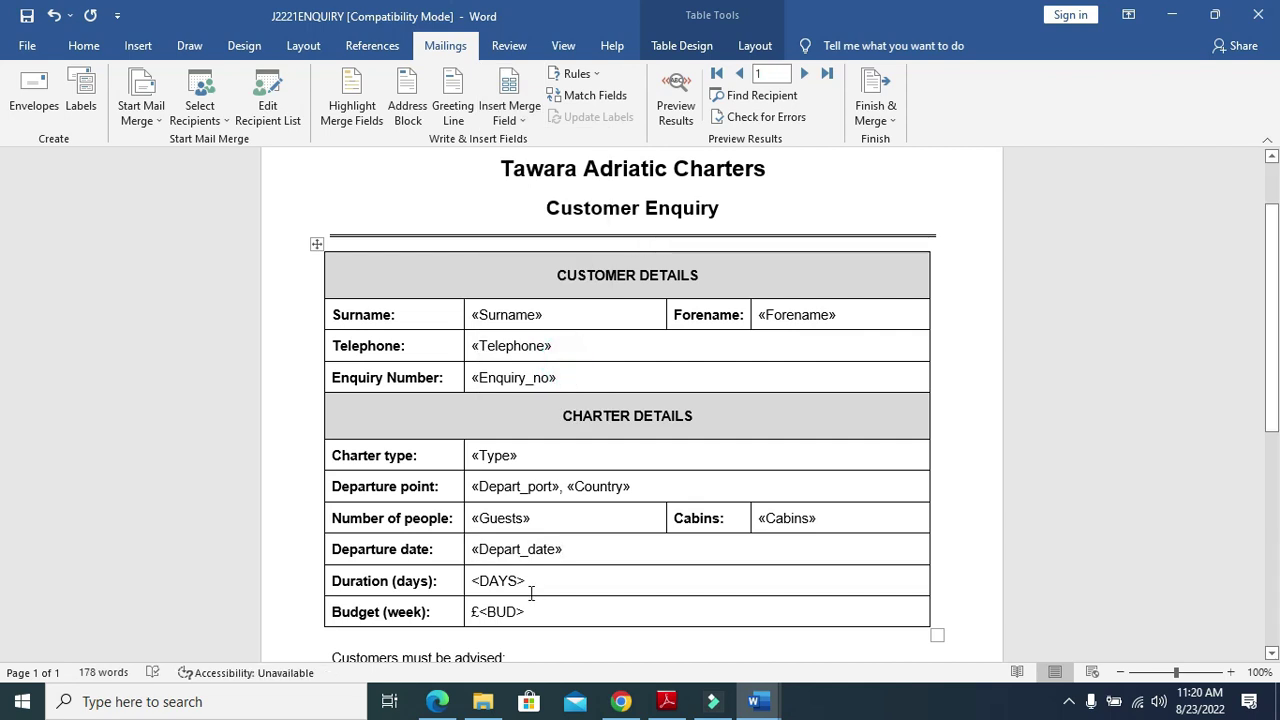
drag(528, 583, 480, 583)
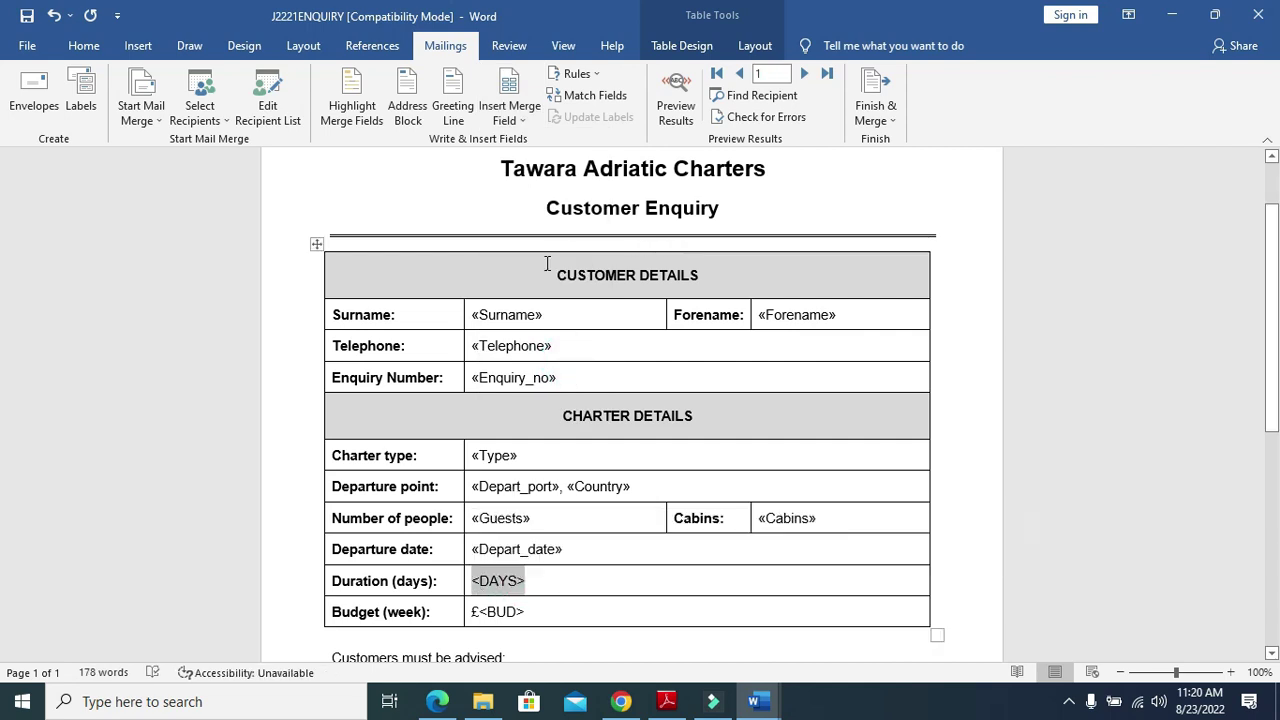
click(510, 113)
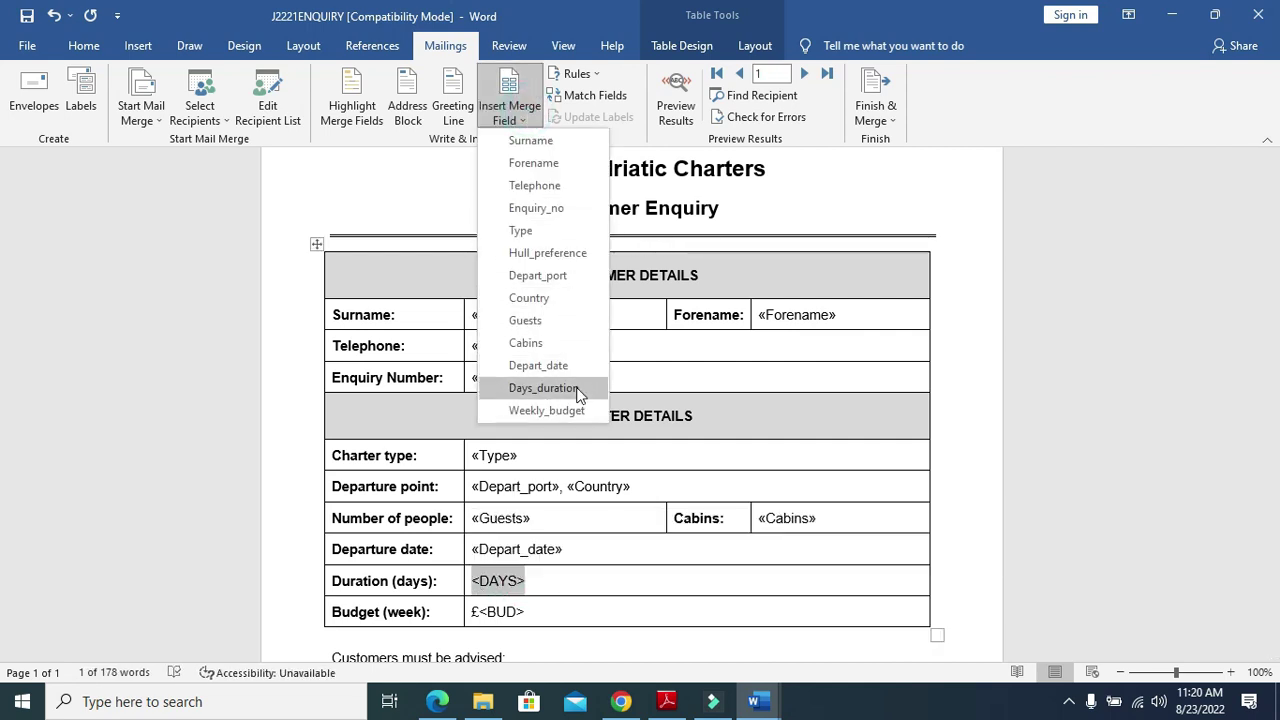
click(543, 388)
click(522, 615)
drag(522, 615, 480, 609)
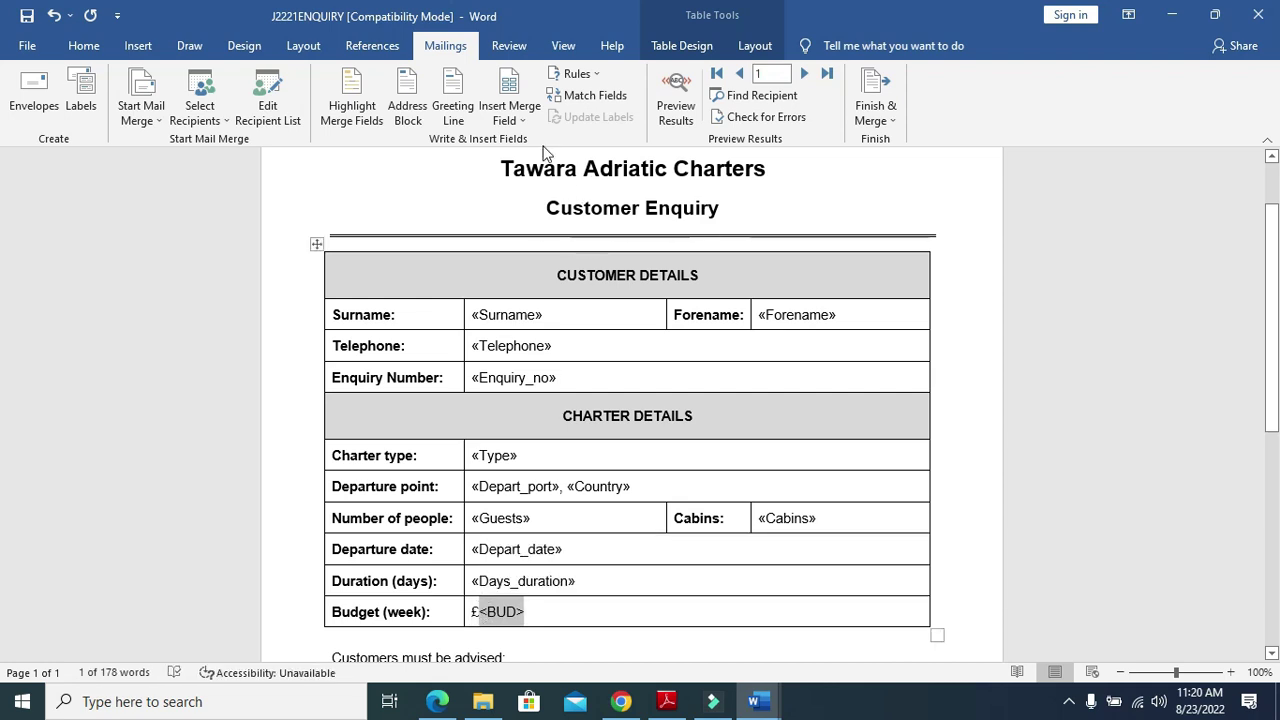
click(509, 116)
click(563, 409)
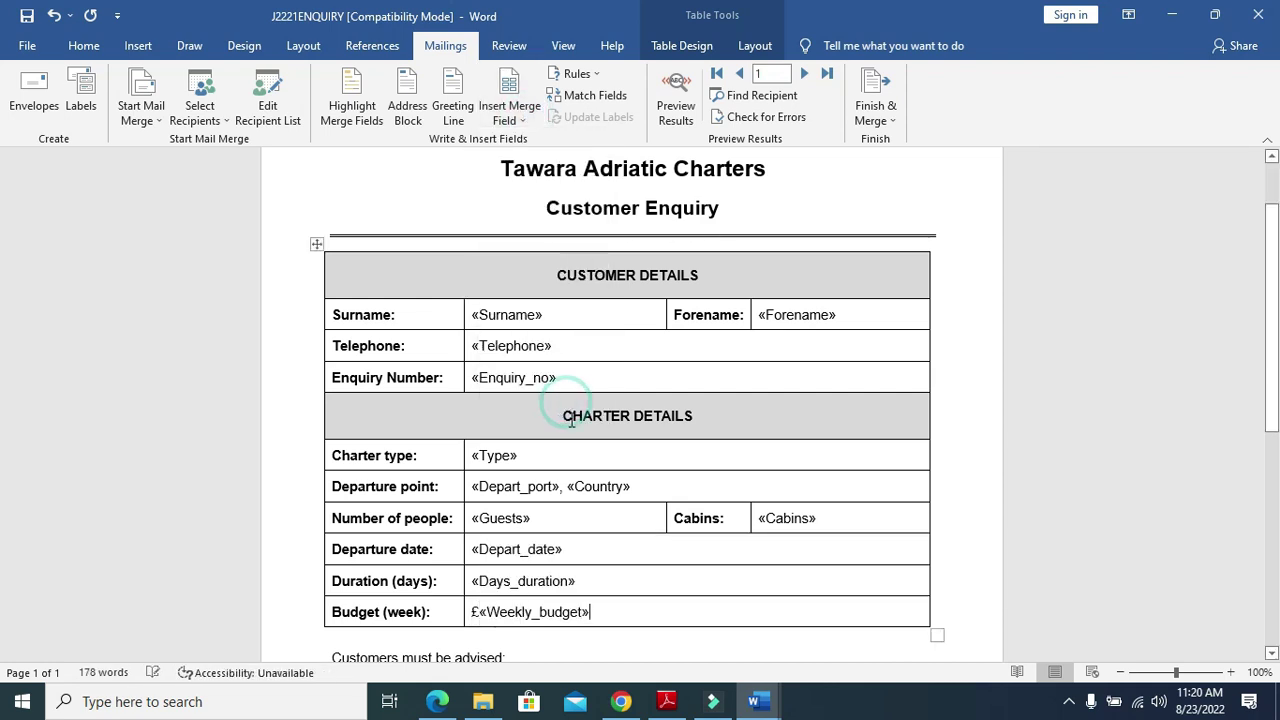
click(667, 701)
Highlight question 19's instruction to replace Candidate details here with identification details
scroll(754, 480, down, 2)
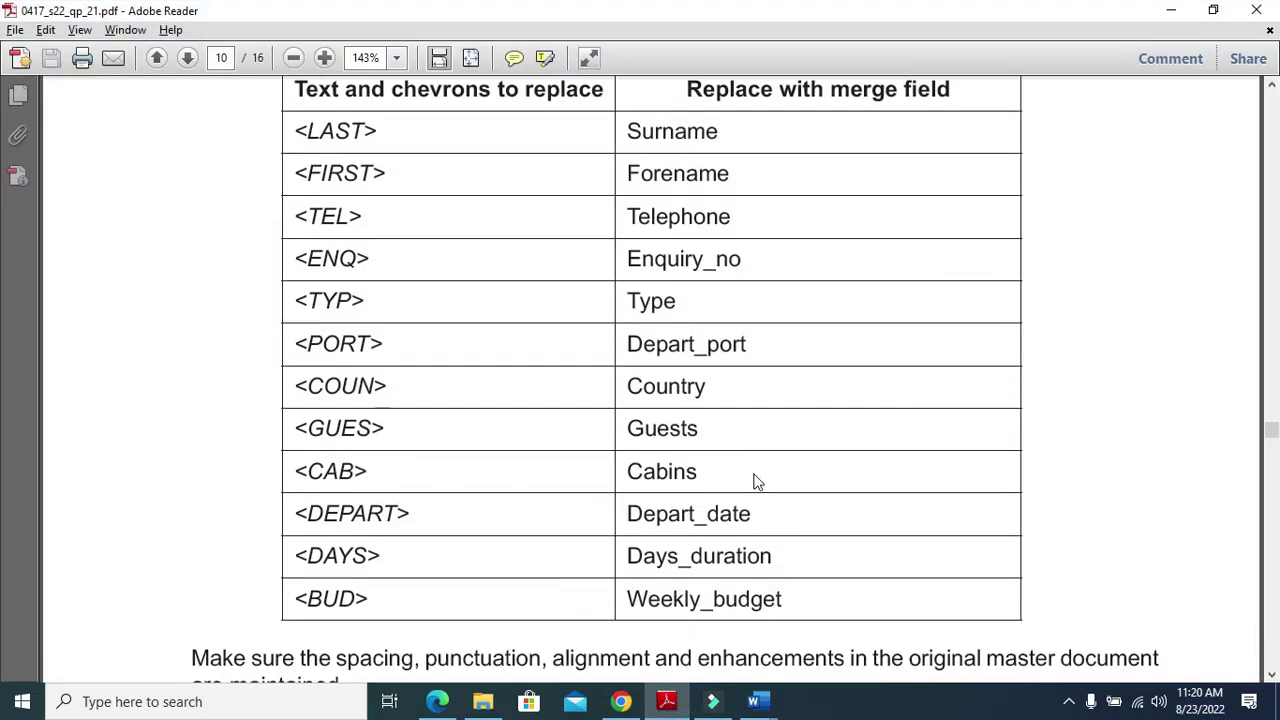
scroll(754, 480, down, 8)
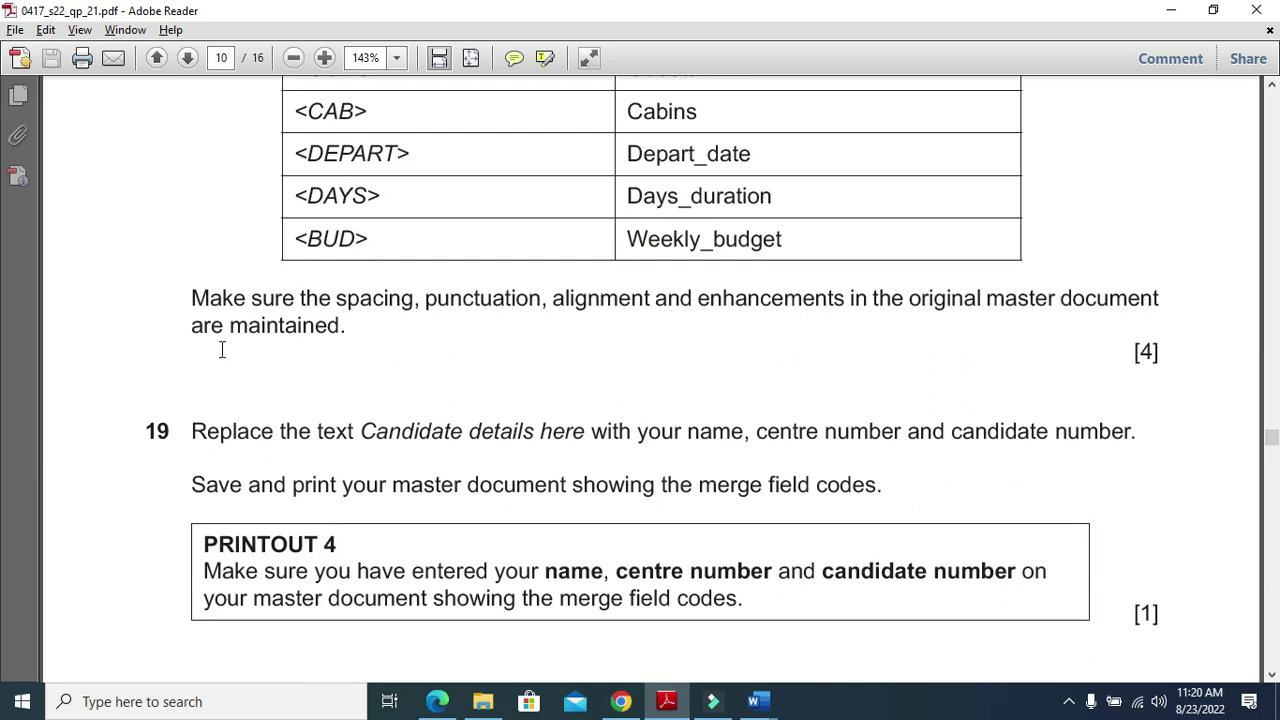
scroll(463, 400, down, 2)
scroll(474, 405, down, 2)
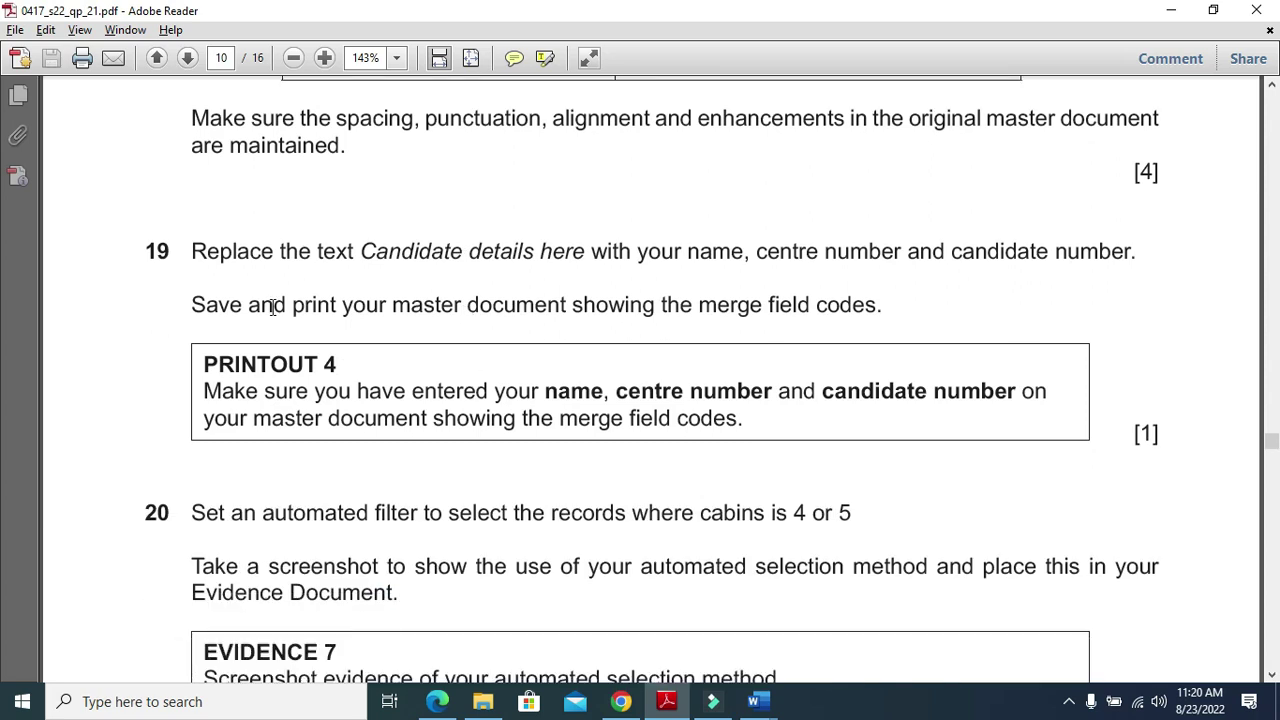
drag(188, 256, 631, 272)
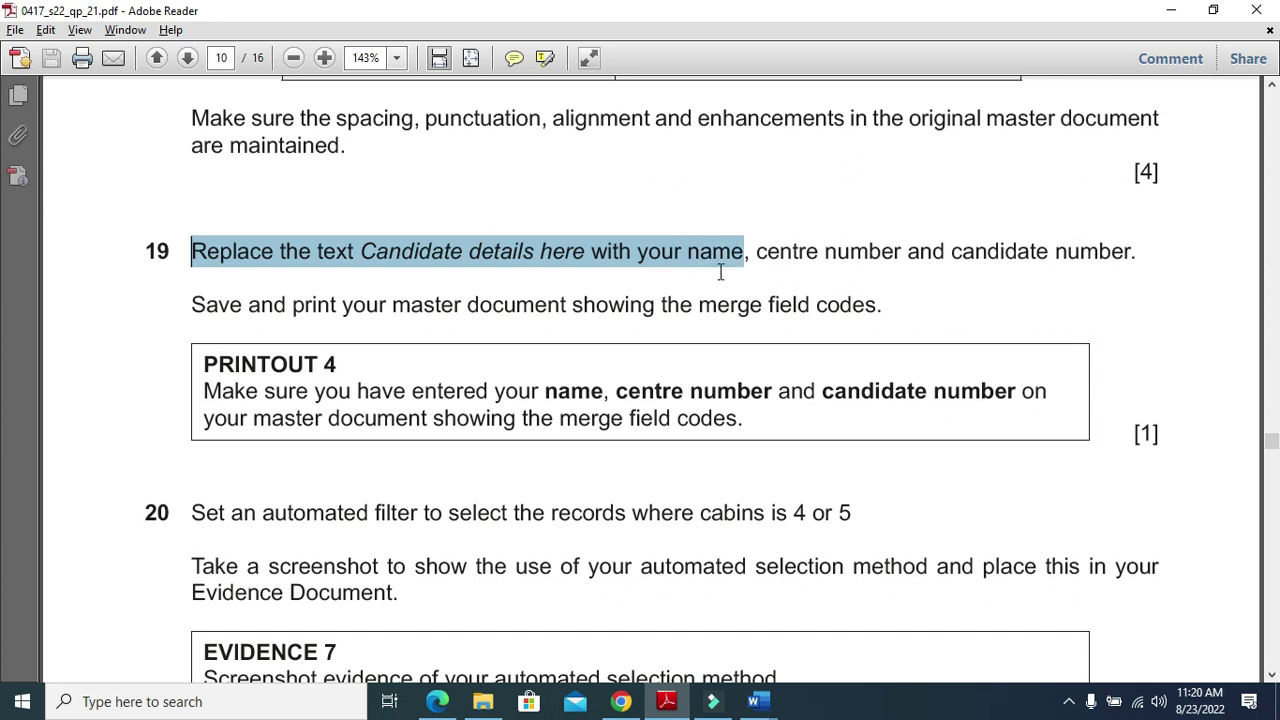
drag(720, 272, 1061, 260)
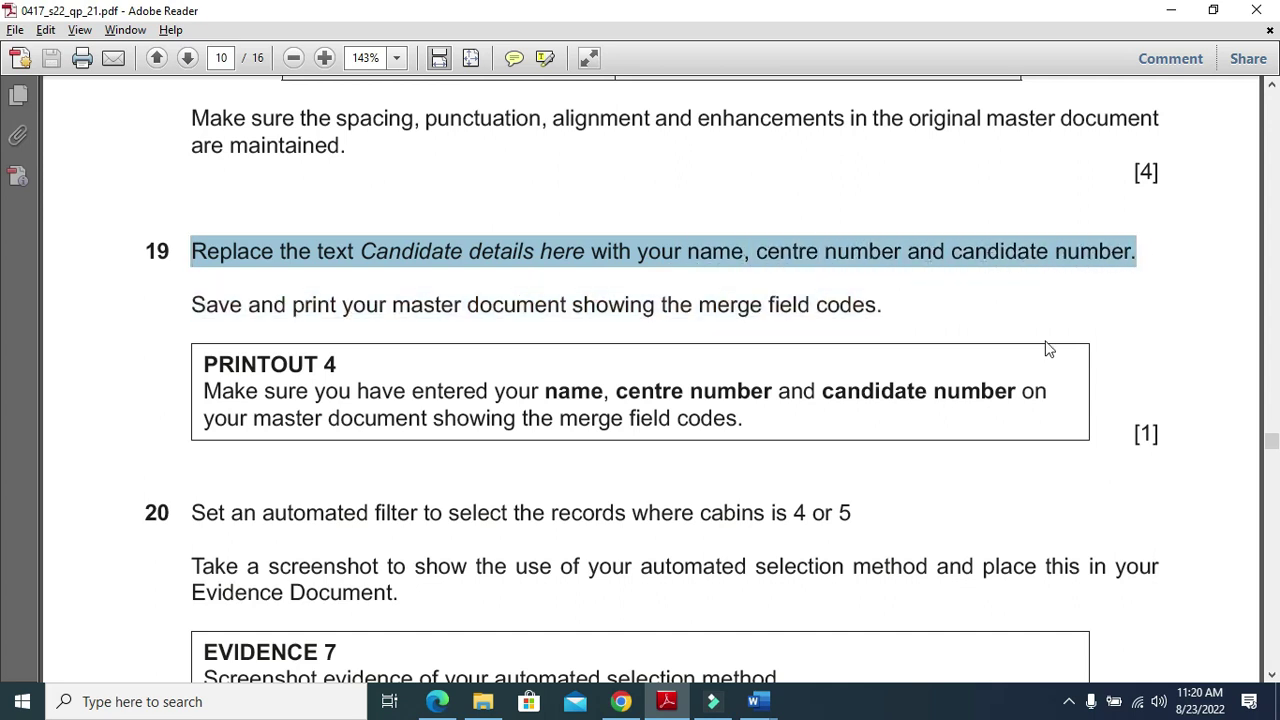
Type the candidate's name, centre and candidate numbers over 'Candidate details here' in Travel Advisor
click(667, 701)
scroll(568, 535, down, 5)
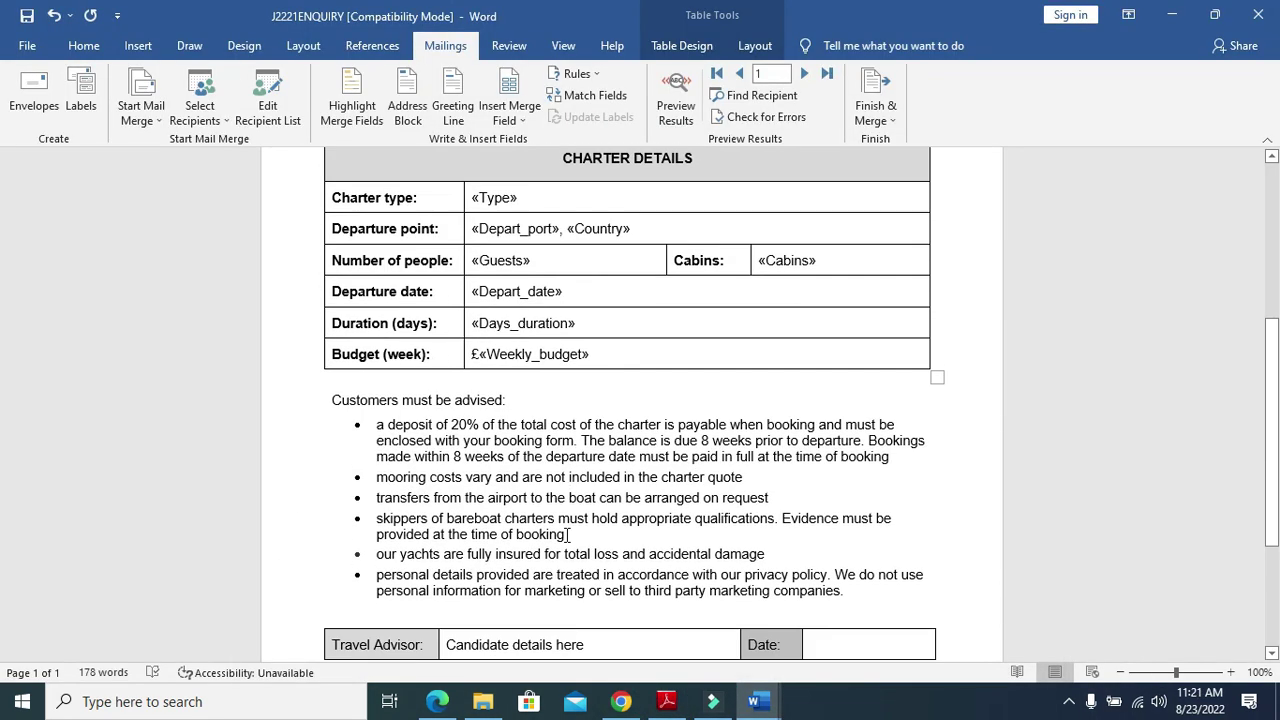
scroll(568, 535, down, 4)
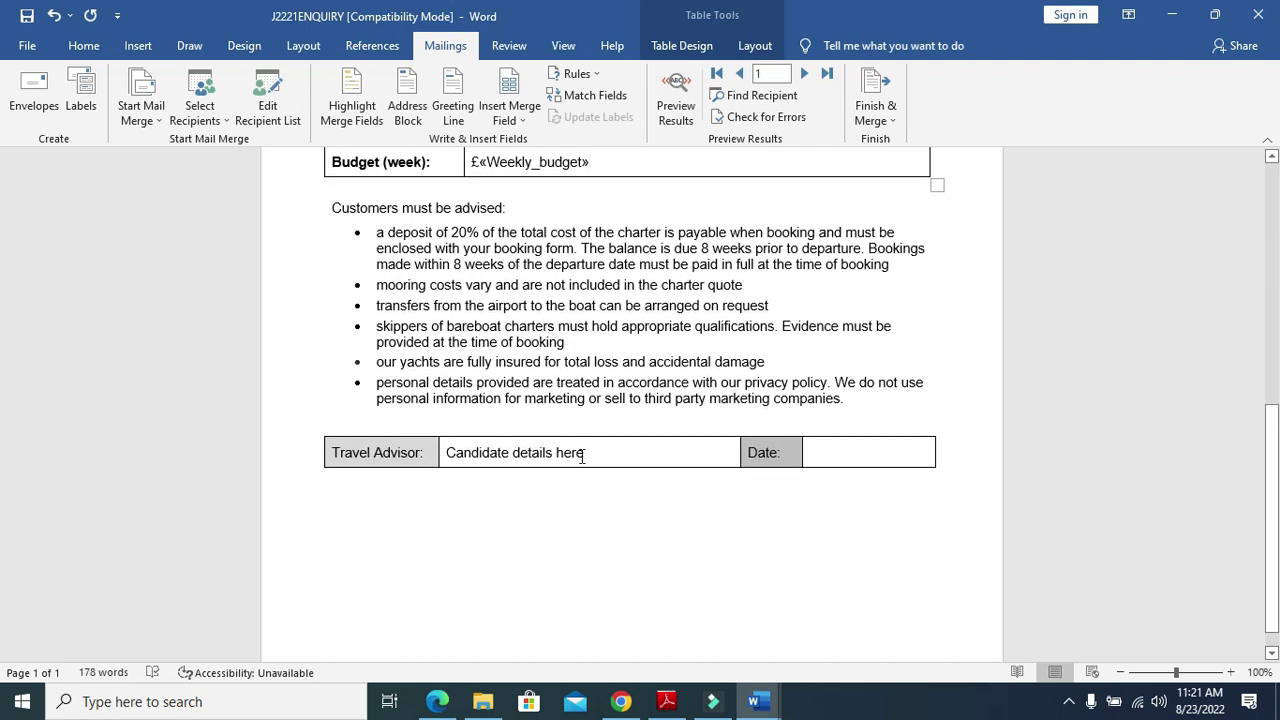
drag(582, 455, 451, 451)
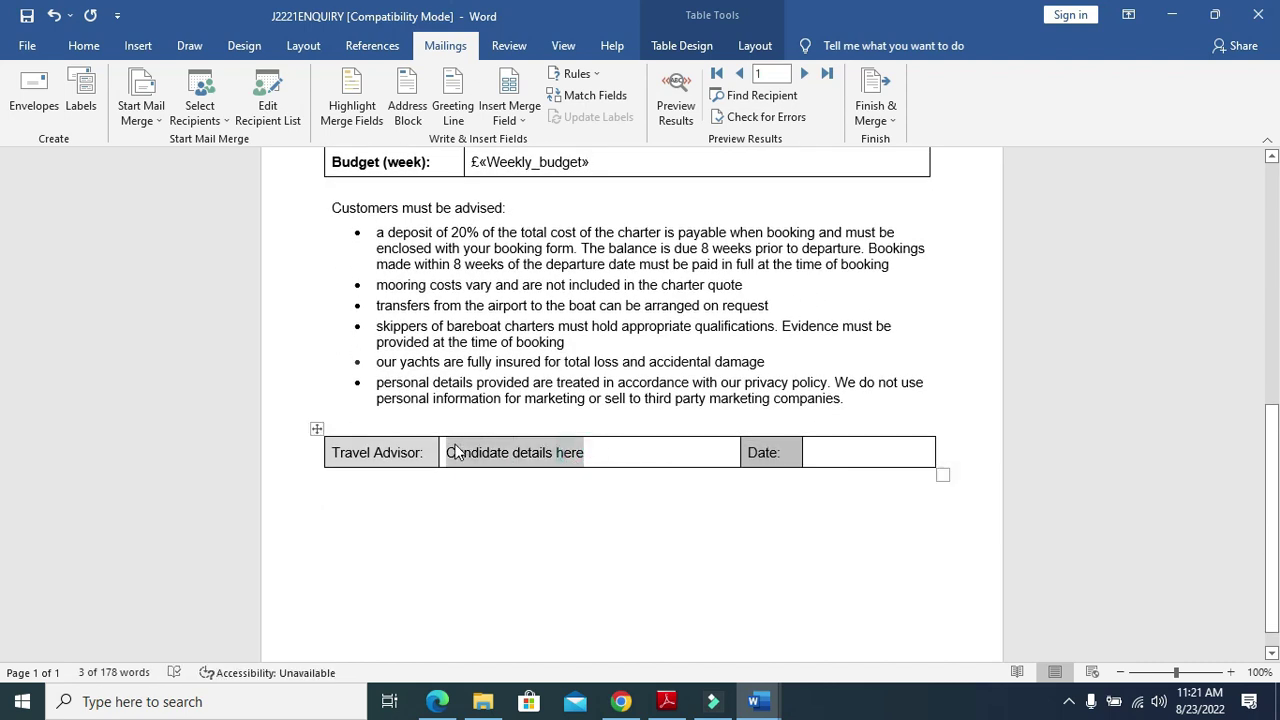
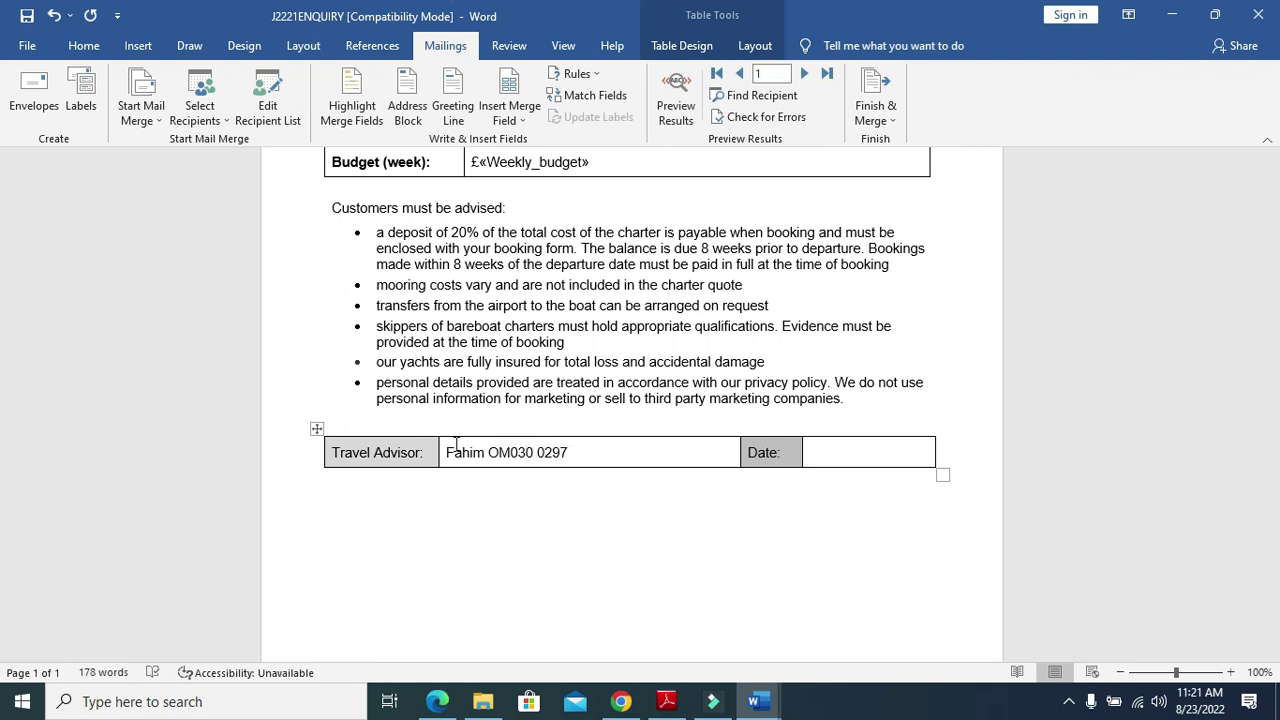
key(alt+Tab)
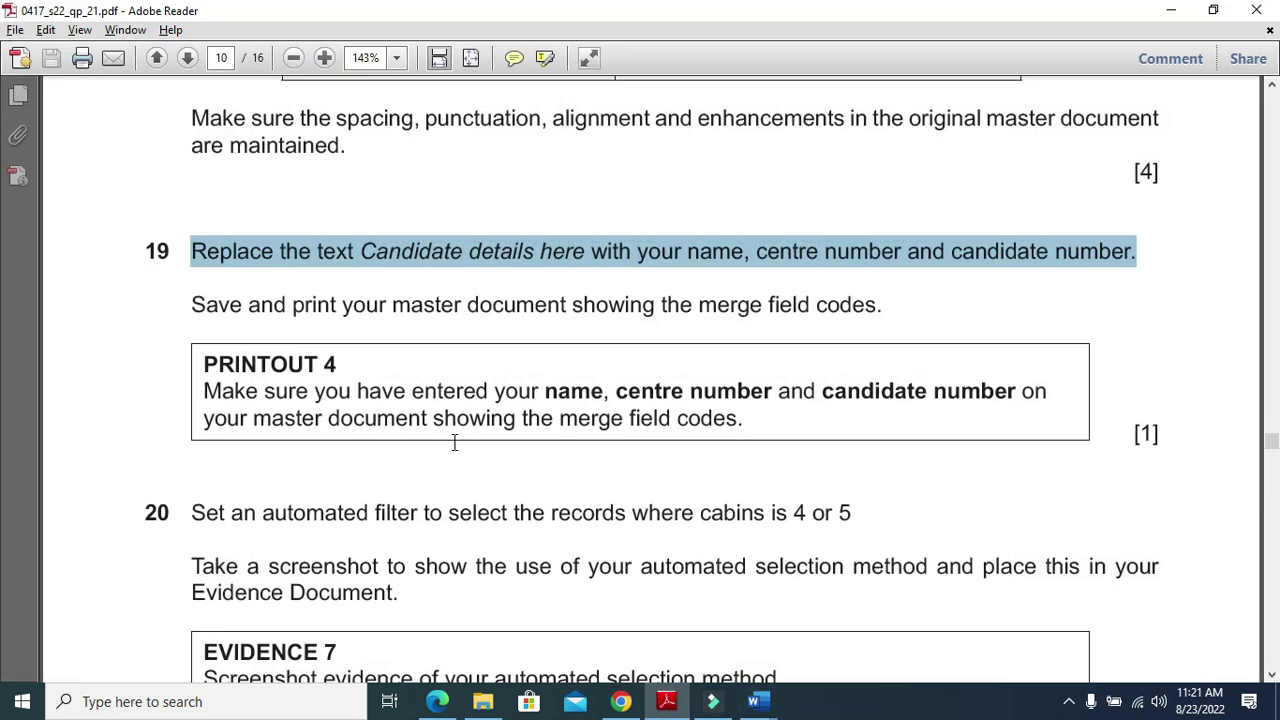
scroll(614, 491, down, 2)
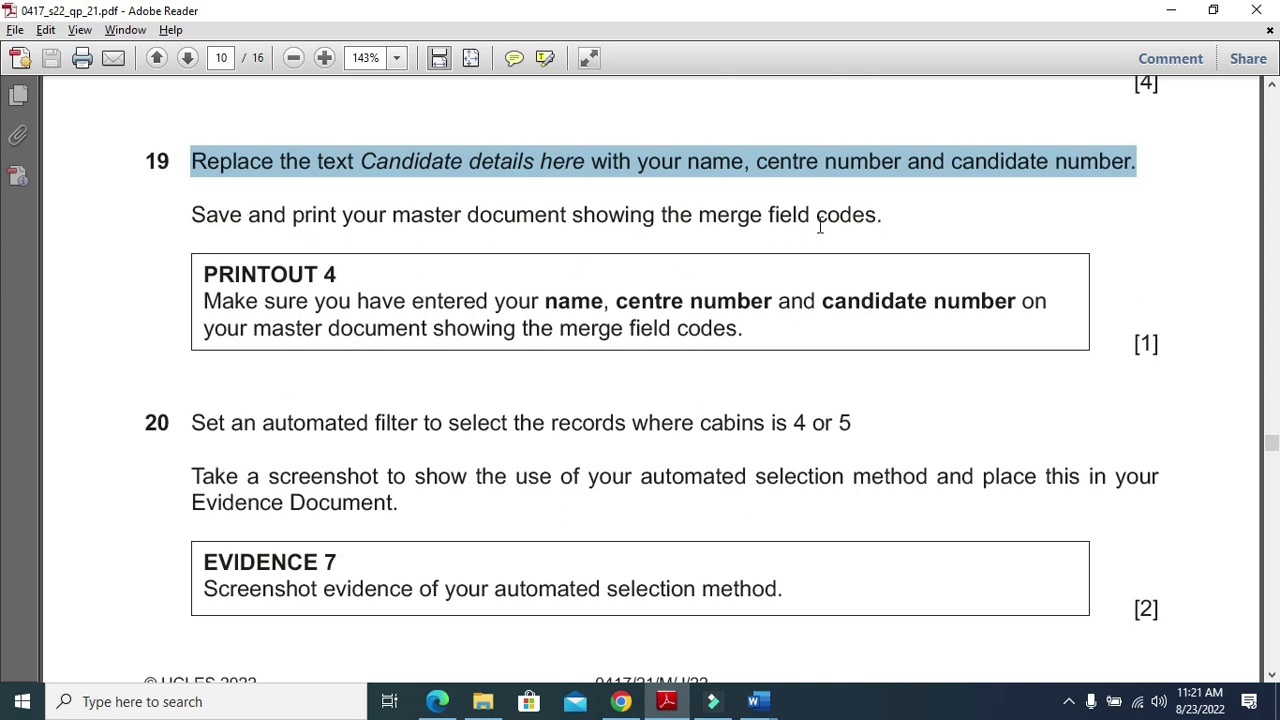
key(alt+Tab)
Show the Surname and Forename merge fields as their underlying field codes
click(647, 509)
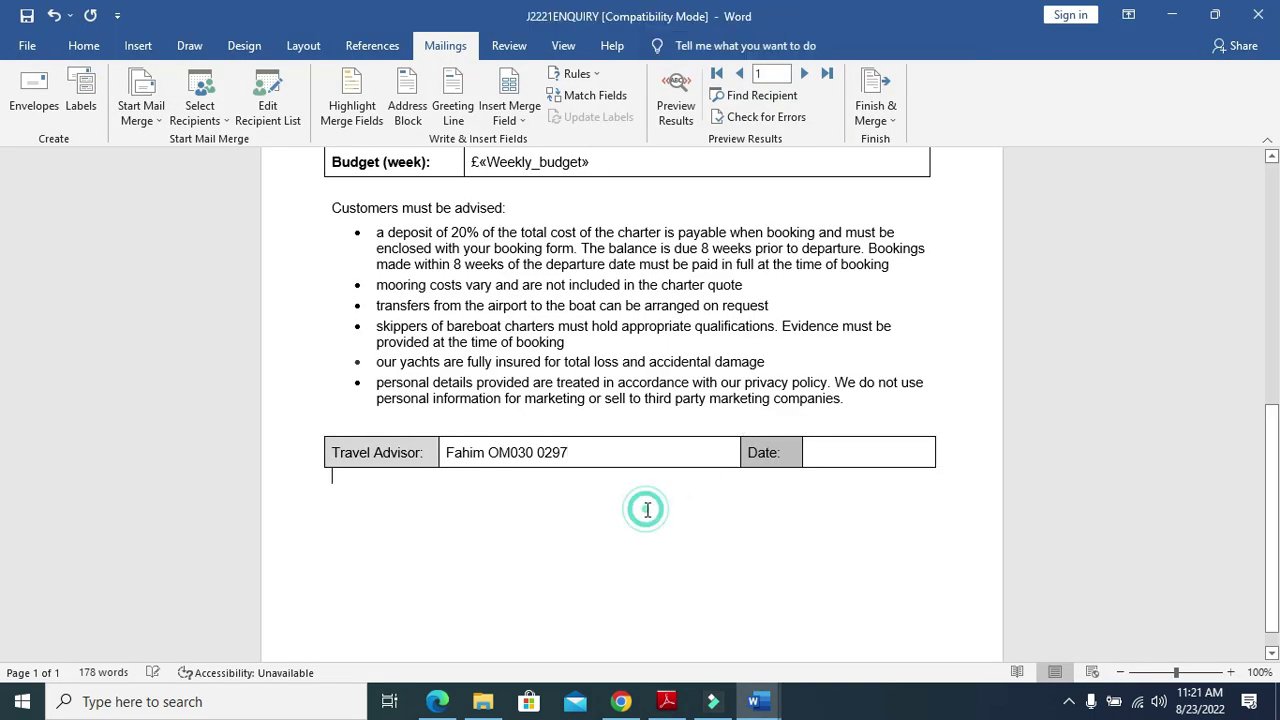
scroll(647, 511, up, 8)
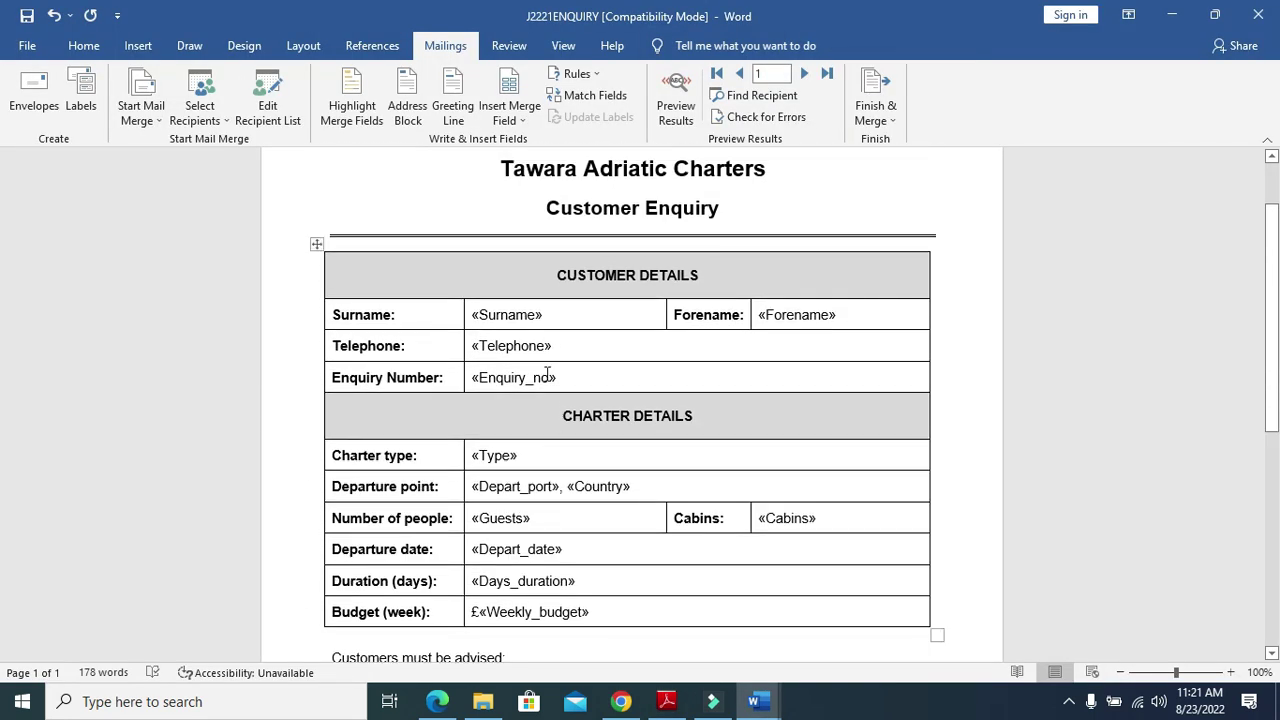
right_click(529, 318)
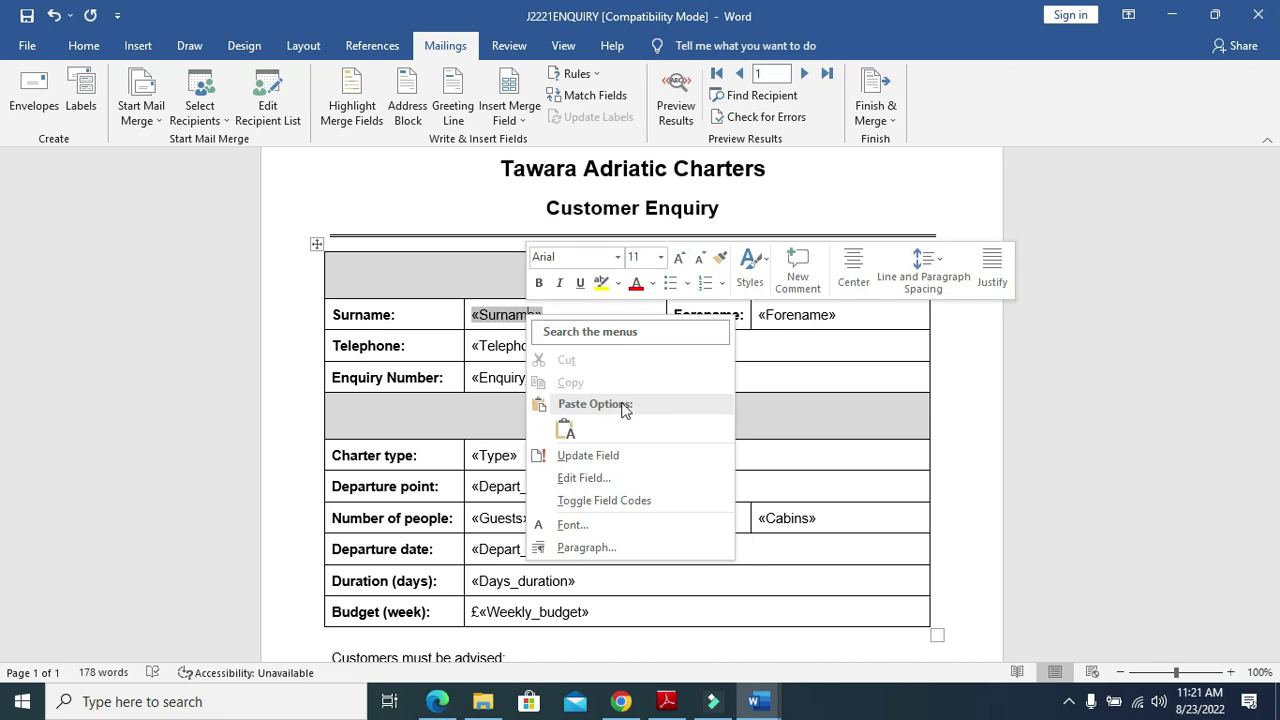
click(612, 500)
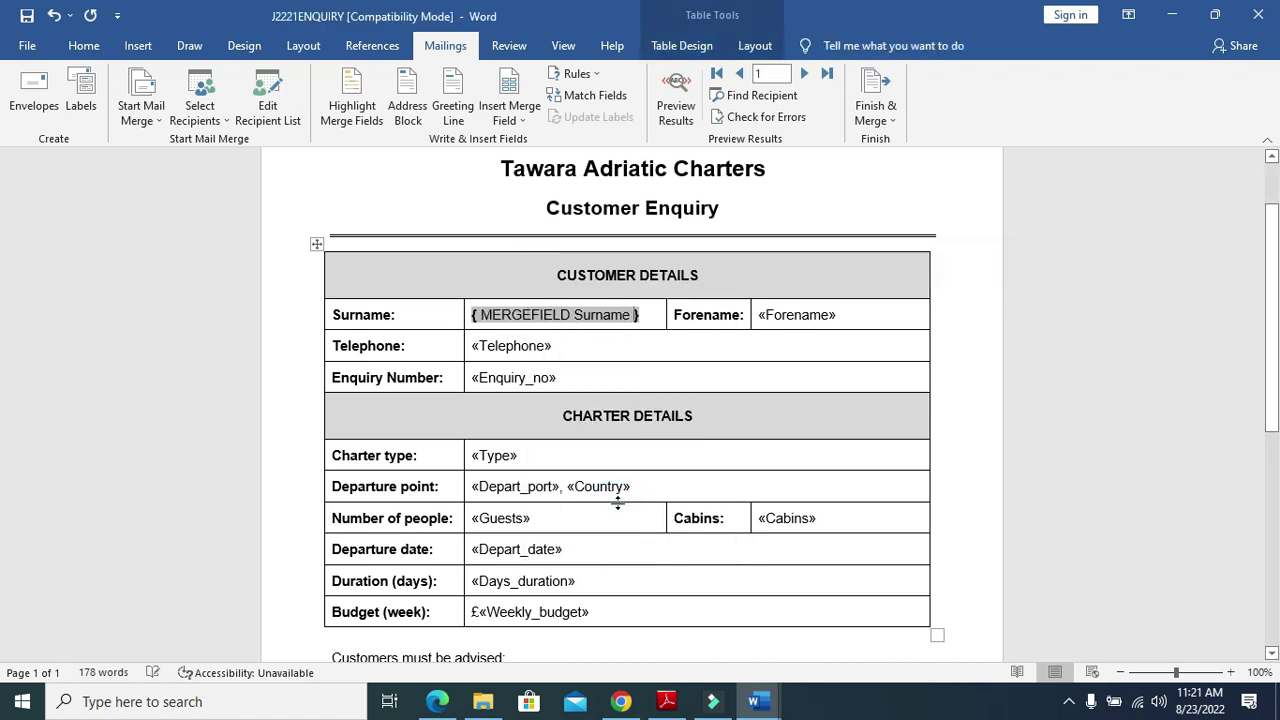
right_click(787, 318)
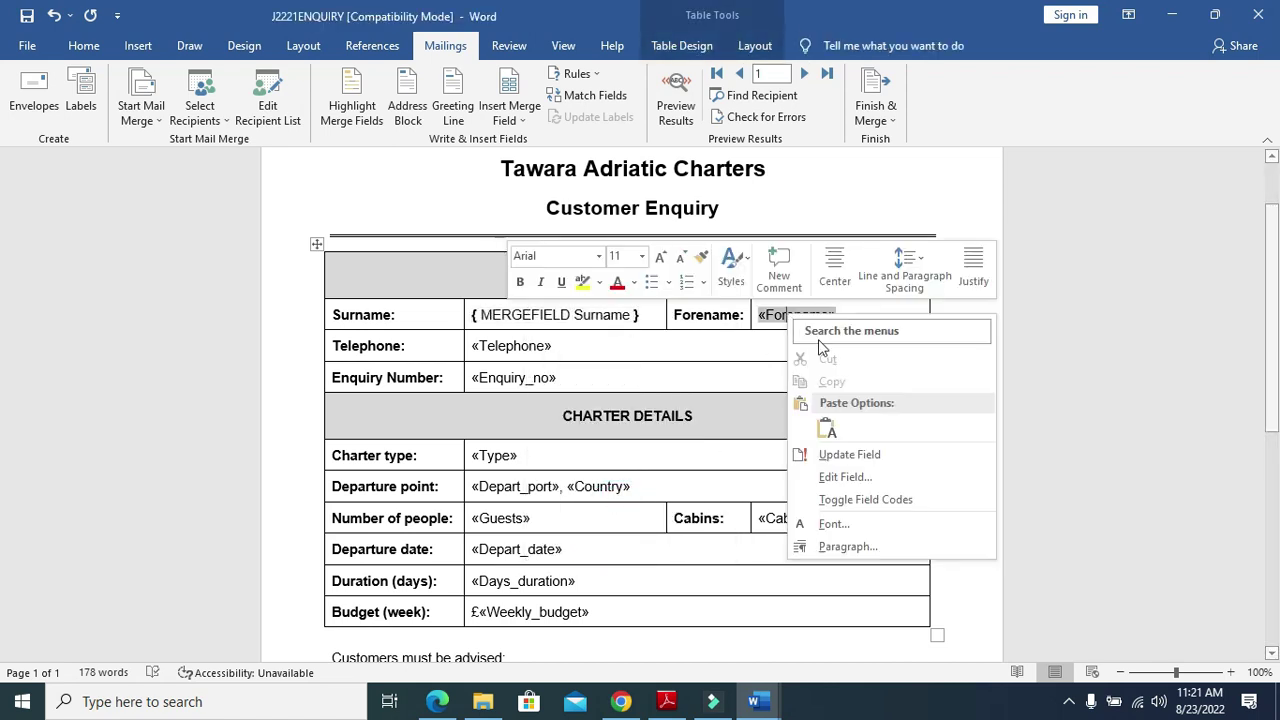
click(854, 500)
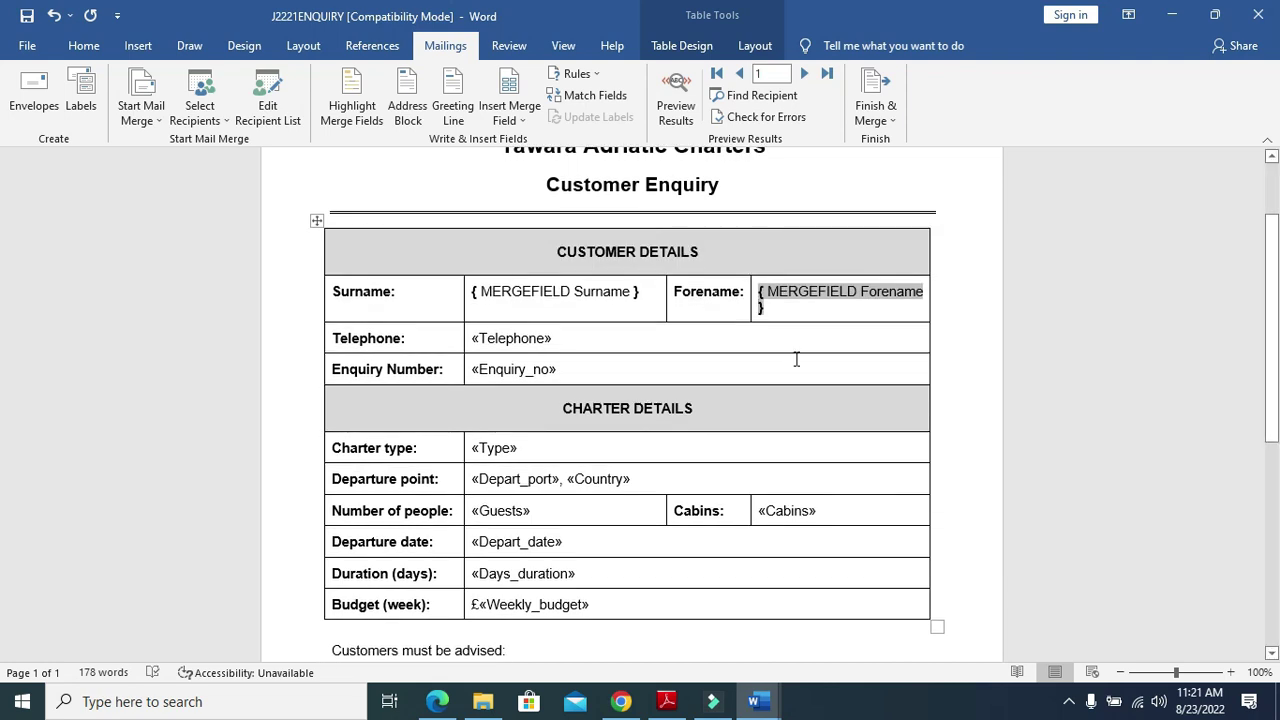
Switch the Surname and Forename fields back to their normal «Surname» «Forename» display
right_click(606, 291)
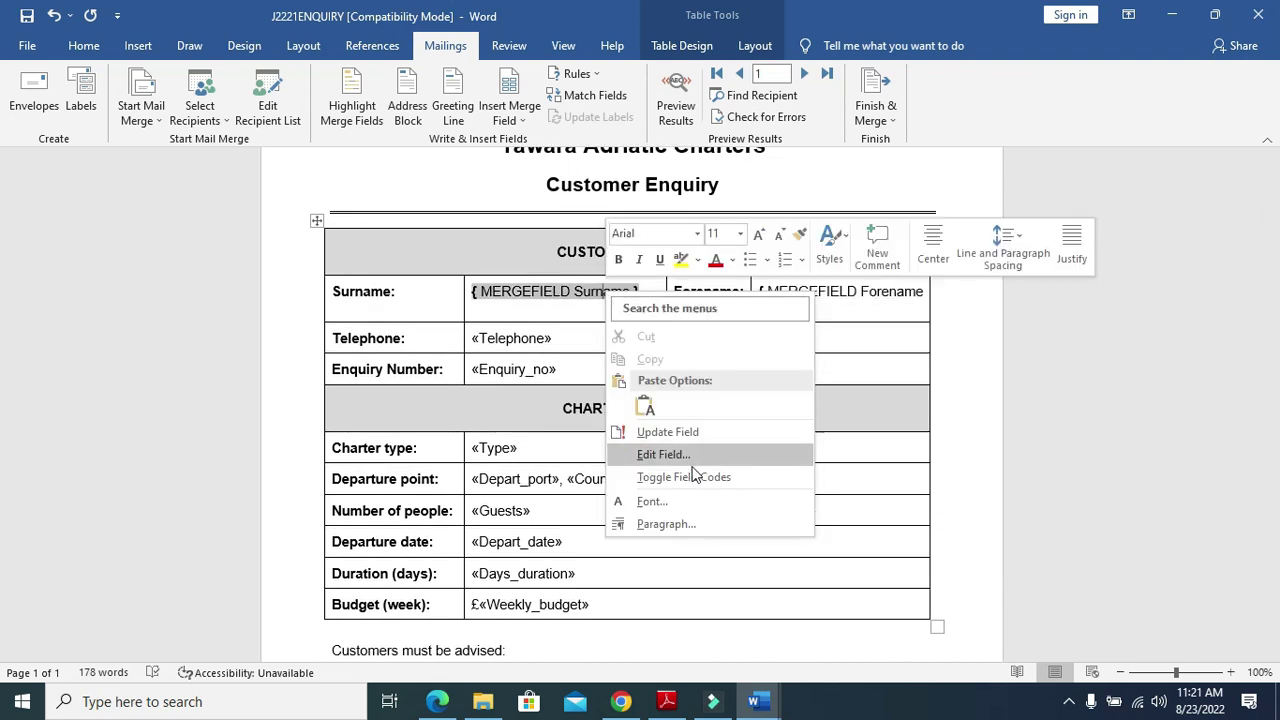
click(675, 478)
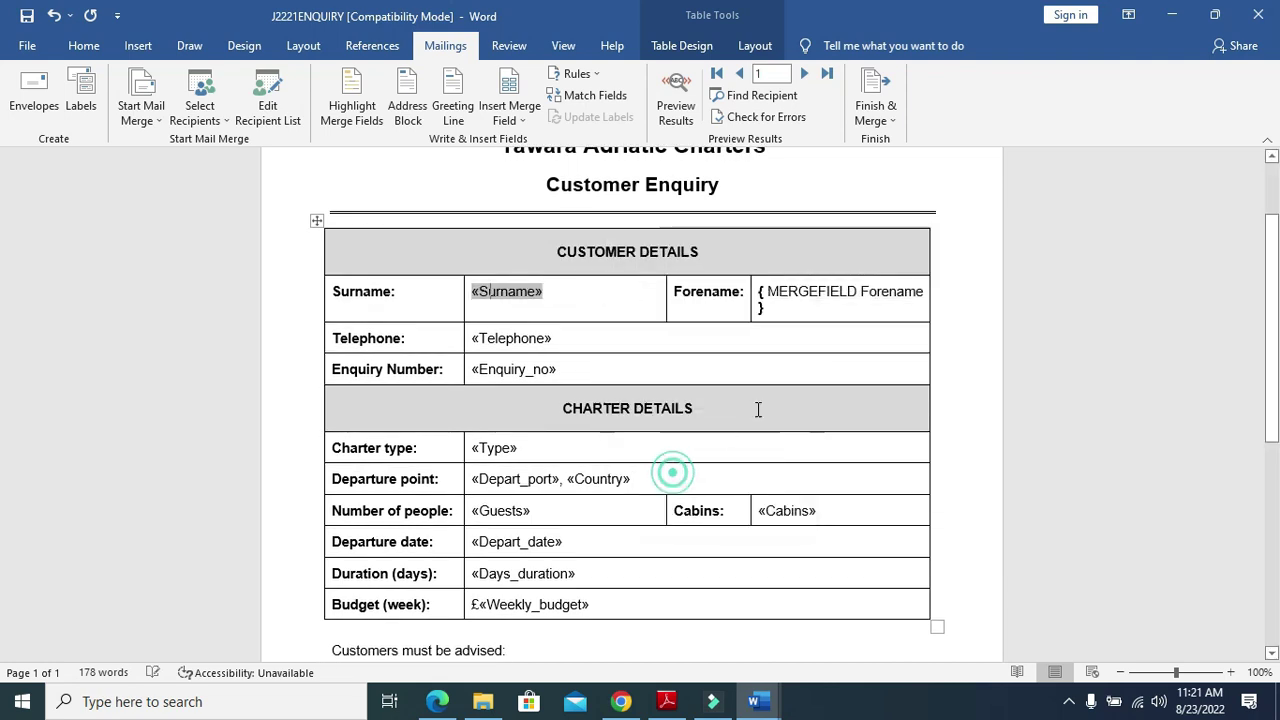
right_click(819, 288)
click(876, 476)
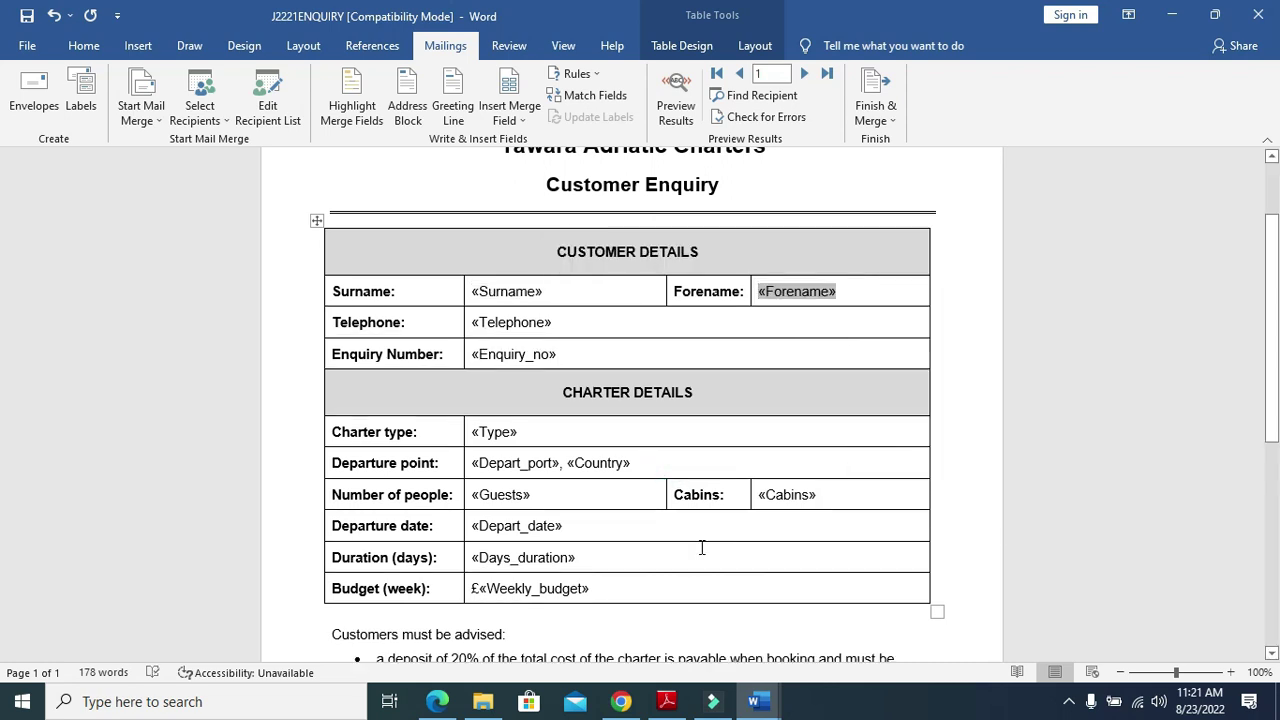
key(alt+Tab)
scroll(694, 551, down, 1)
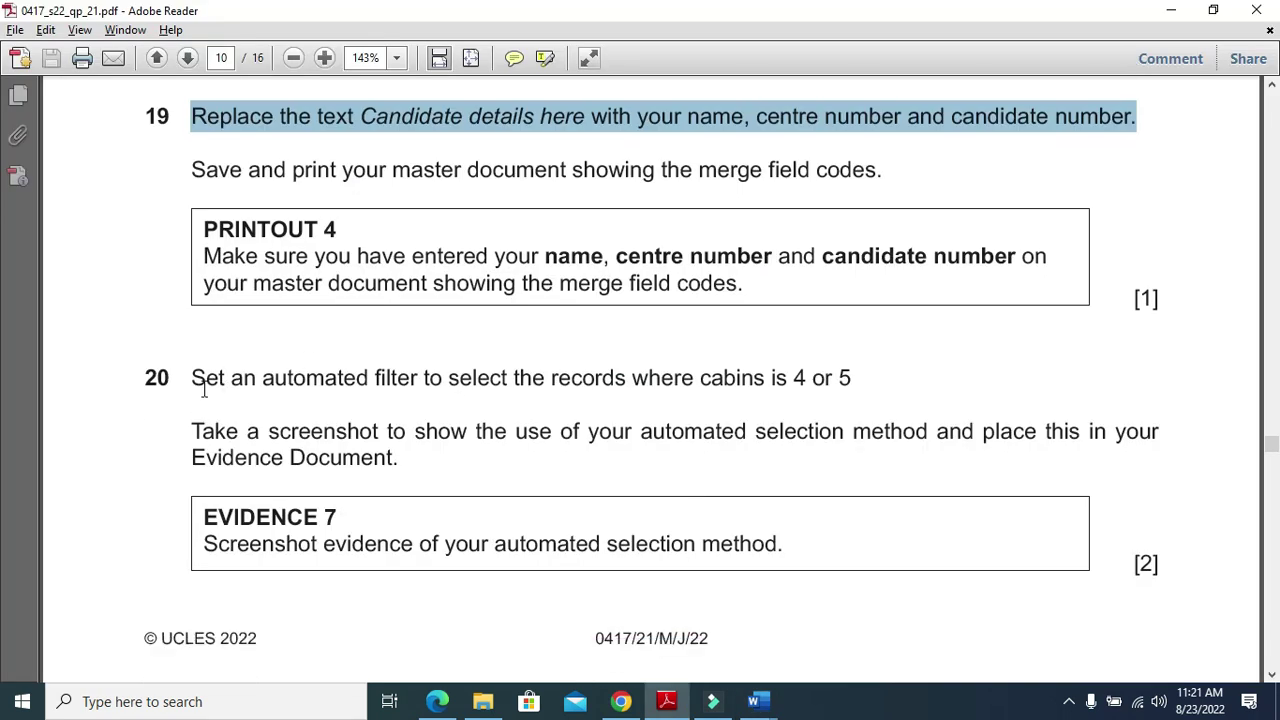
Highlight question 20's instruction to filter records where cabins is 4 or 5
drag(188, 379, 866, 385)
key(alt+Tab)
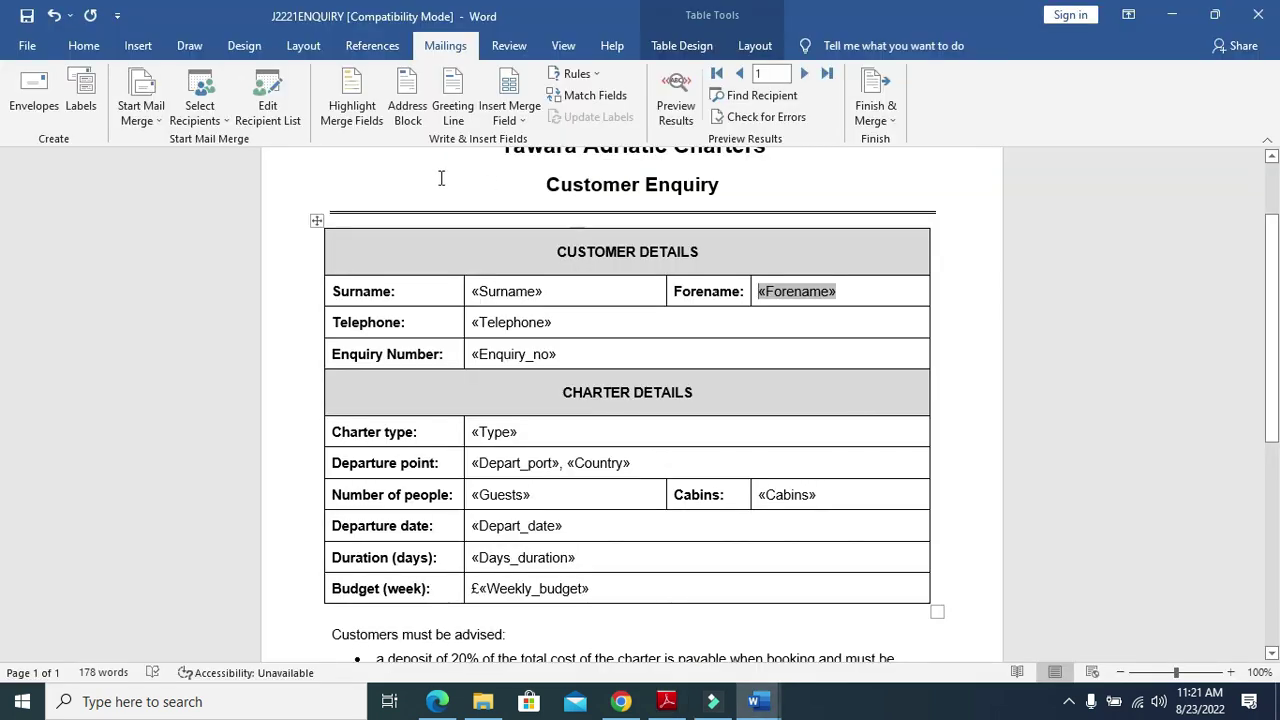
Sort the mail merge recipients by Cabins and open the advanced filter settings
click(275, 108)
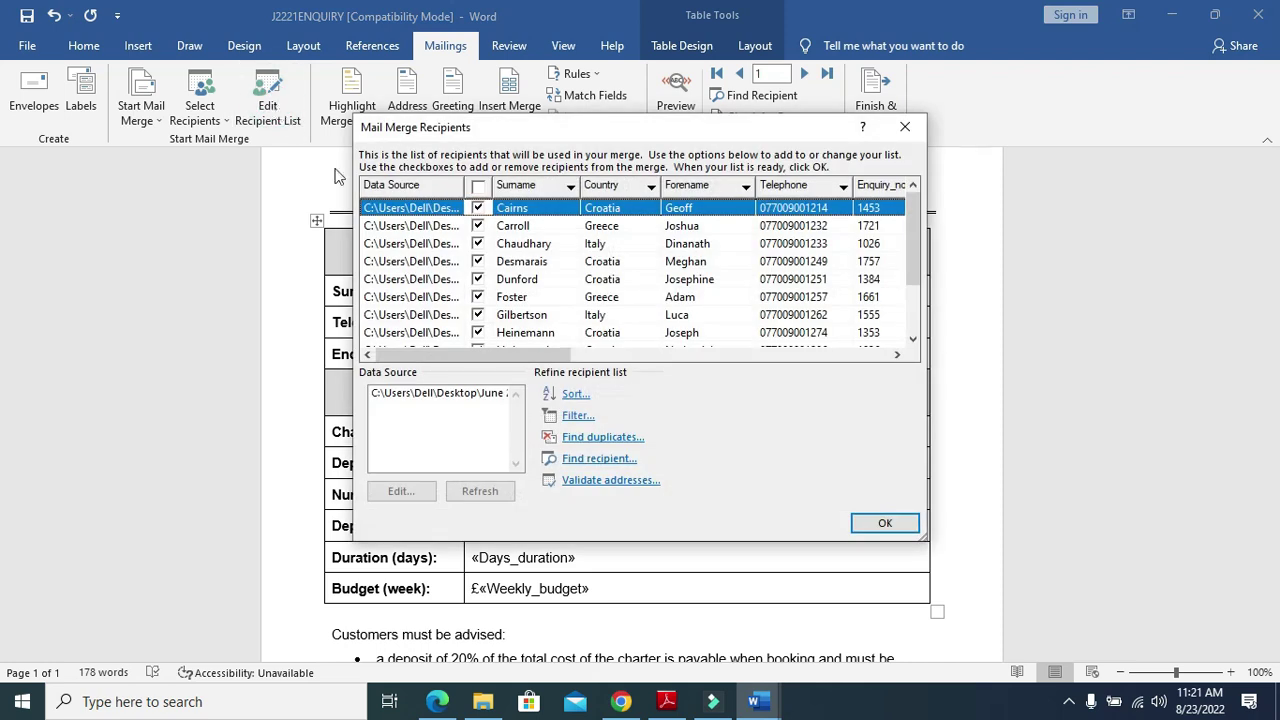
drag(548, 362, 777, 352)
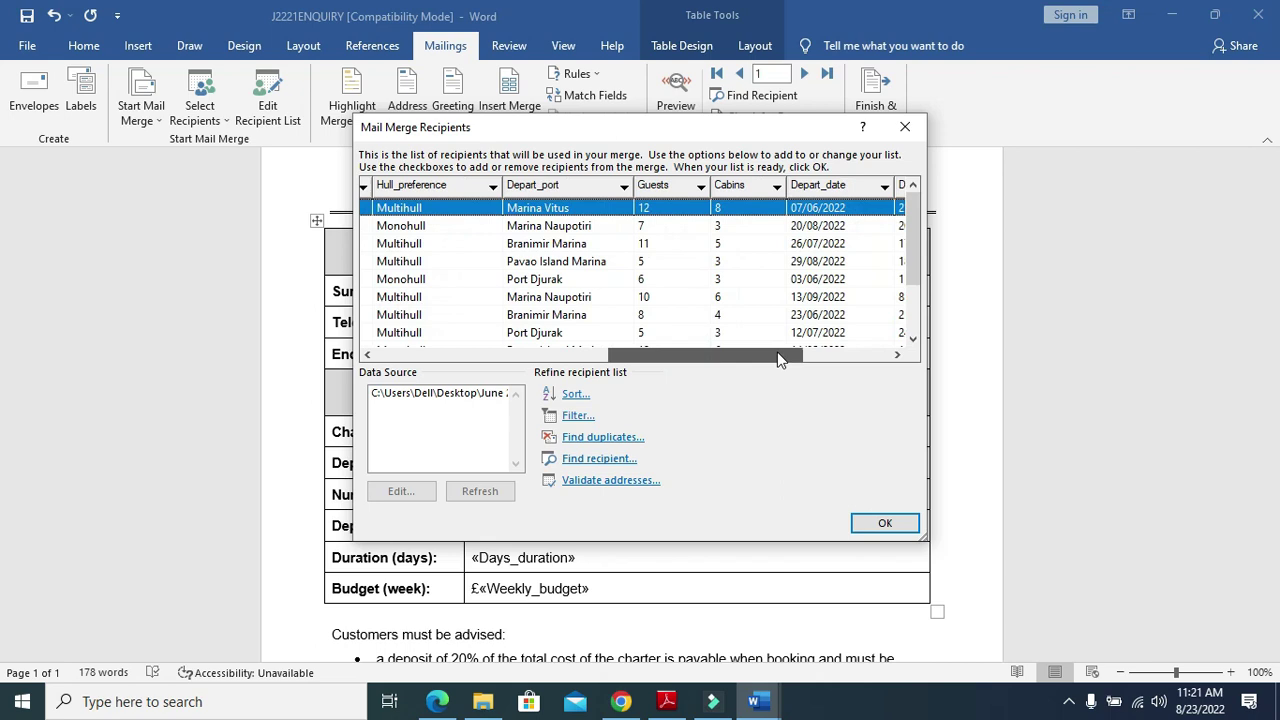
click(741, 184)
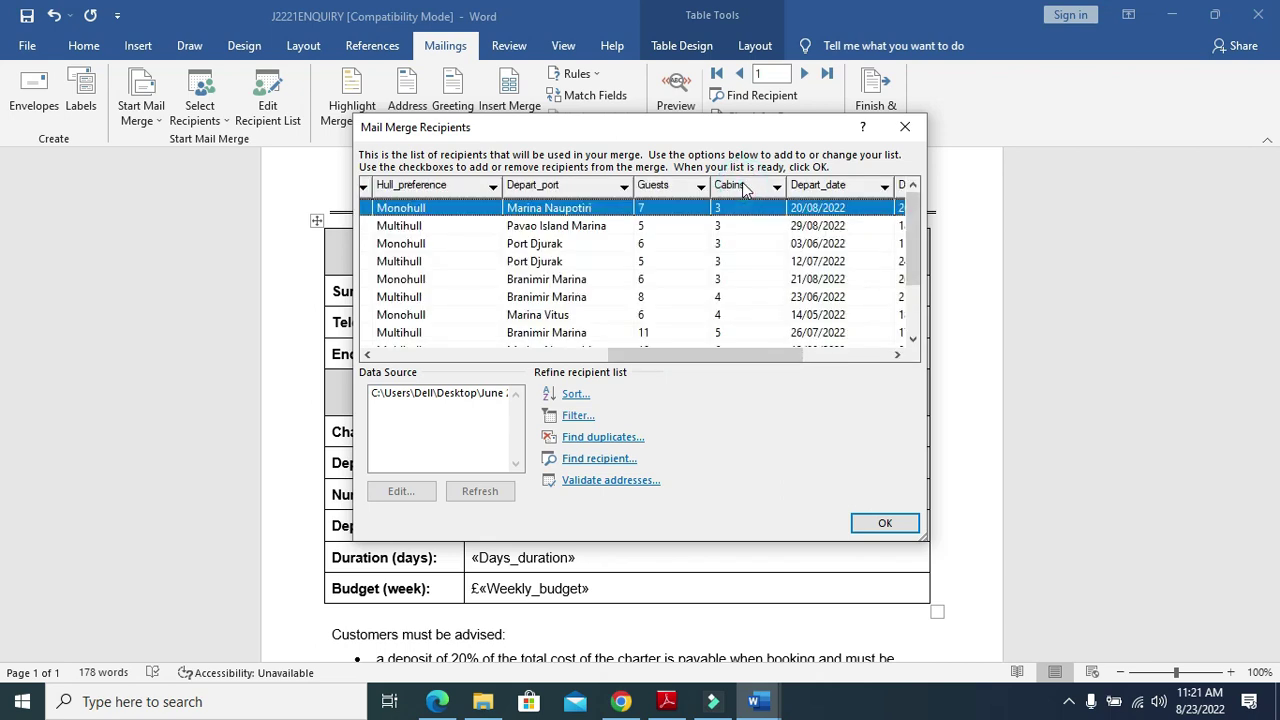
click(777, 188)
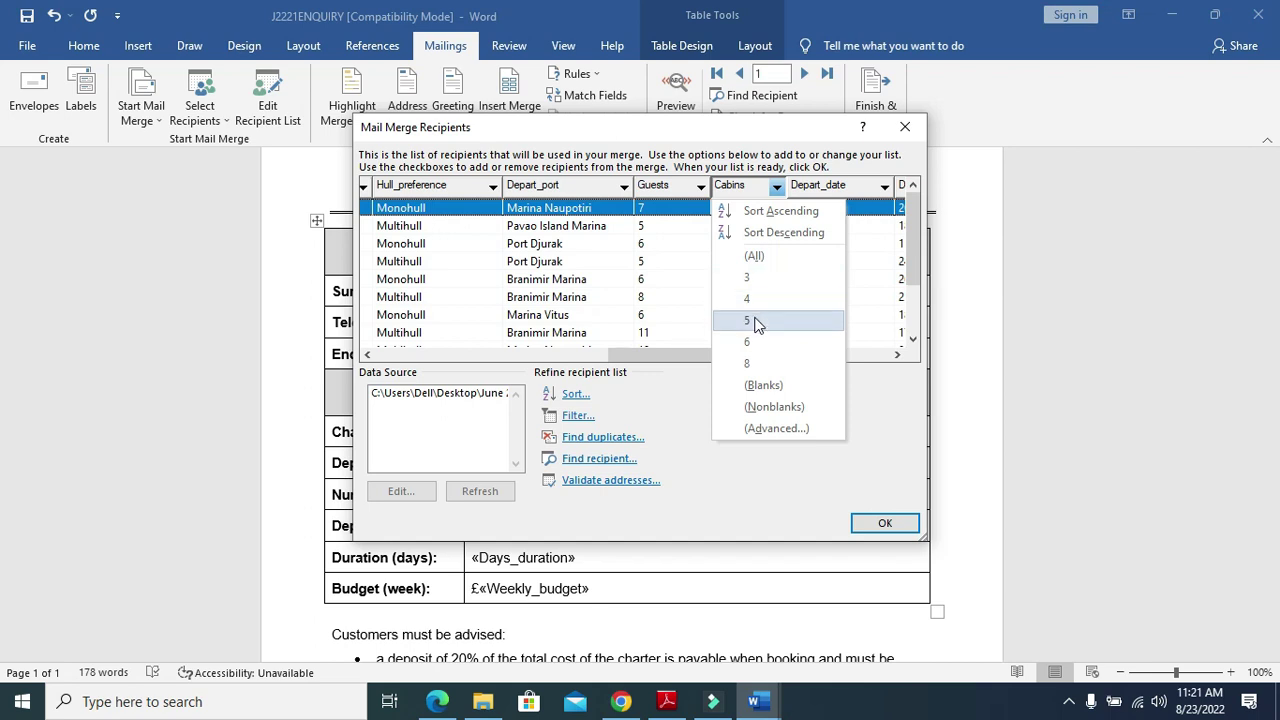
click(566, 416)
Set the first filter condition to Cabins Equal to 4
click(578, 285)
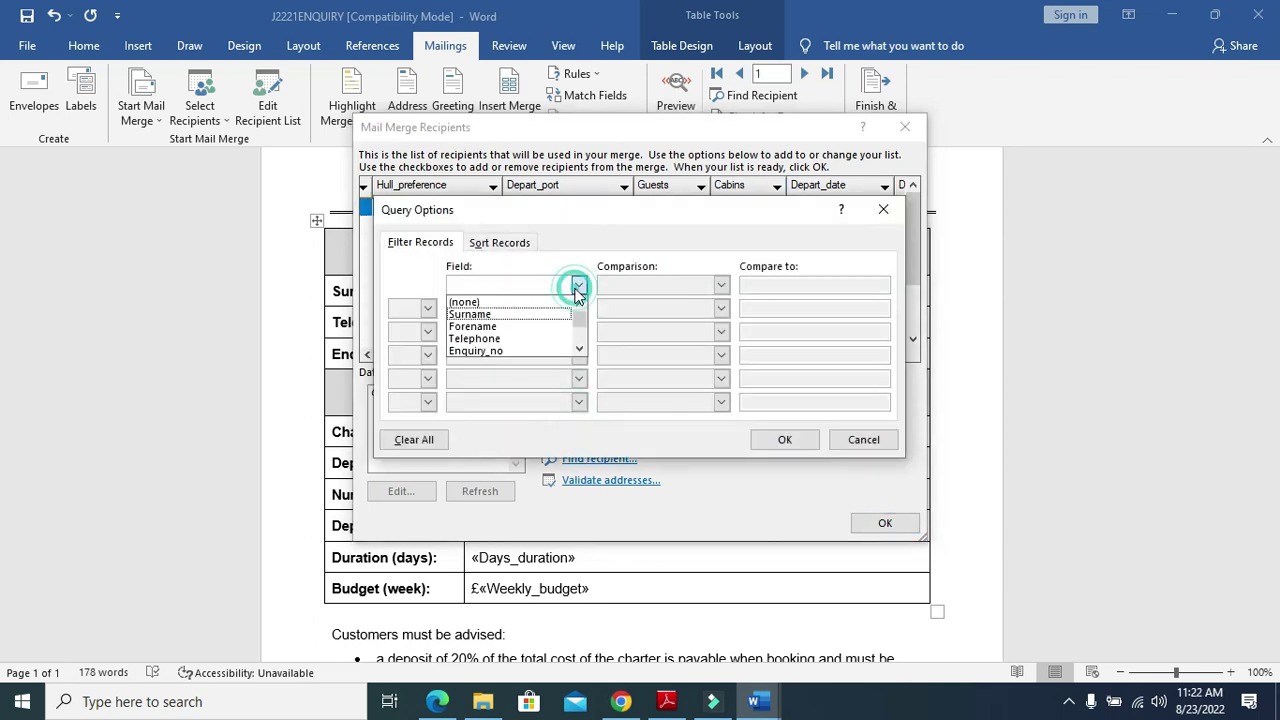
scroll(490, 340, down, 1)
scroll(490, 345, down, 3)
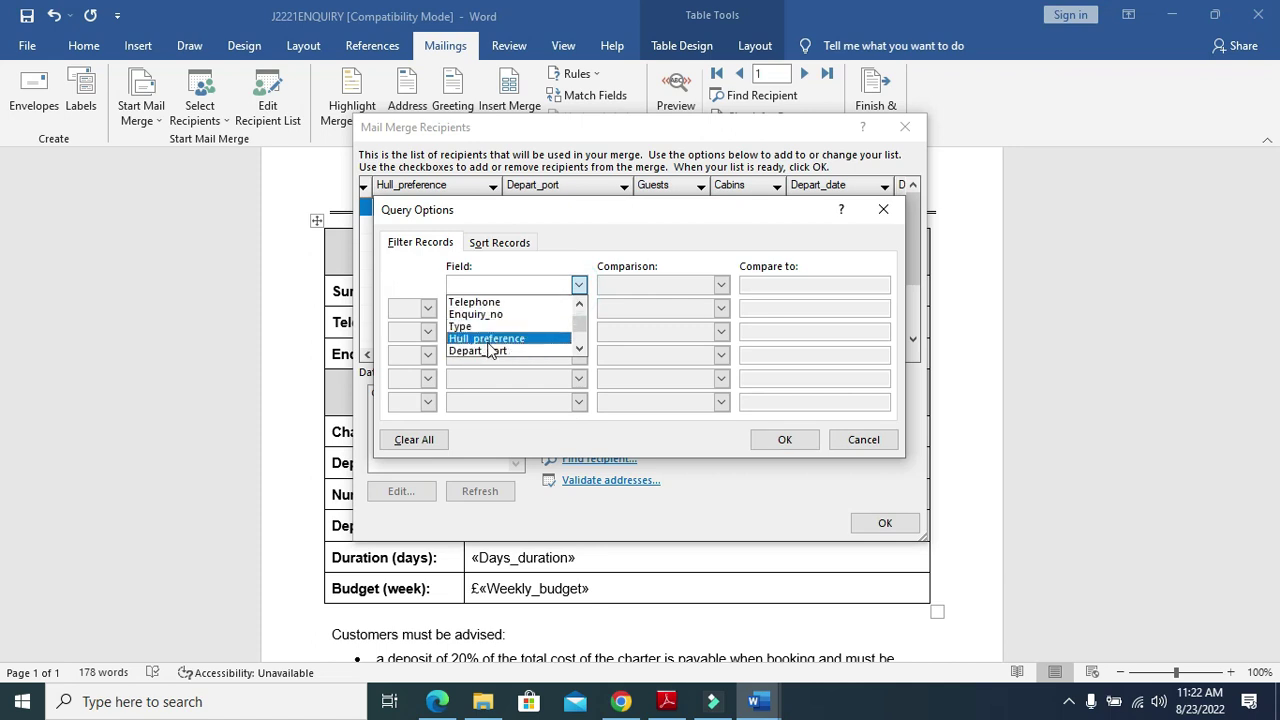
scroll(485, 358, down, 1)
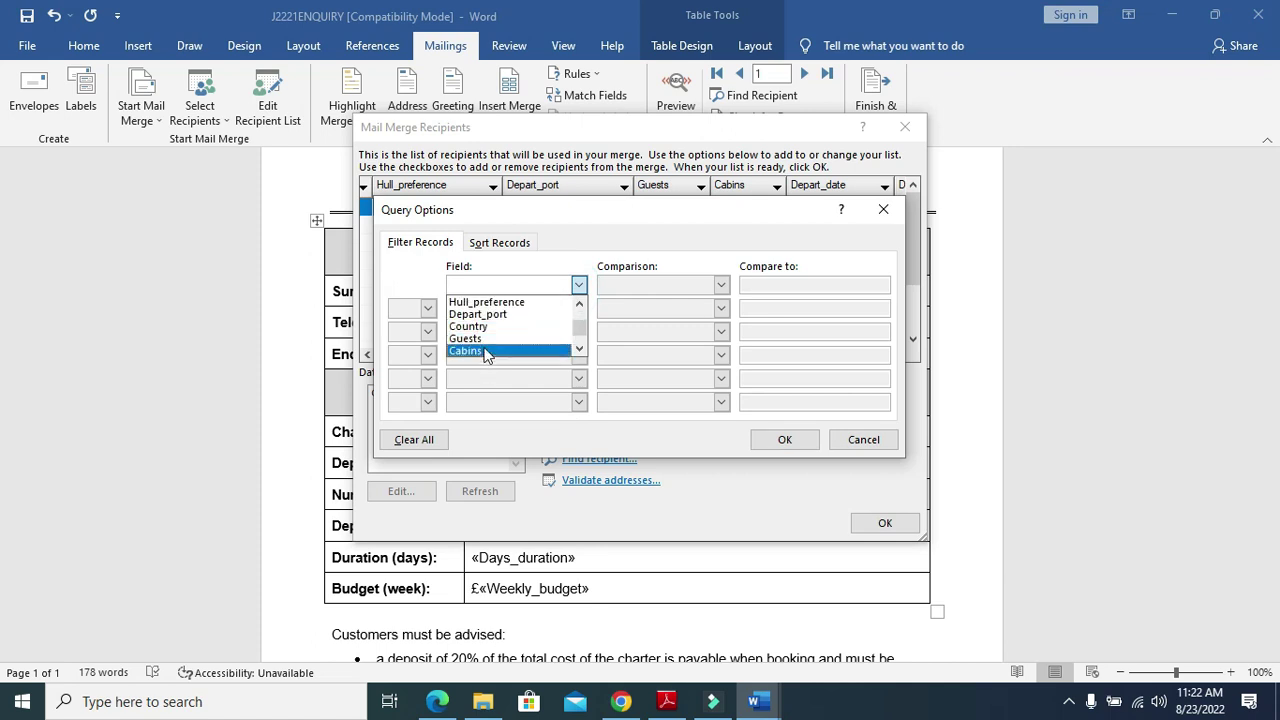
click(486, 356)
click(720, 288)
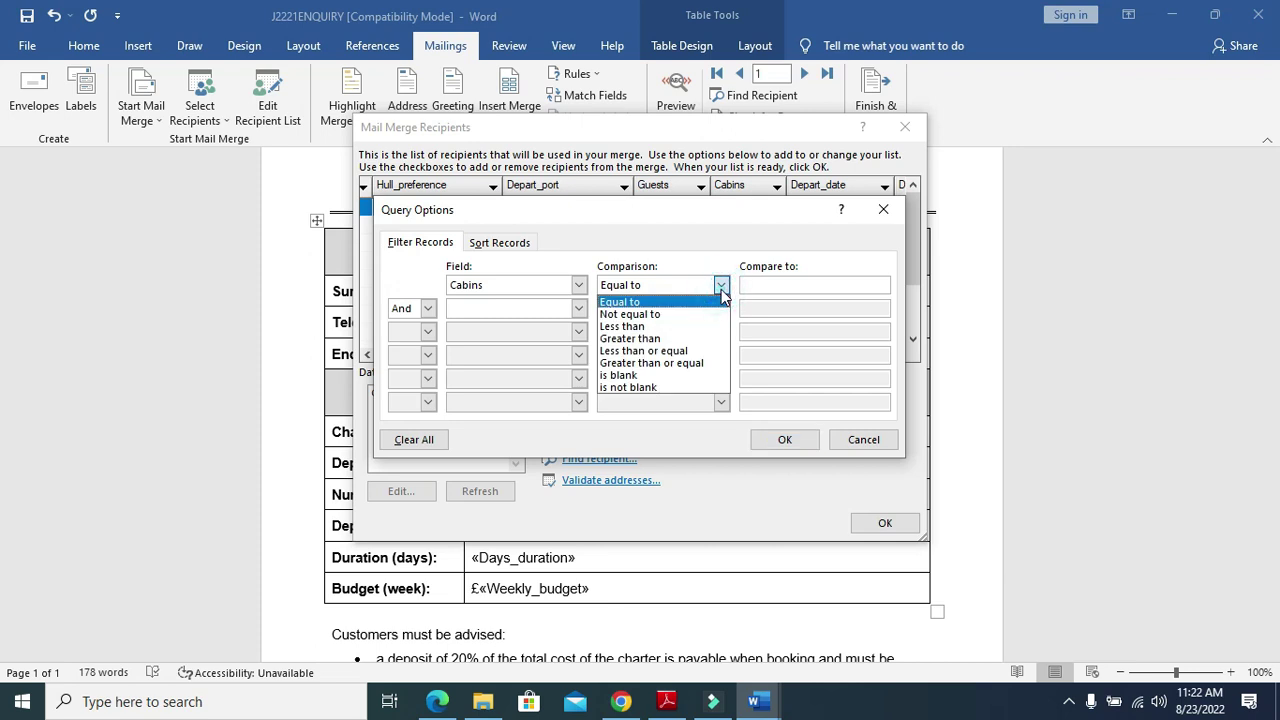
click(690, 363)
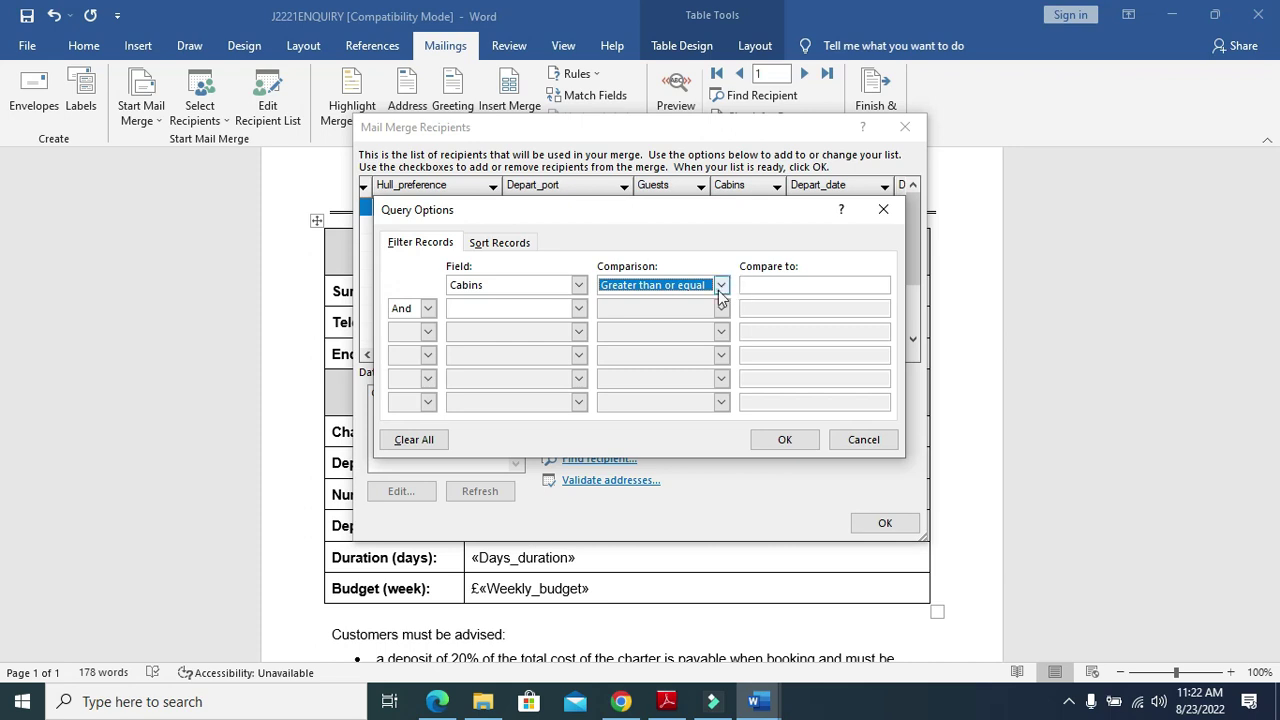
click(720, 286)
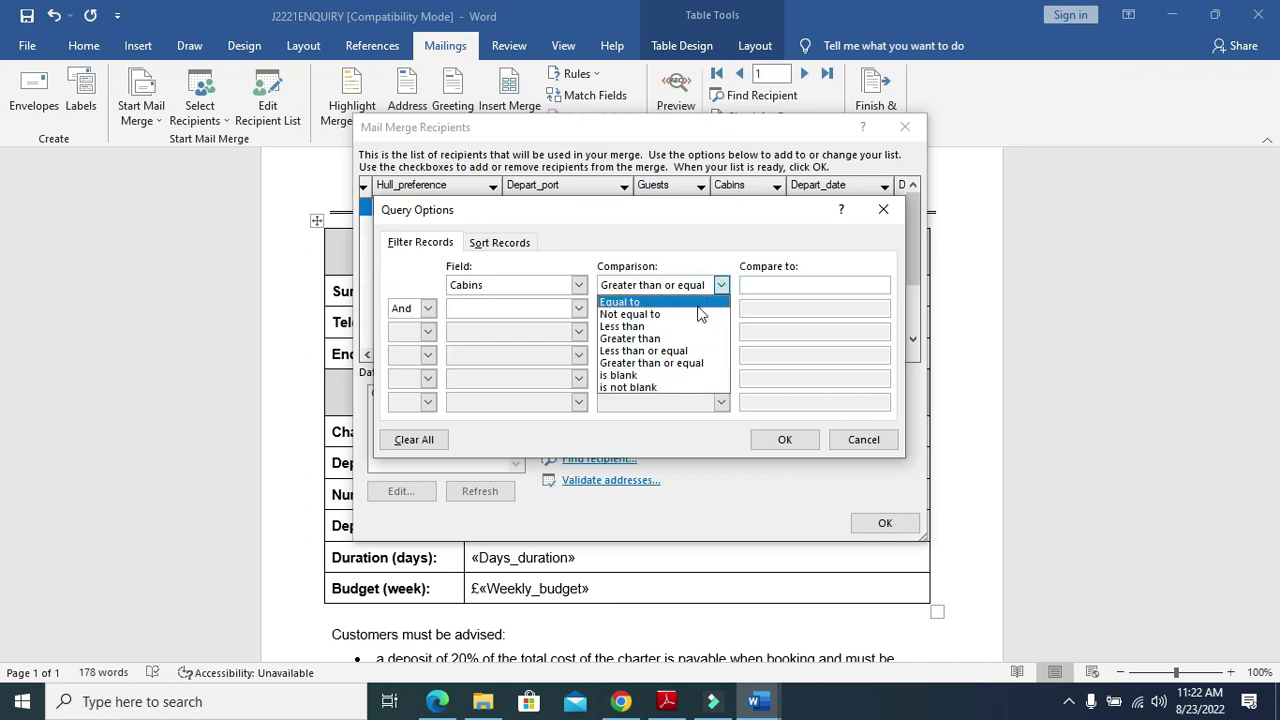
click(695, 302)
click(762, 286)
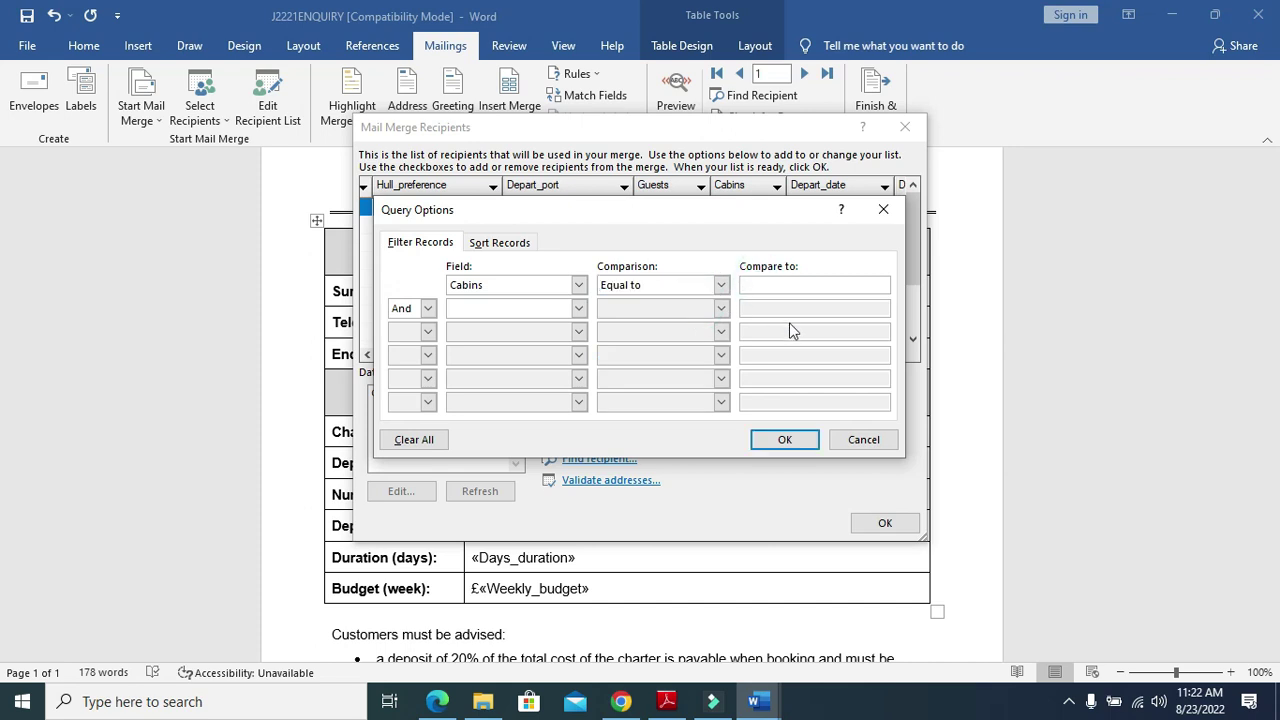
Add a second condition Cabins Equal to 5, apply it, and dismiss the no-records warning
click(530, 308)
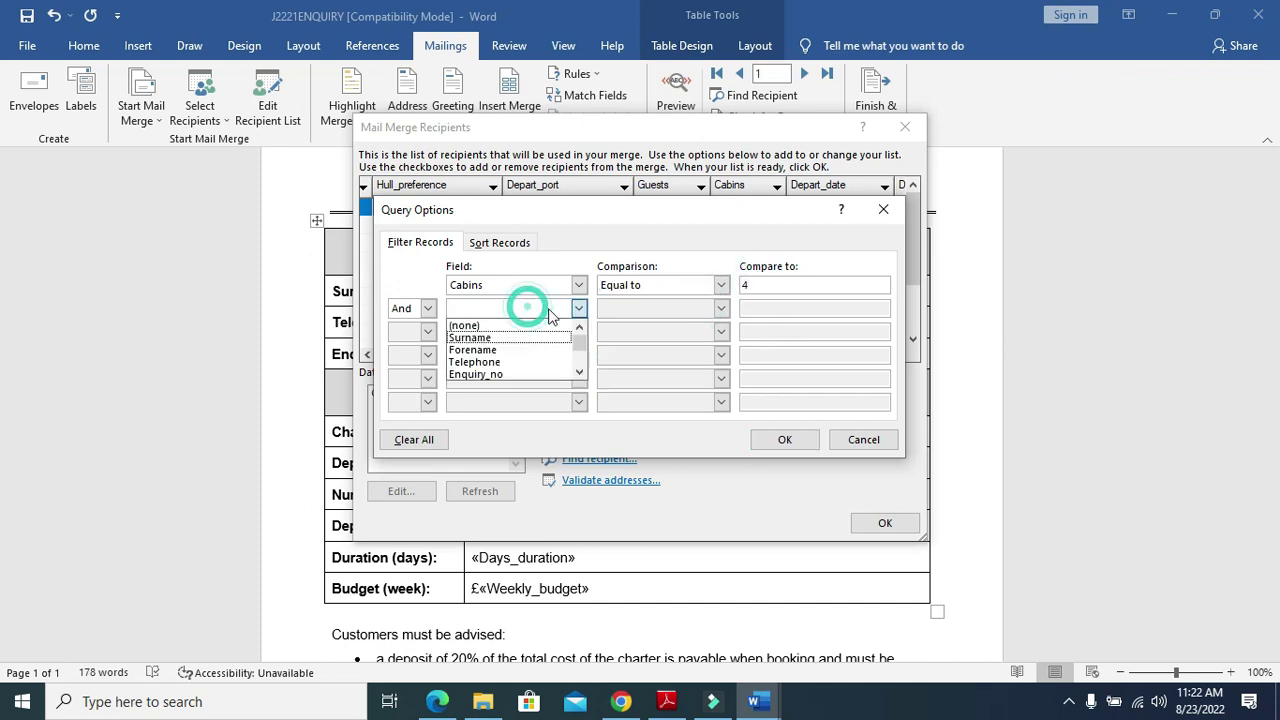
click(579, 373)
click(579, 373)
click(579, 373)
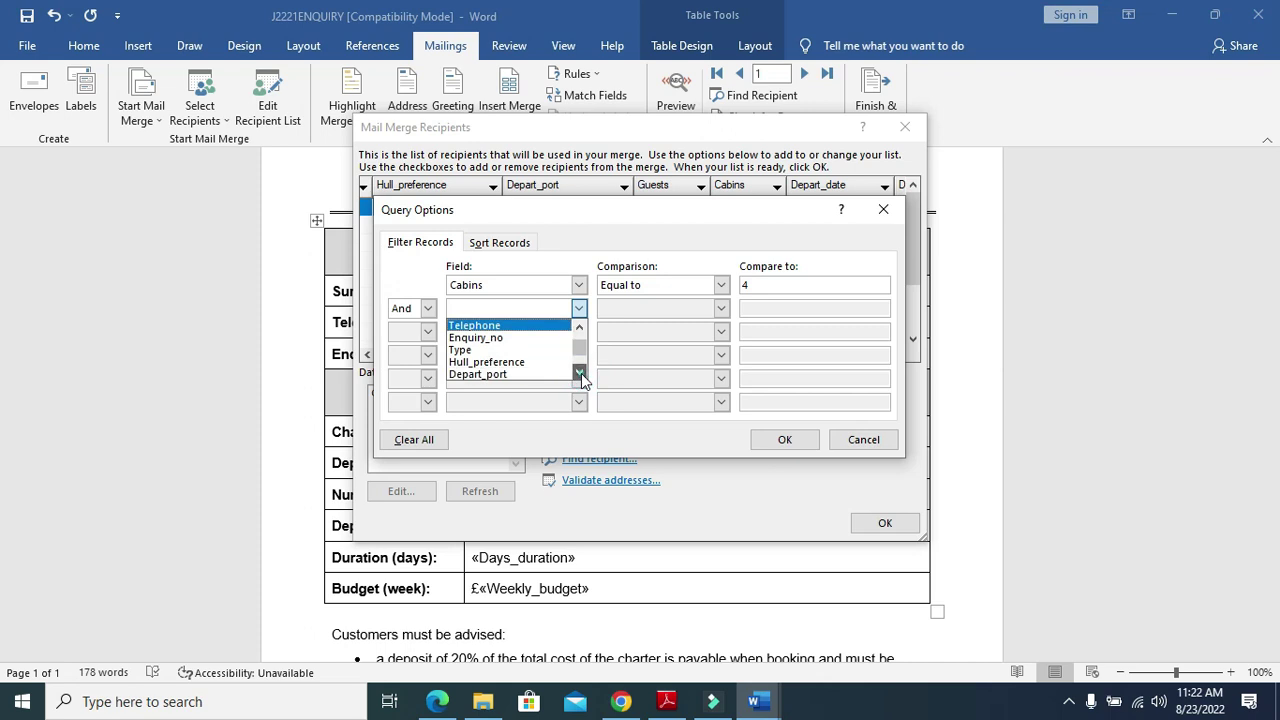
click(579, 373)
click(579, 373)
click(579, 373)
click(579, 373)
click(517, 361)
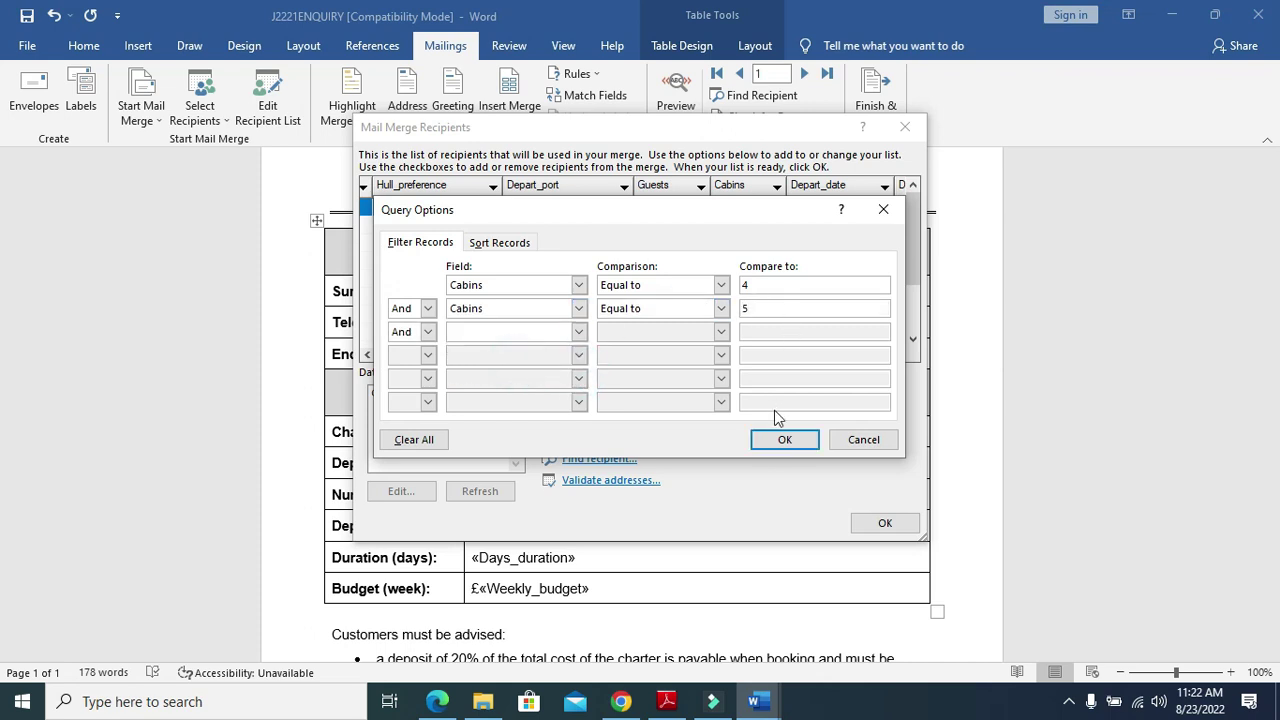
click(785, 440)
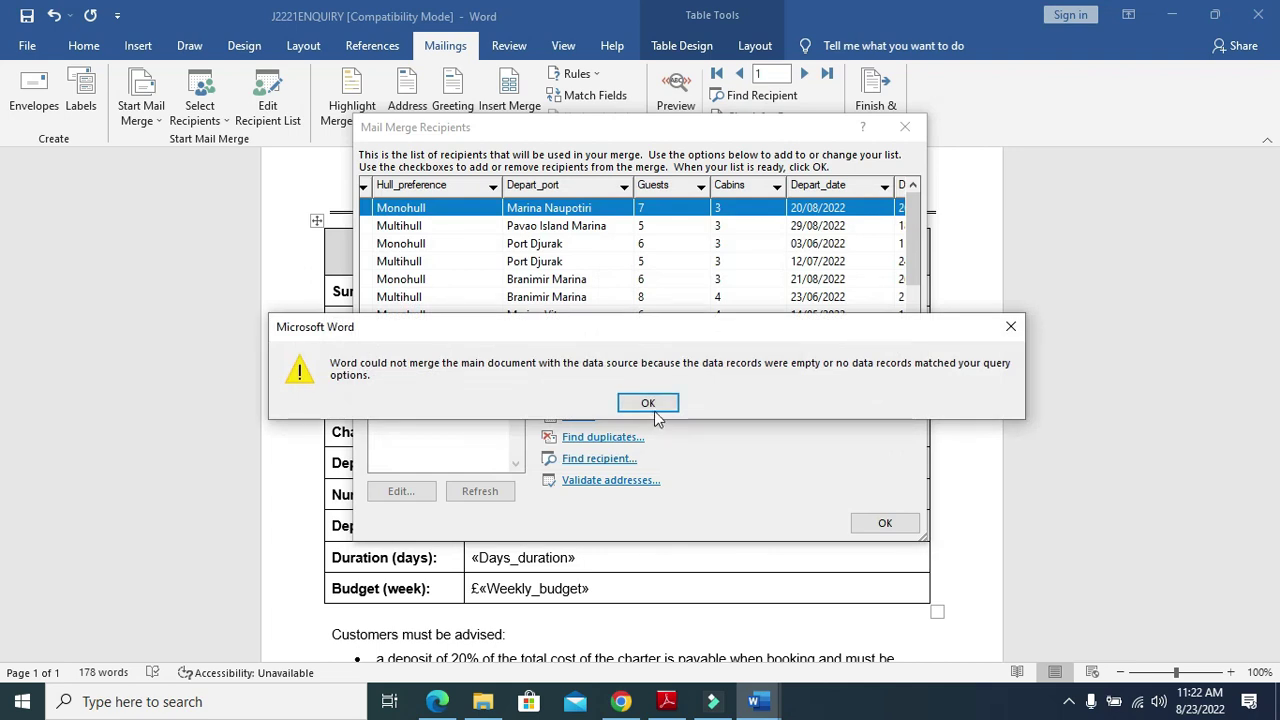
click(650, 405)
drag(665, 356, 710, 374)
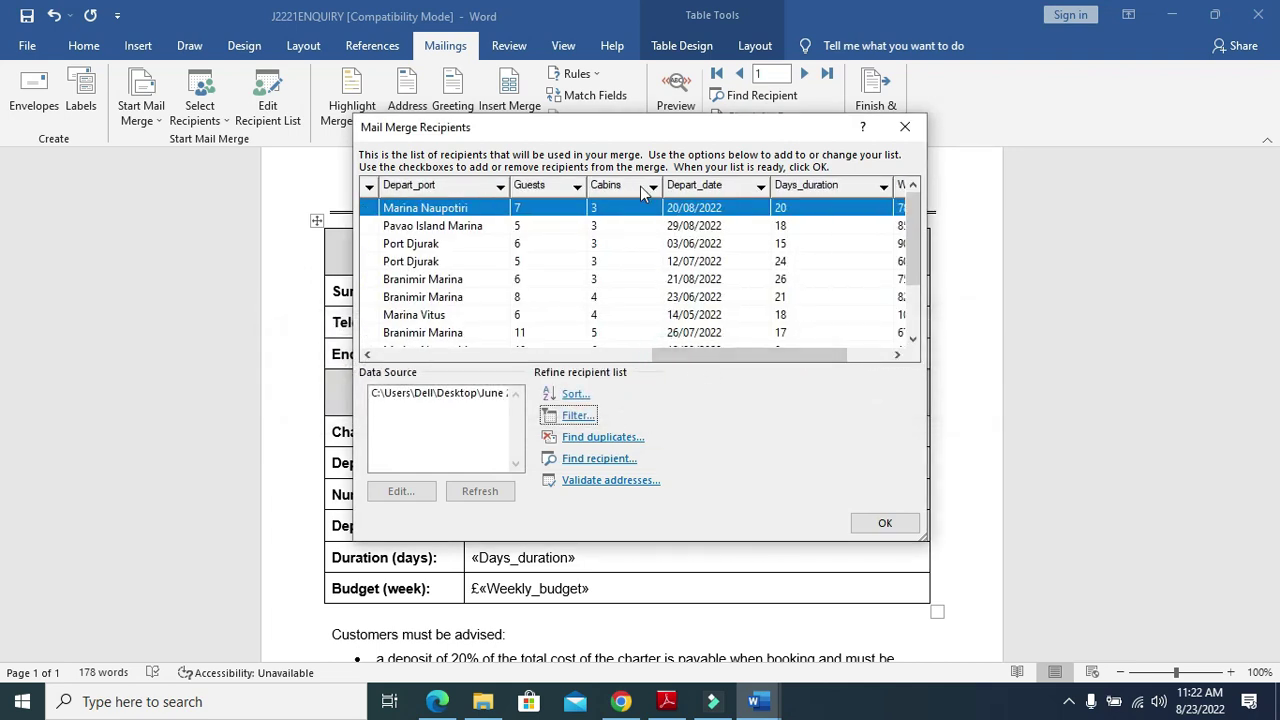
scroll(612, 300, down, 2)
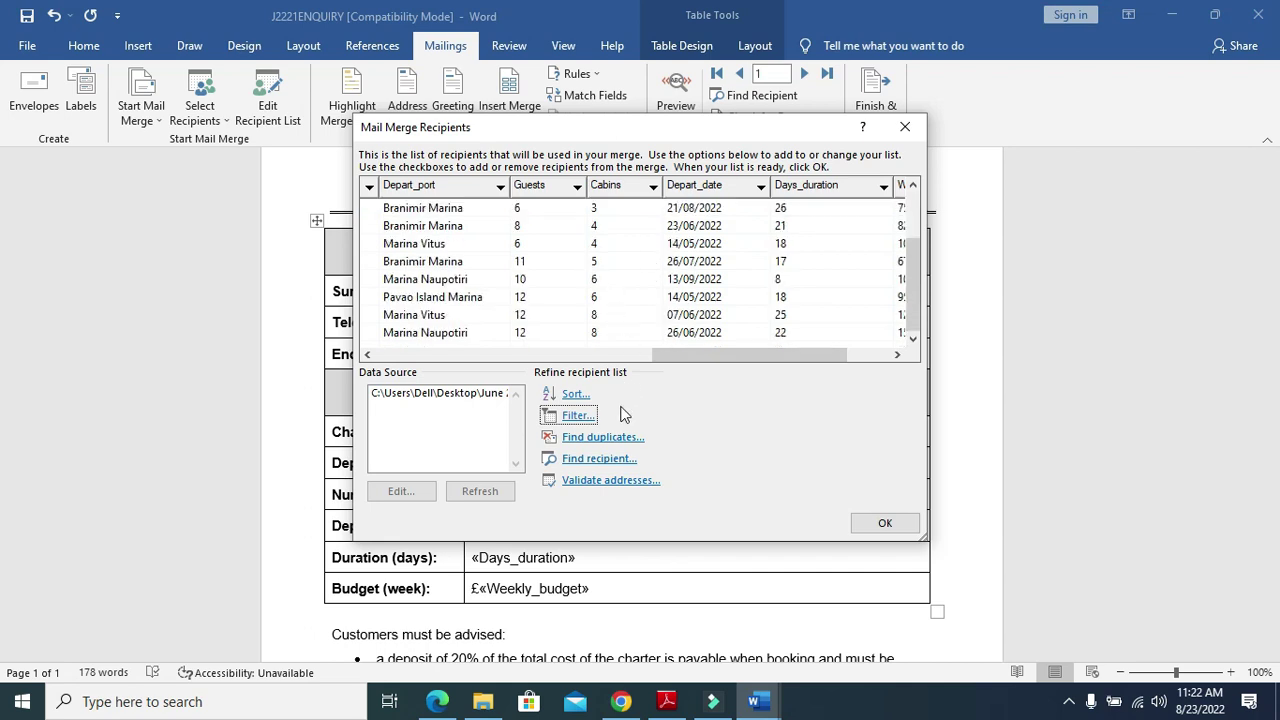
In the recipient filter, set the first condition to Cabins Equal to 4
click(578, 416)
click(580, 285)
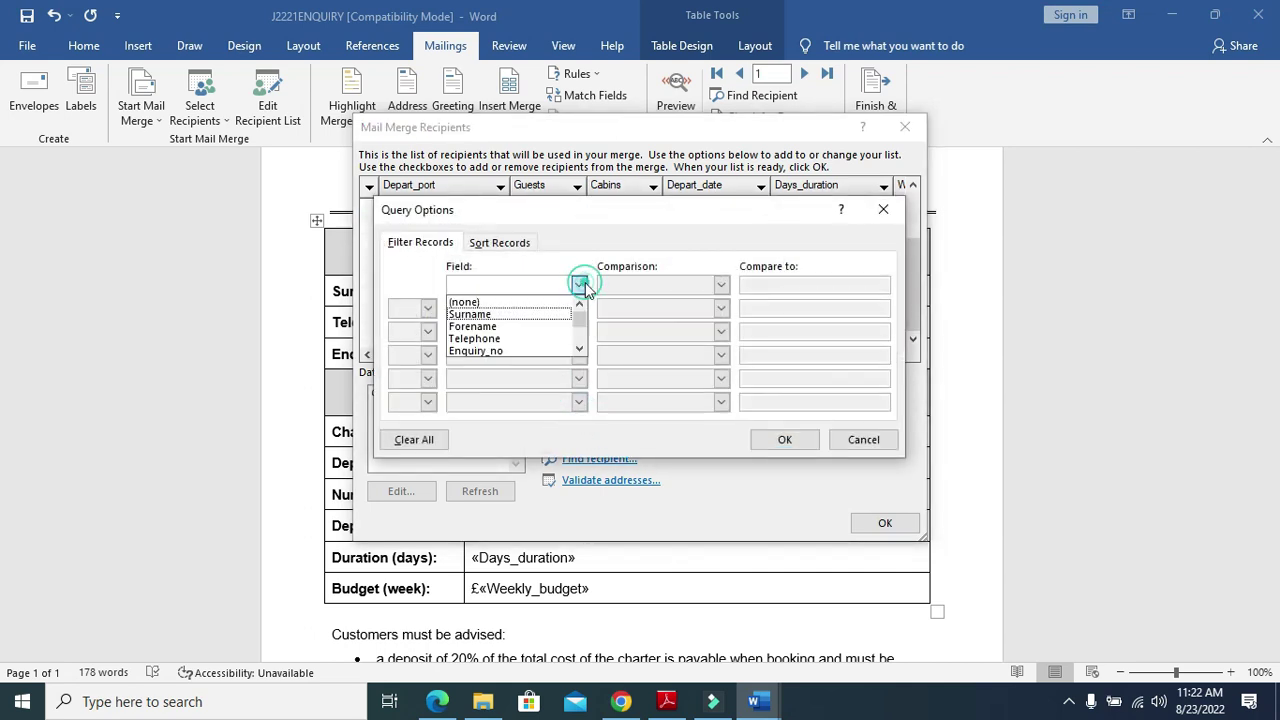
scroll(510, 330, down, 2)
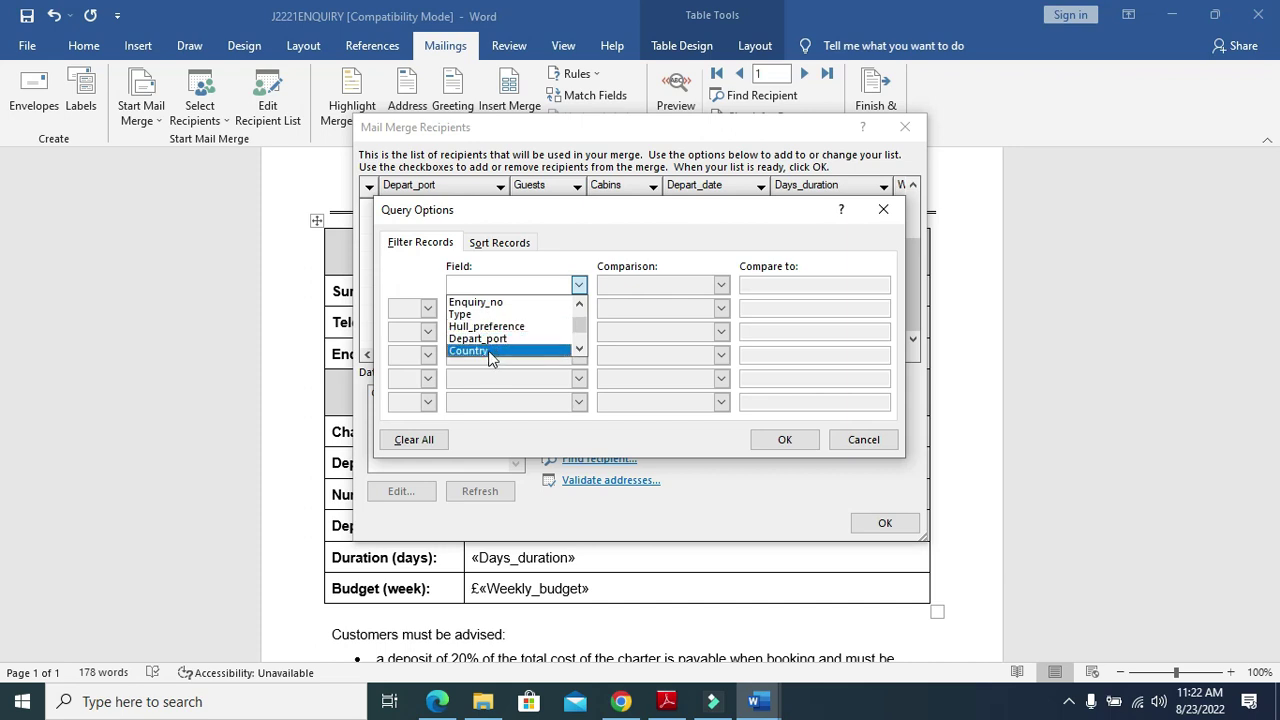
scroll(490, 340, down, 2)
click(495, 338)
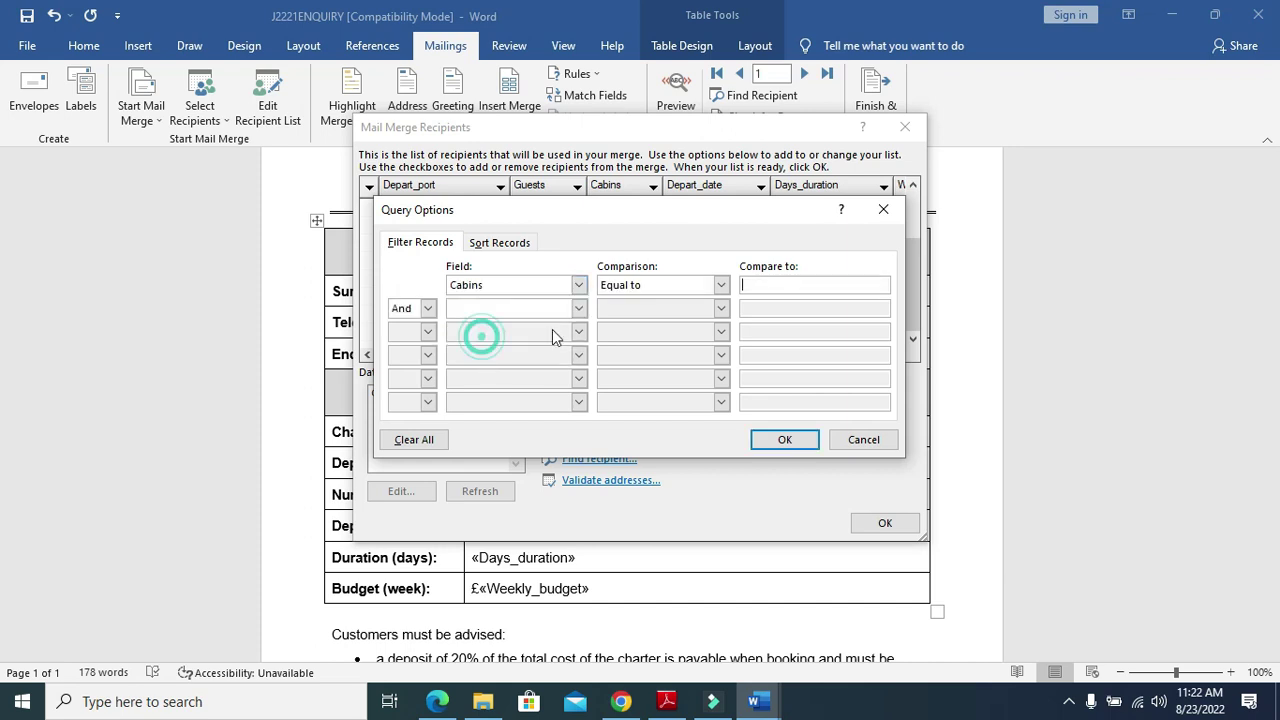
click(721, 286)
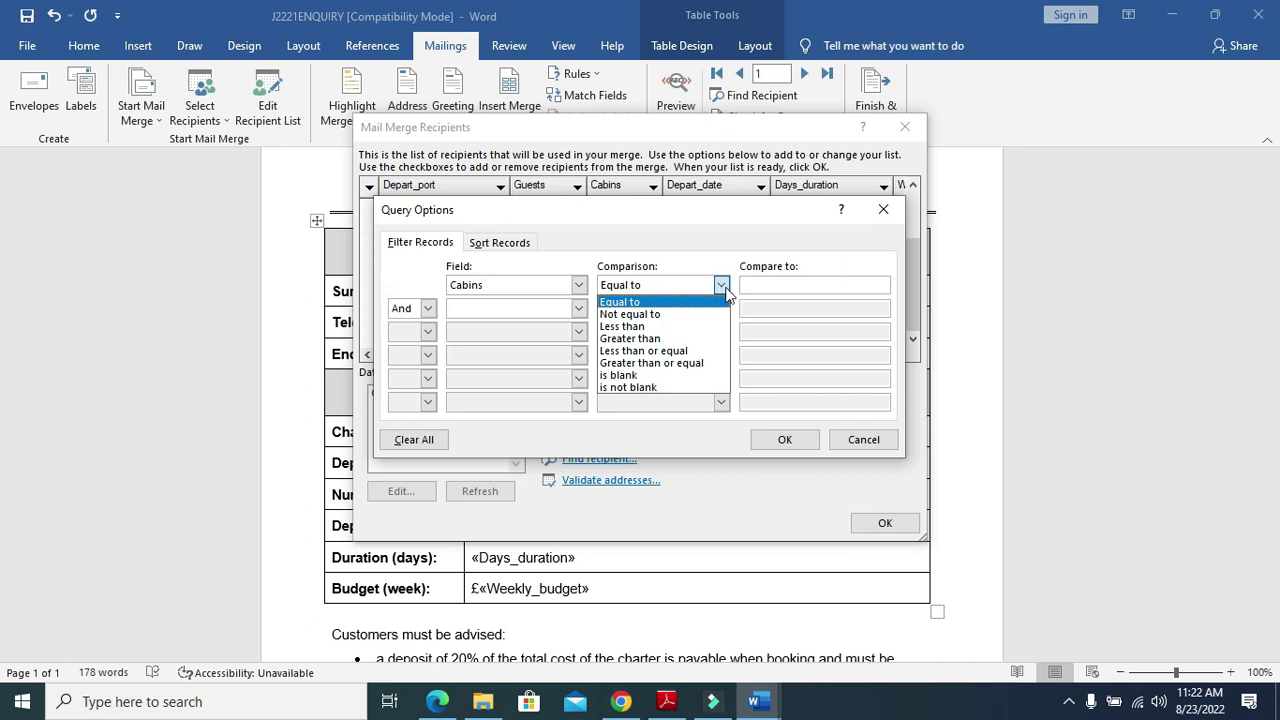
click(665, 302)
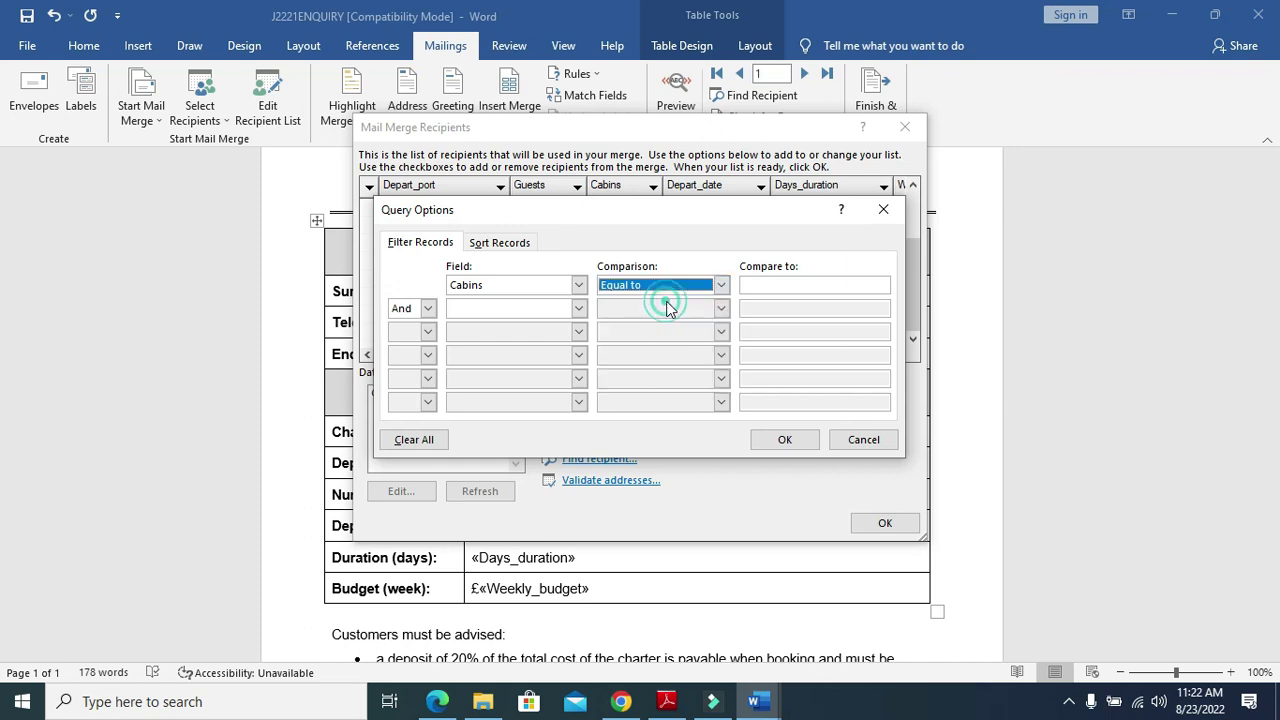
click(747, 287)
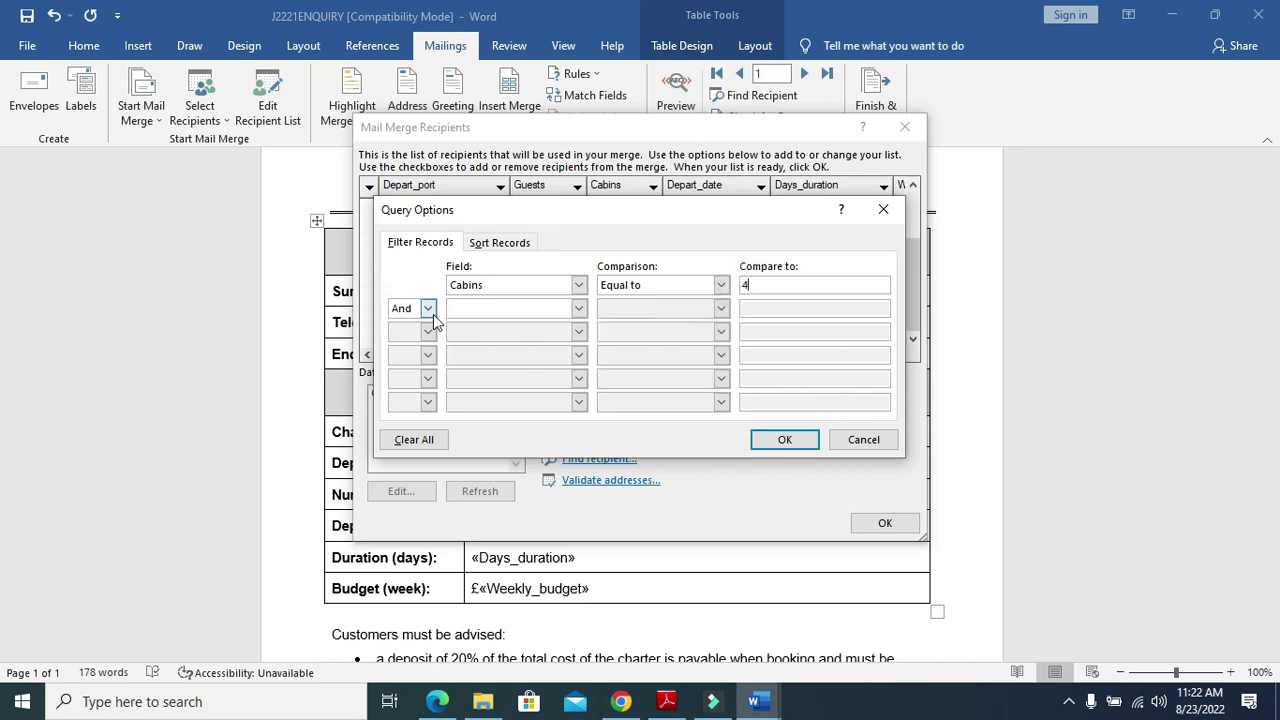
Add an Or condition for Cabins Equal to 5 and apply the filter
click(579, 309)
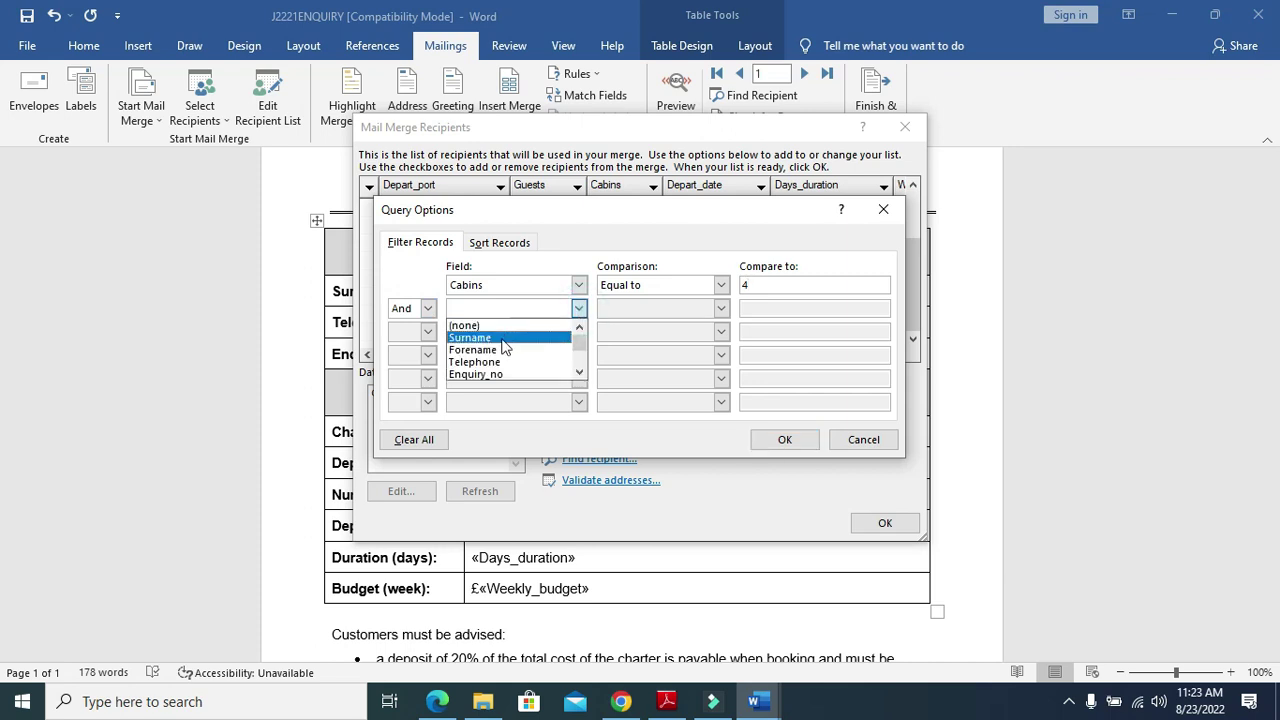
scroll(495, 350, down, 3)
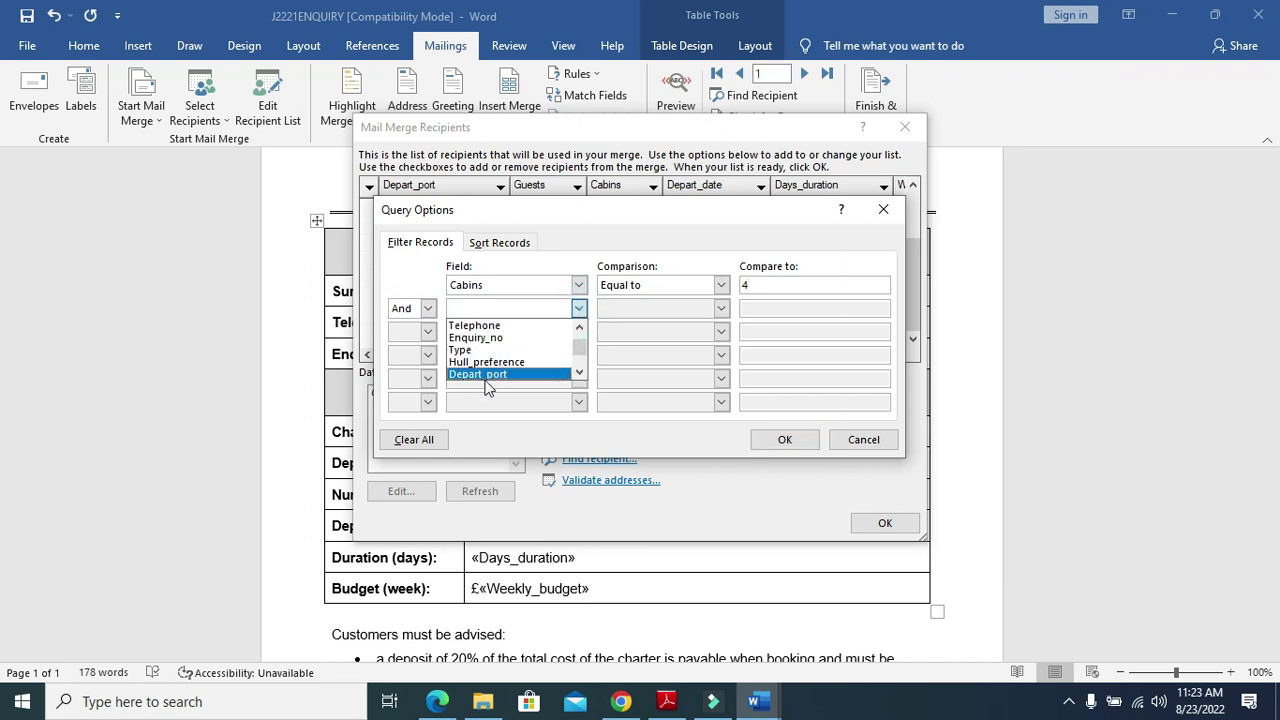
scroll(490, 375, down, 4)
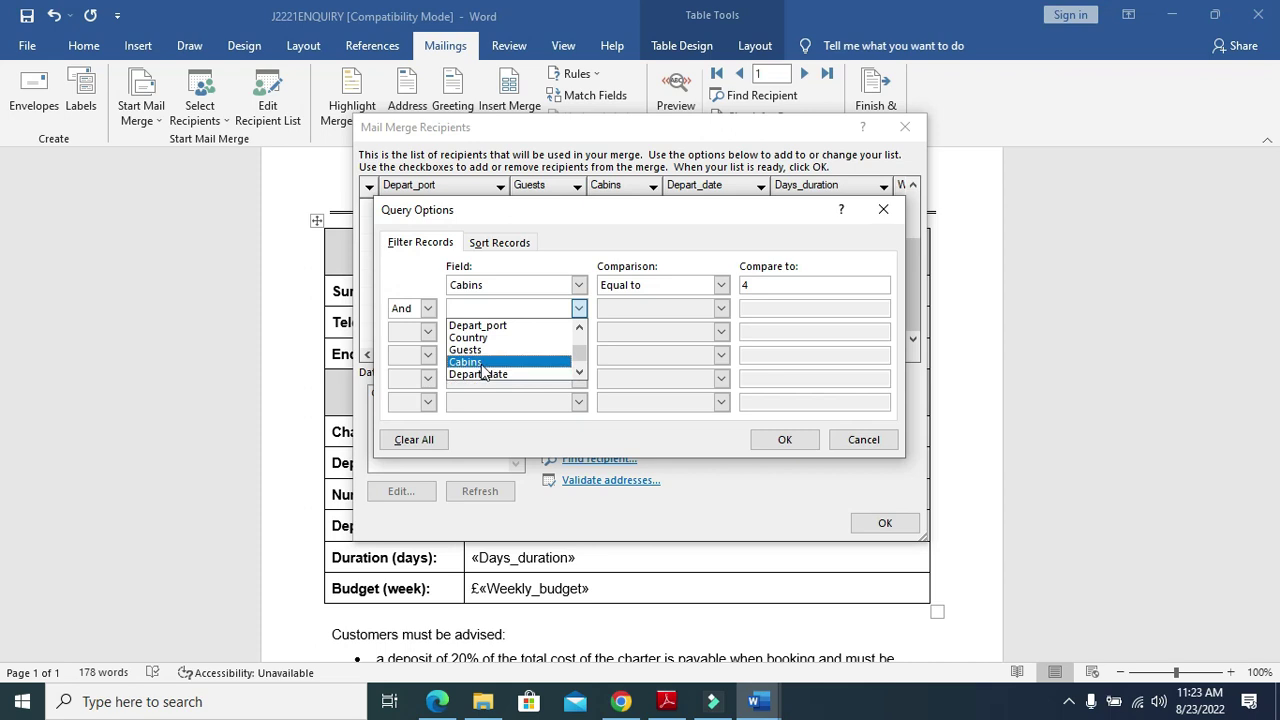
click(468, 362)
click(427, 309)
click(410, 339)
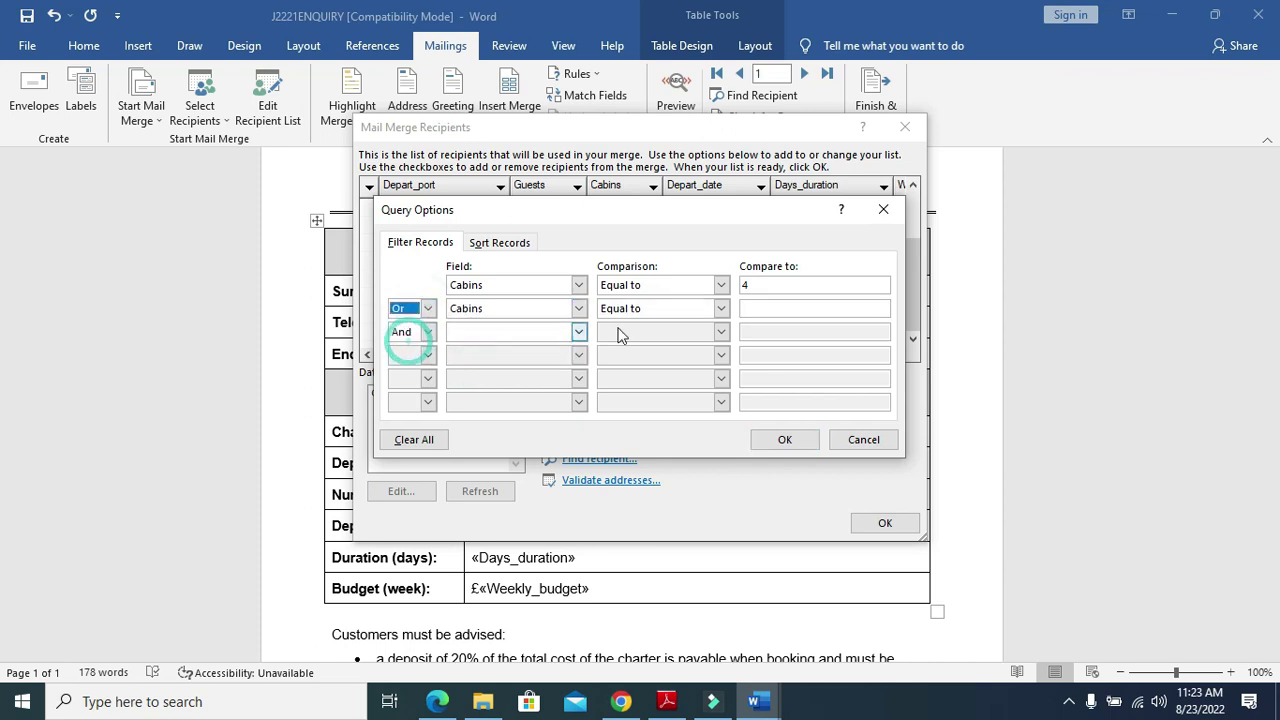
click(767, 305)
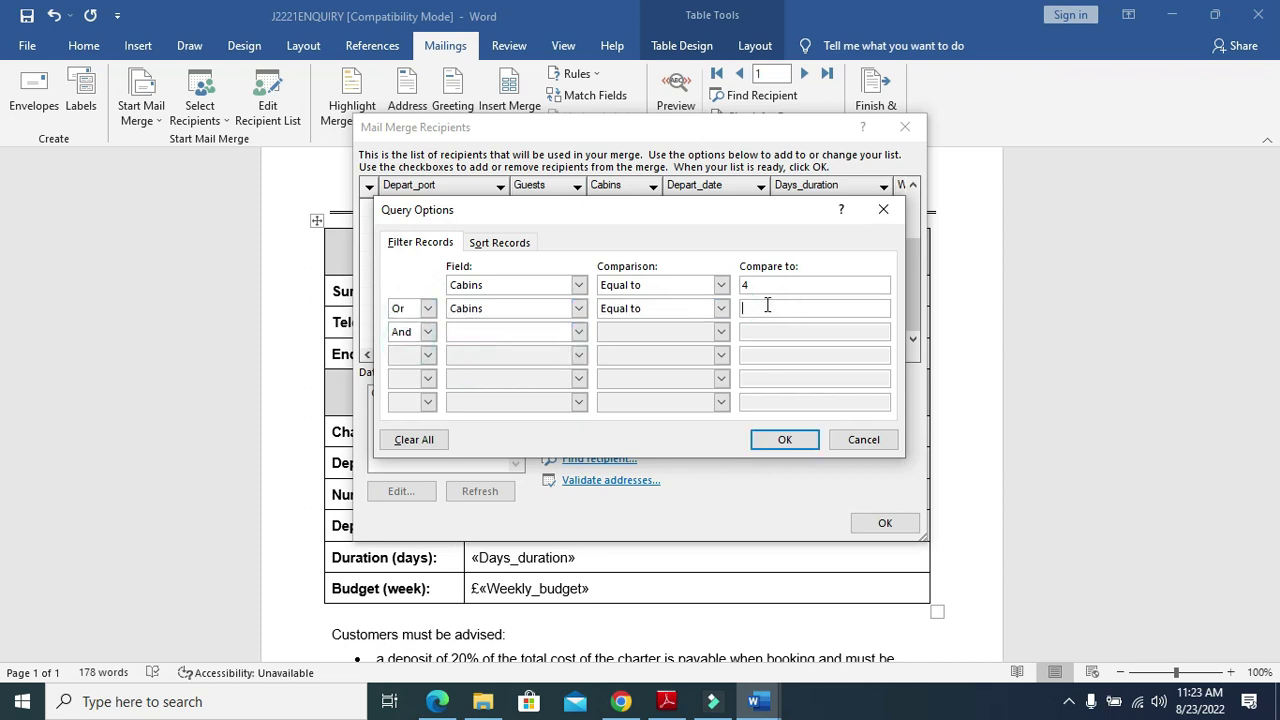
click(427, 332)
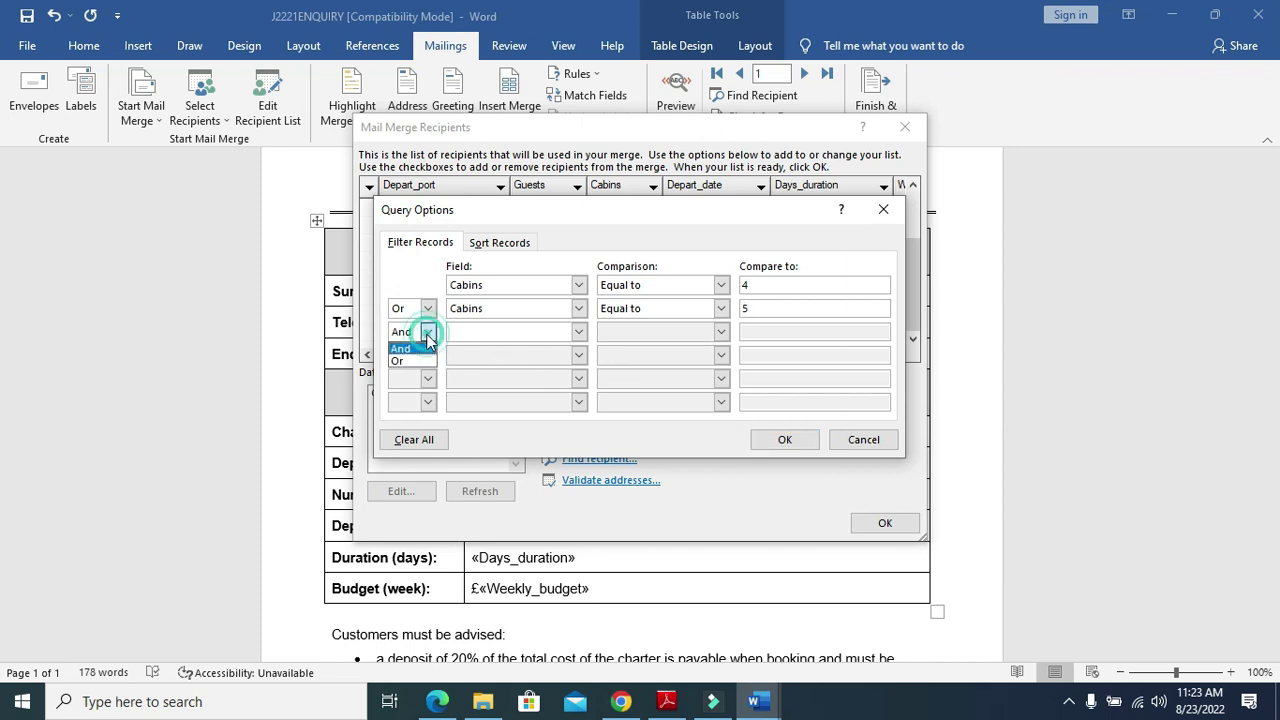
click(408, 363)
click(785, 439)
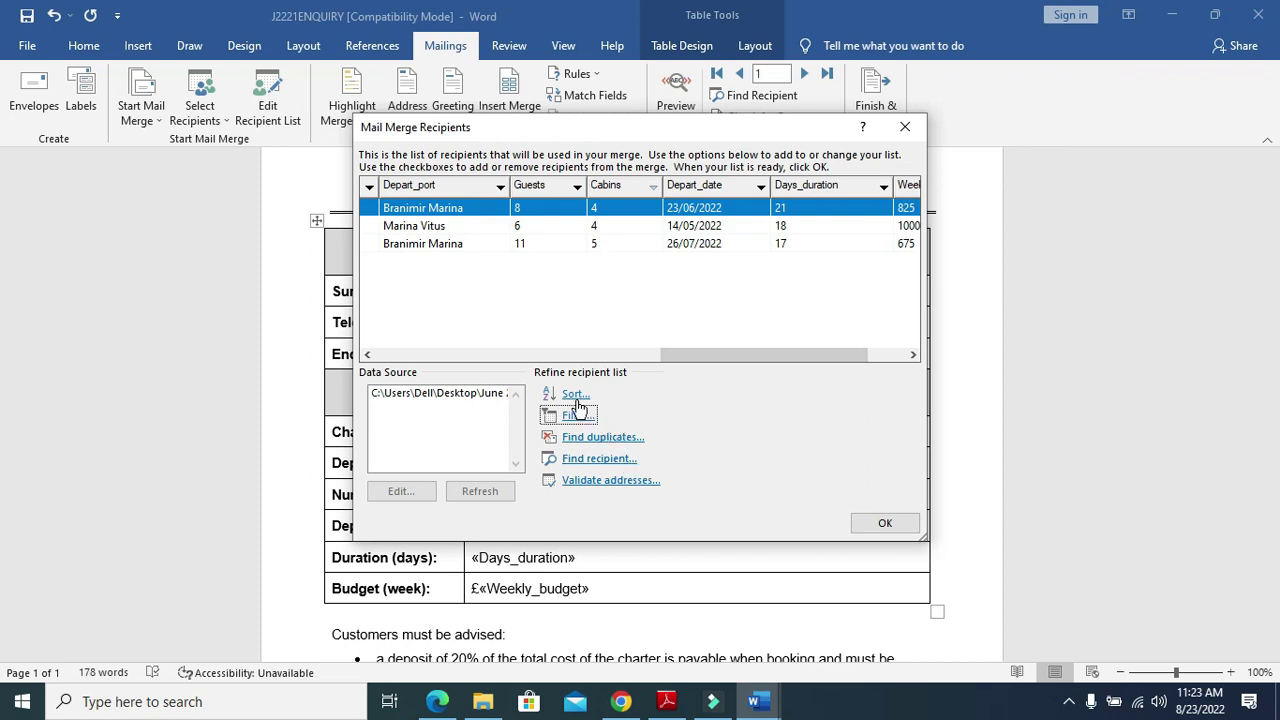
Recheck the Cabins 4 Or 5 filter criteria and close them, keeping the filter
click(576, 425)
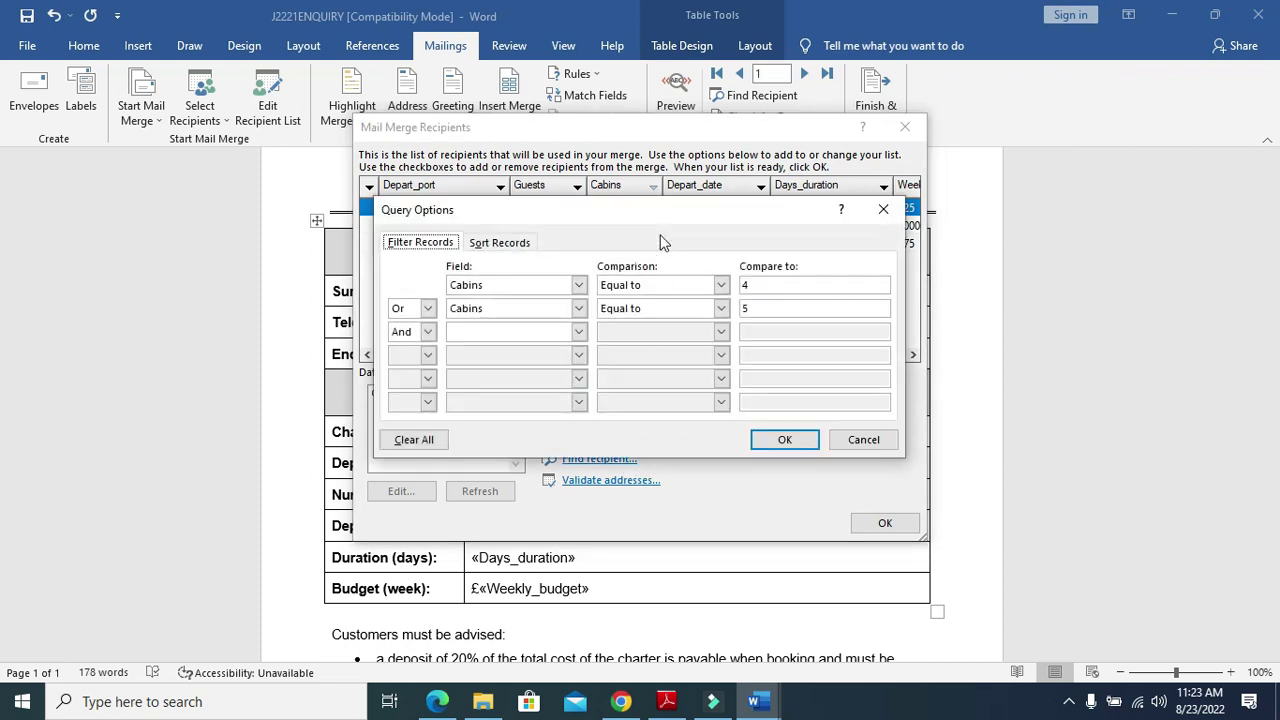
drag(656, 213, 647, 306)
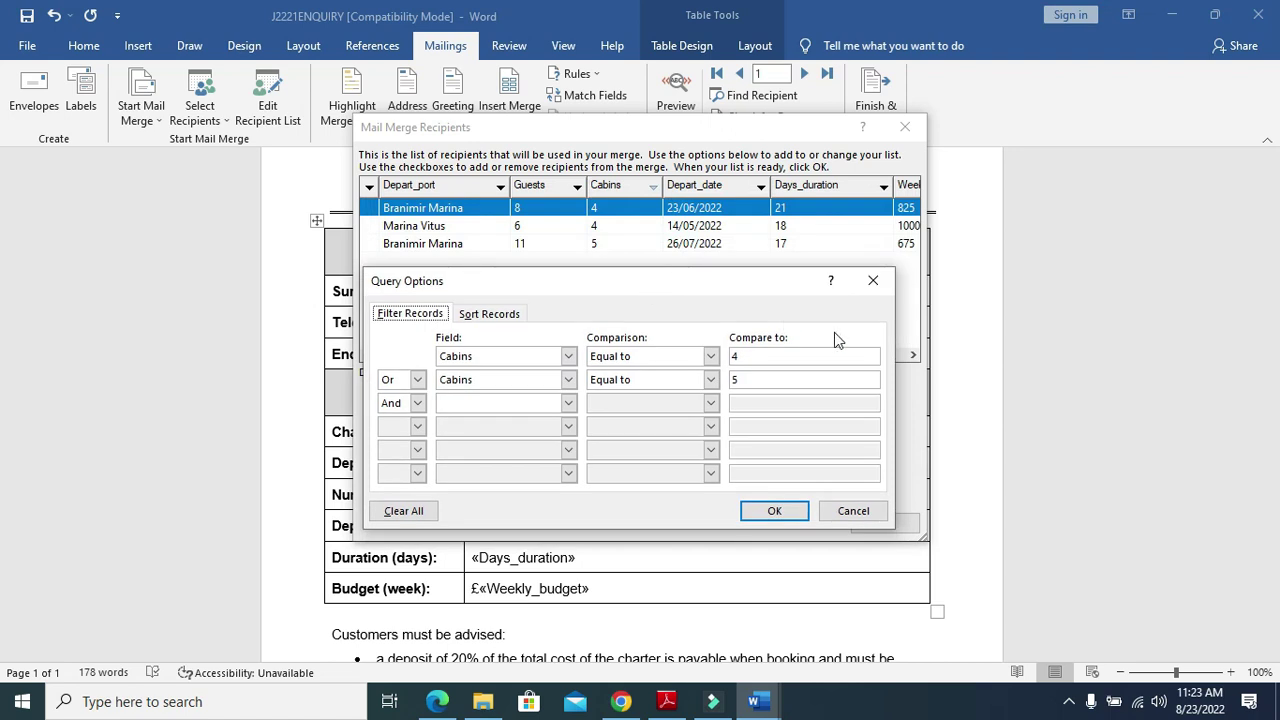
click(798, 511)
Highlight 'automated selection method' in the question paper, then return to the recipient list
click(667, 701)
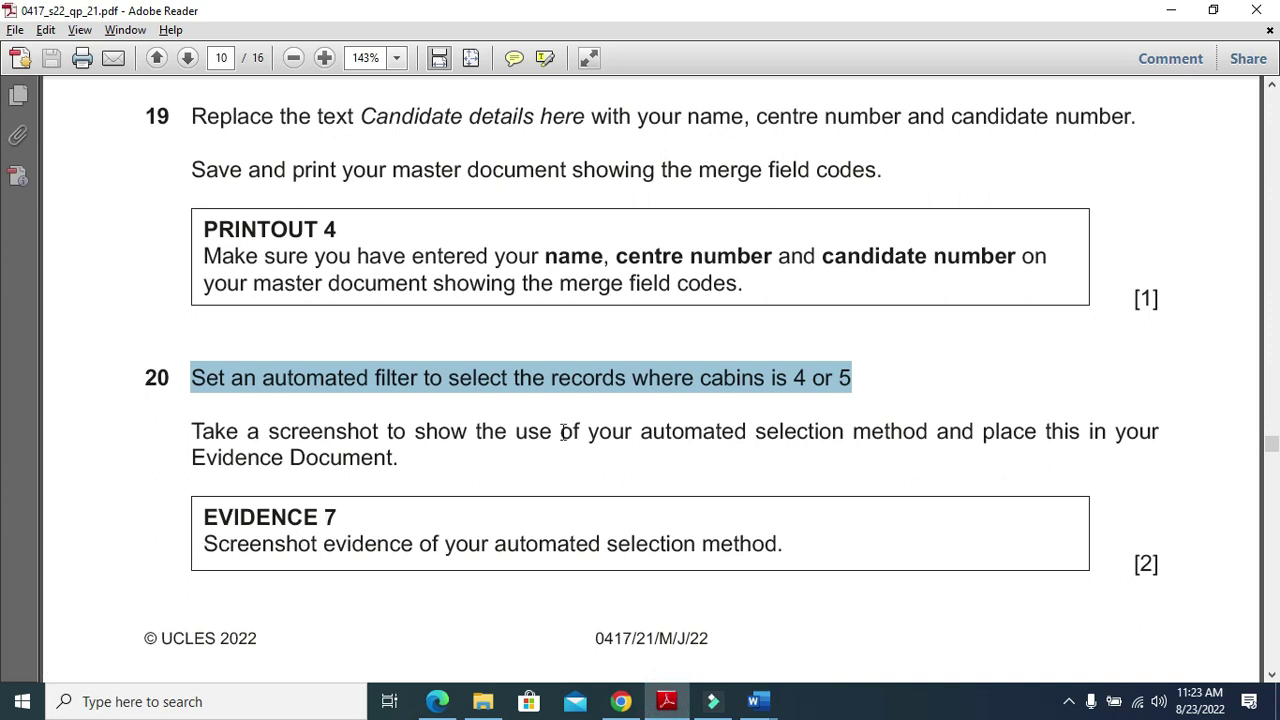
drag(633, 440, 916, 443)
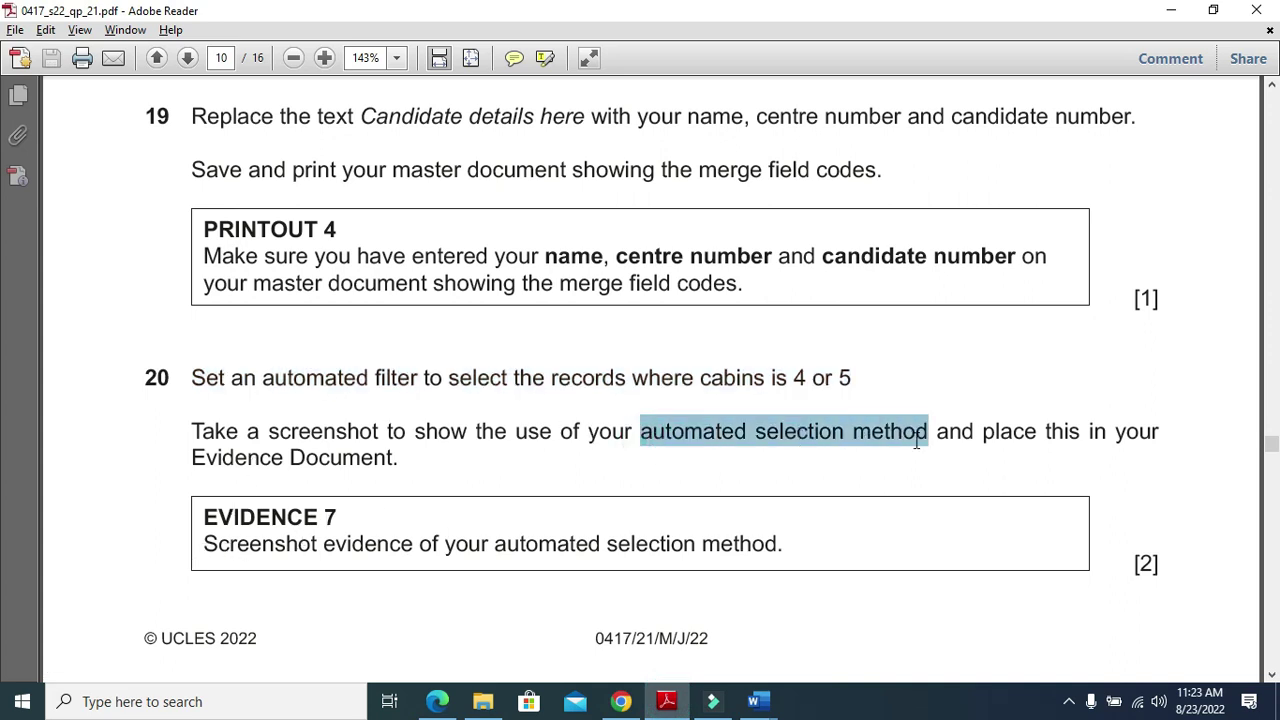
mouse_move(770, 690)
click(705, 640)
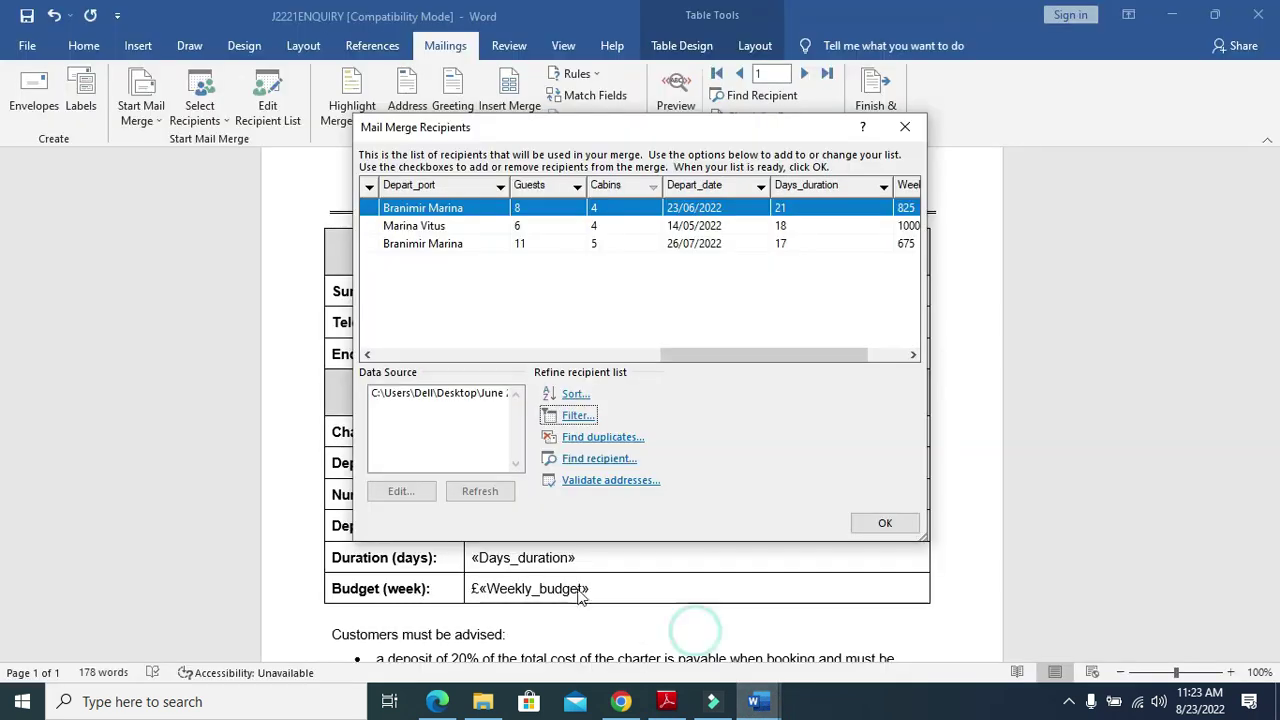
Close the recipient list and paste the filter screenshot under Step 20 in J2221EVIDENCE0297
click(885, 523)
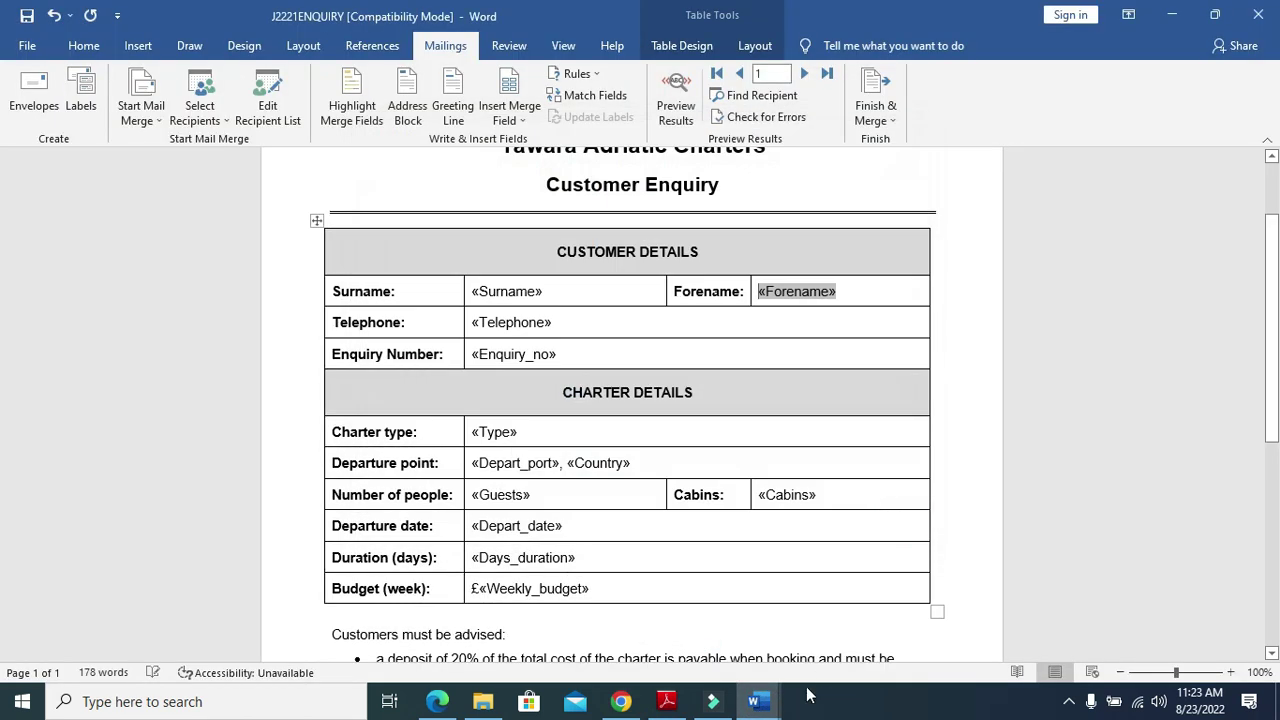
mouse_move(757, 700)
click(718, 645)
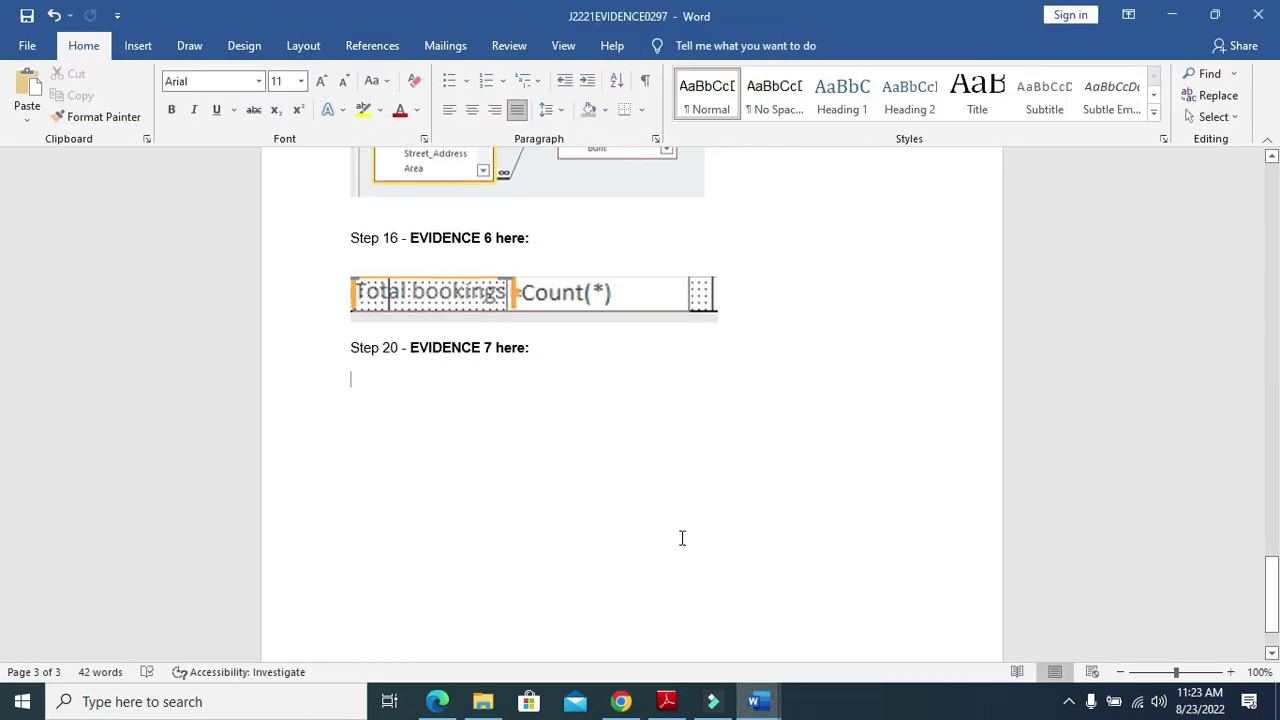
key(ctrl+v)
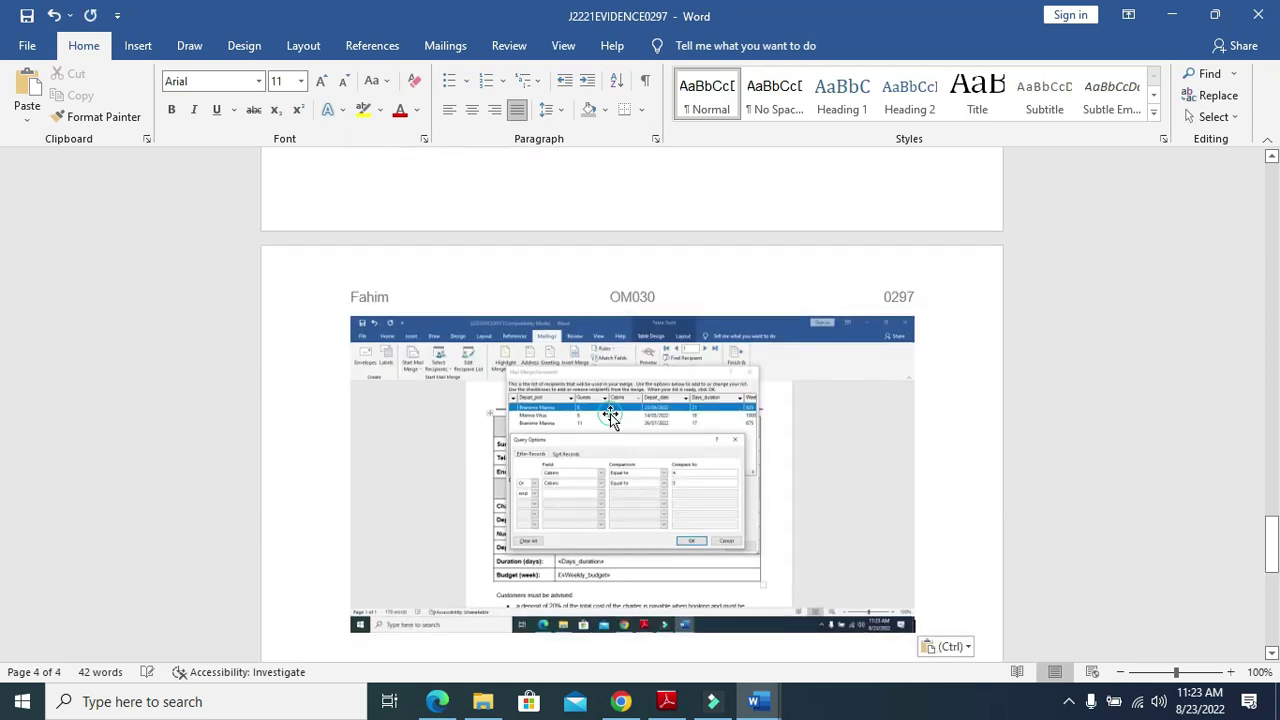
Crop the pasted screenshot down to the filter dialogs
click(611, 406)
click(674, 45)
click(1140, 100)
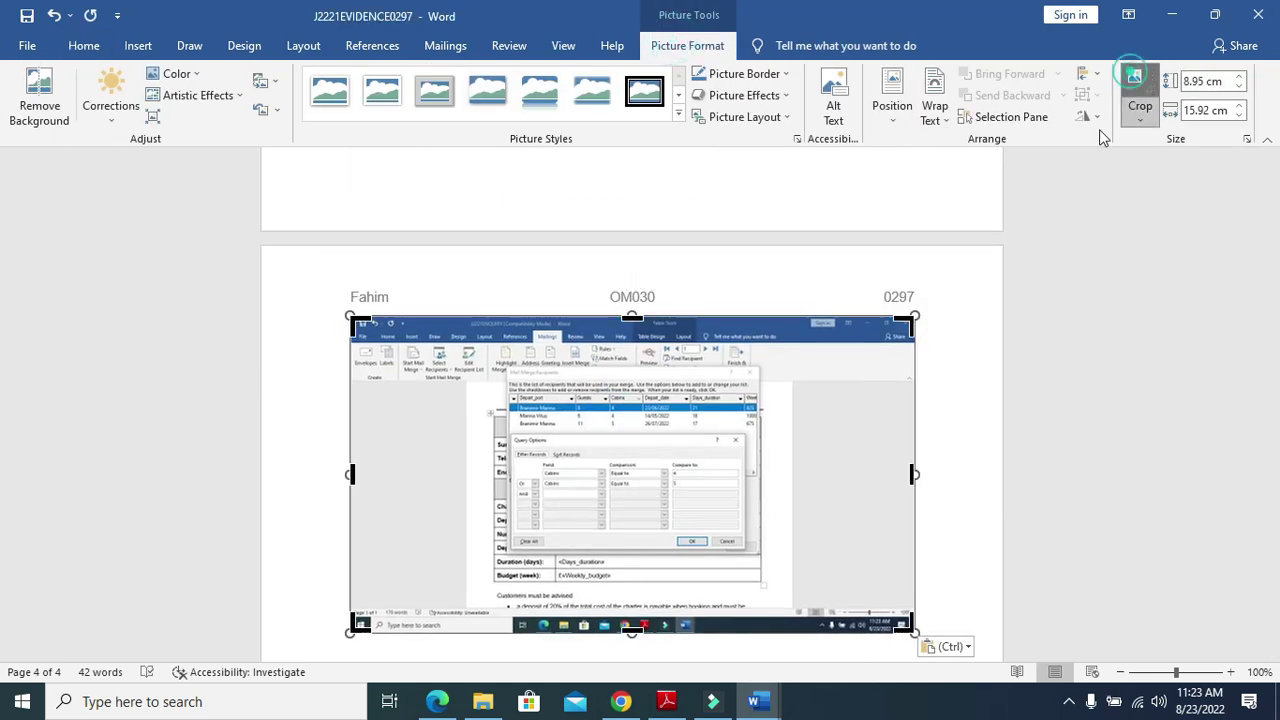
mouse_move(908, 628)
mouse_down()
mouse_move(771, 580)
mouse_move(762, 557)
mouse_up()
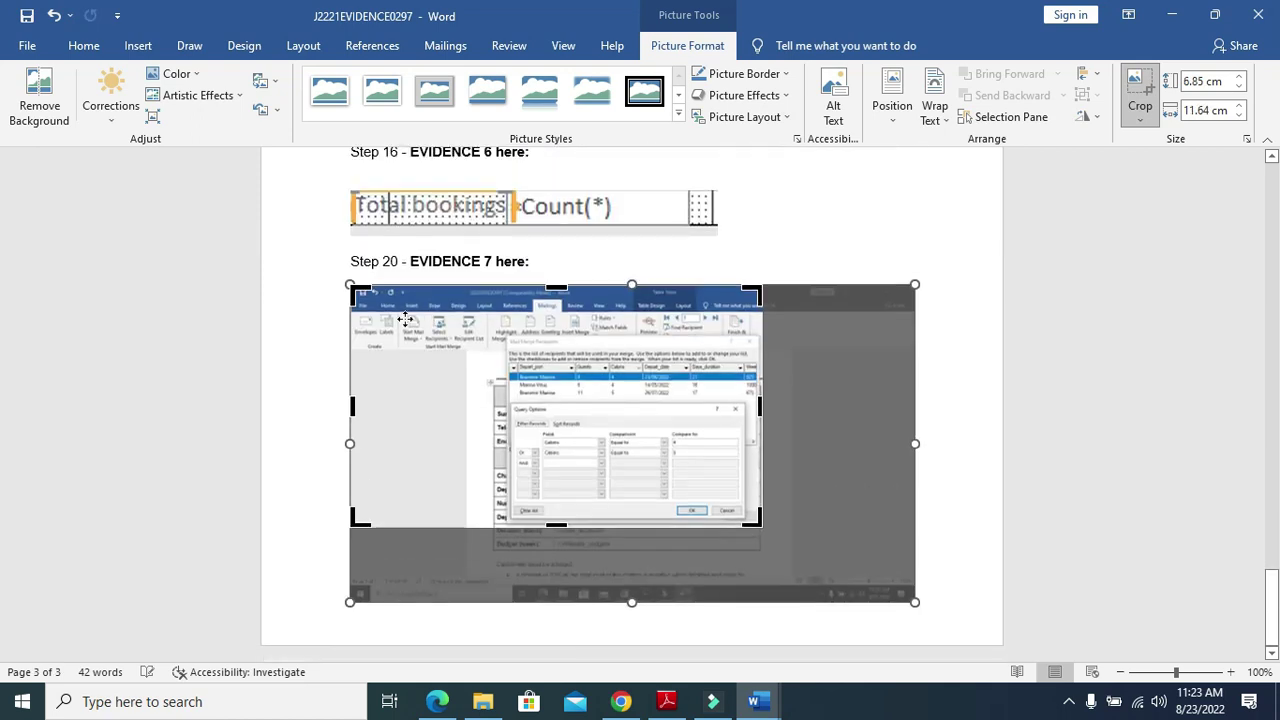
drag(358, 292, 504, 332)
click(900, 308)
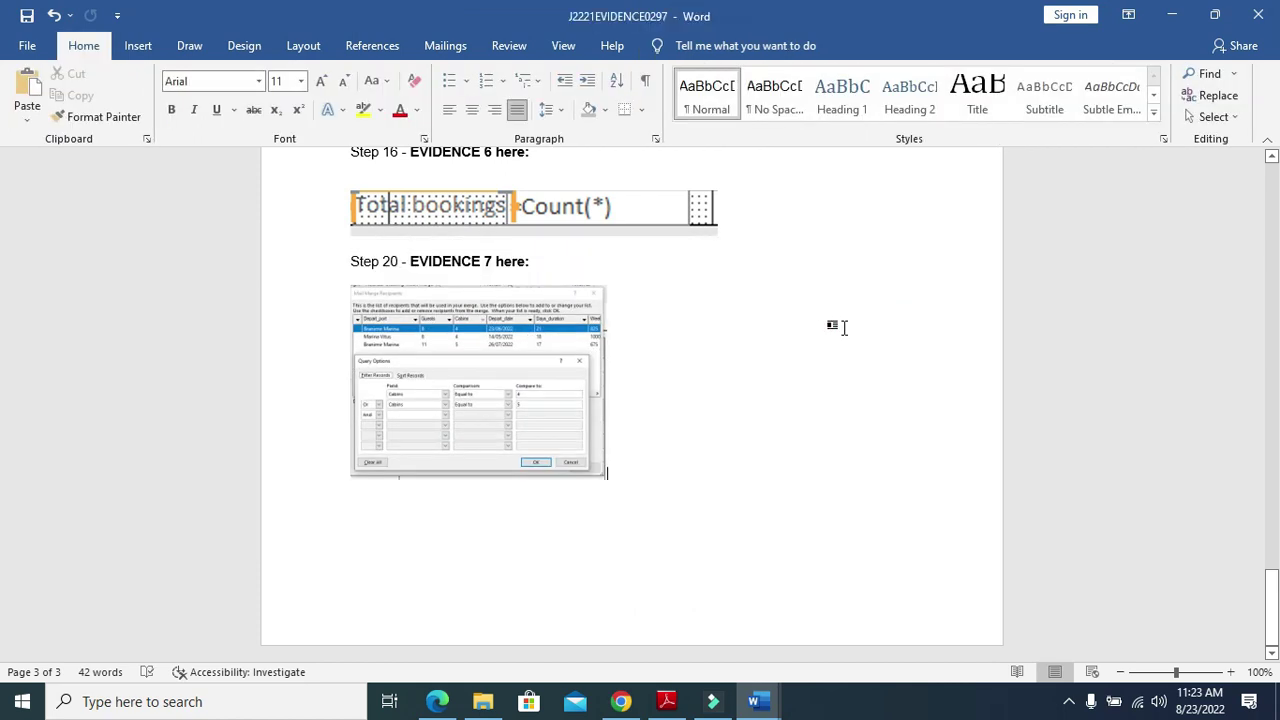
Resize the cropped screenshot to about 9.34 x 12.3 cm
click(510, 390)
drag(607, 481, 786, 520)
scroll(946, 446, down, 7)
scroll(946, 443, down, 3)
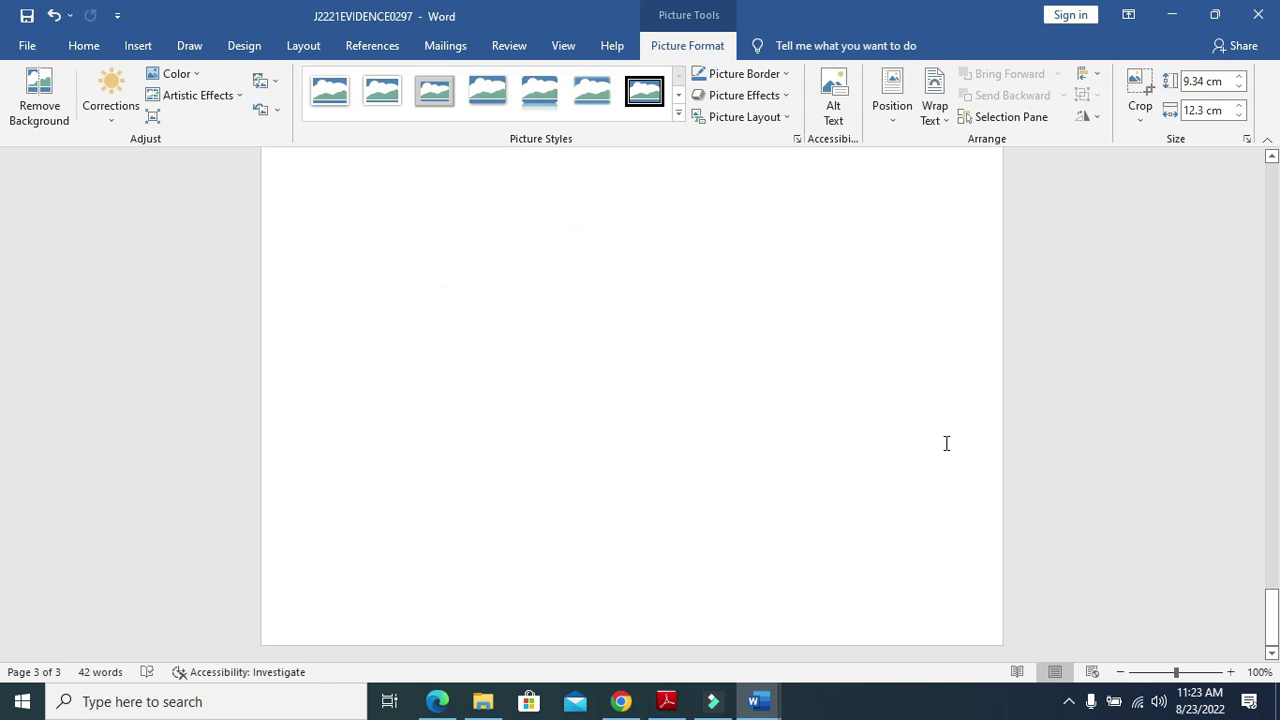
Read question 21 on page 11 of the PDF, then bring back the J2221ENQUIRY document
click(667, 701)
scroll(623, 525, down, 3)
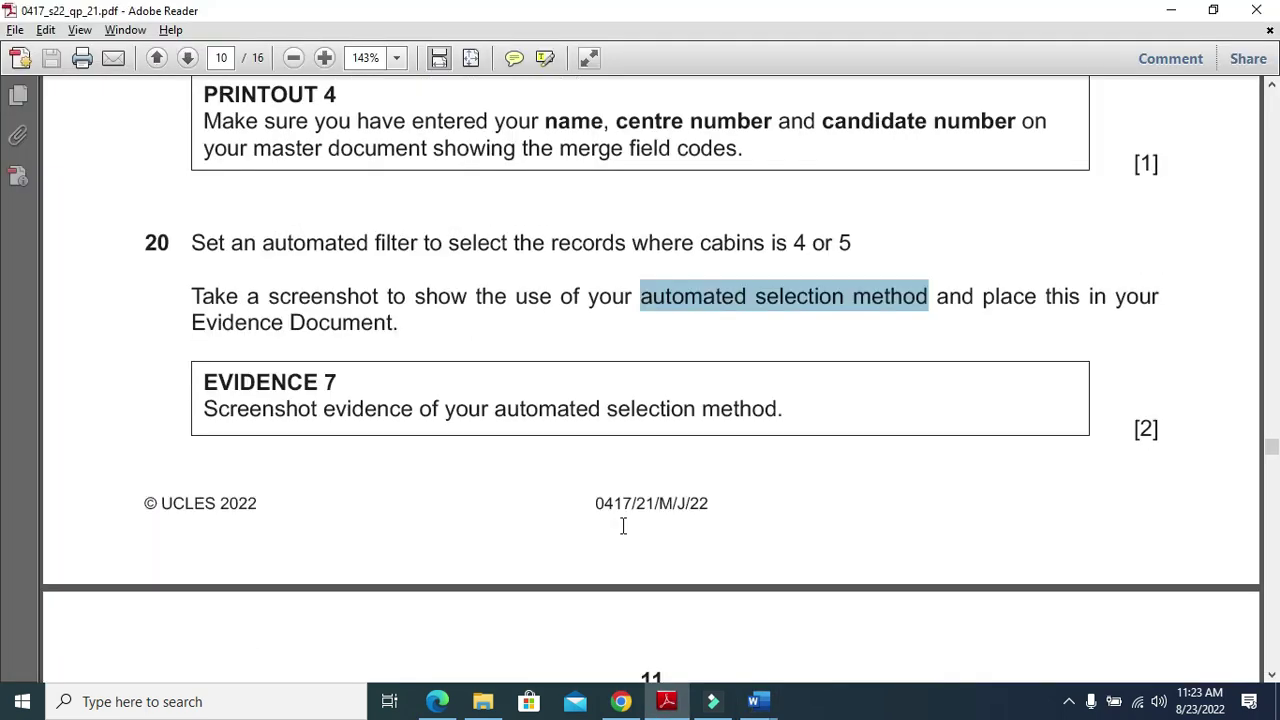
scroll(611, 523, down, 6)
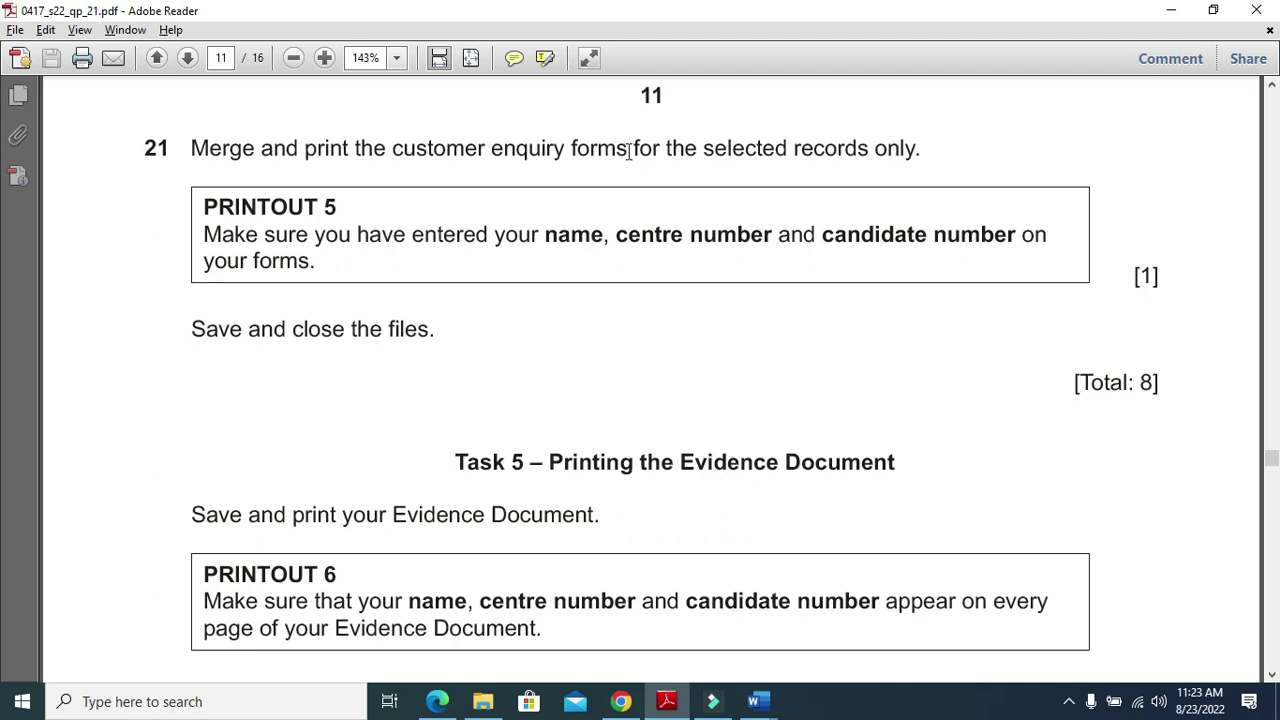
click(754, 701)
Merge all three filtered records into a new Letters1 document and scroll through its pages
click(836, 625)
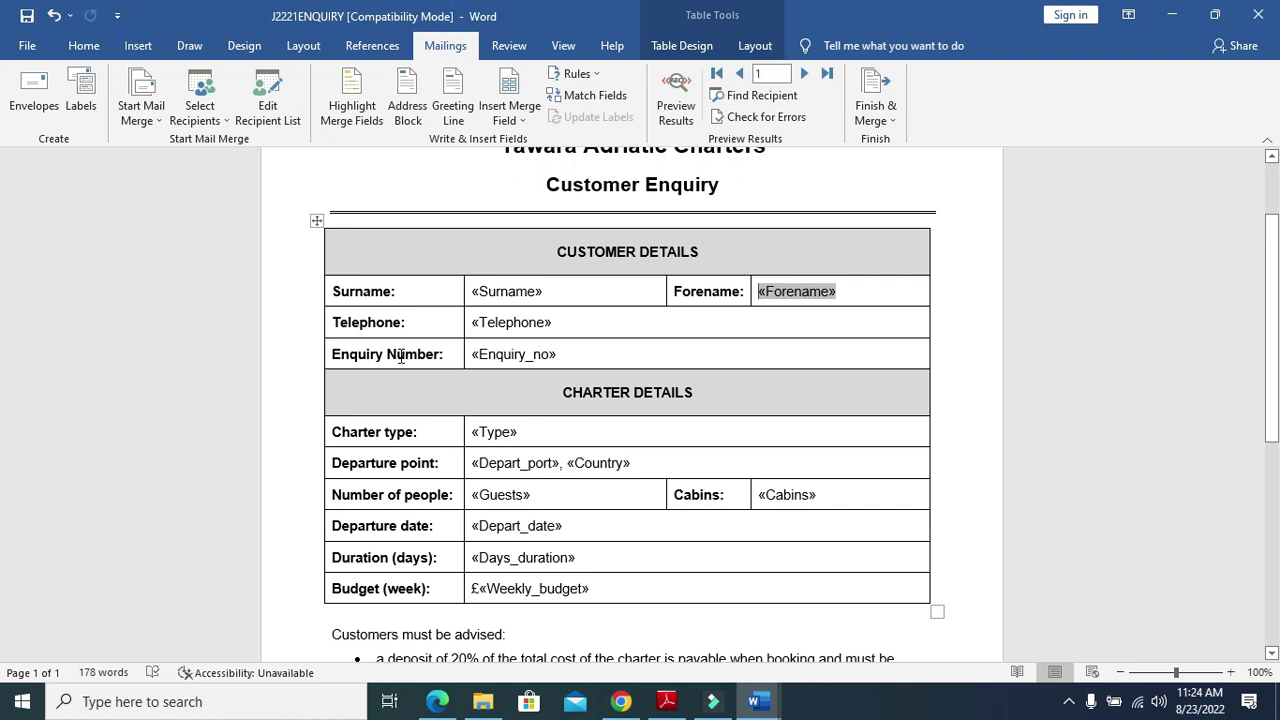
click(889, 121)
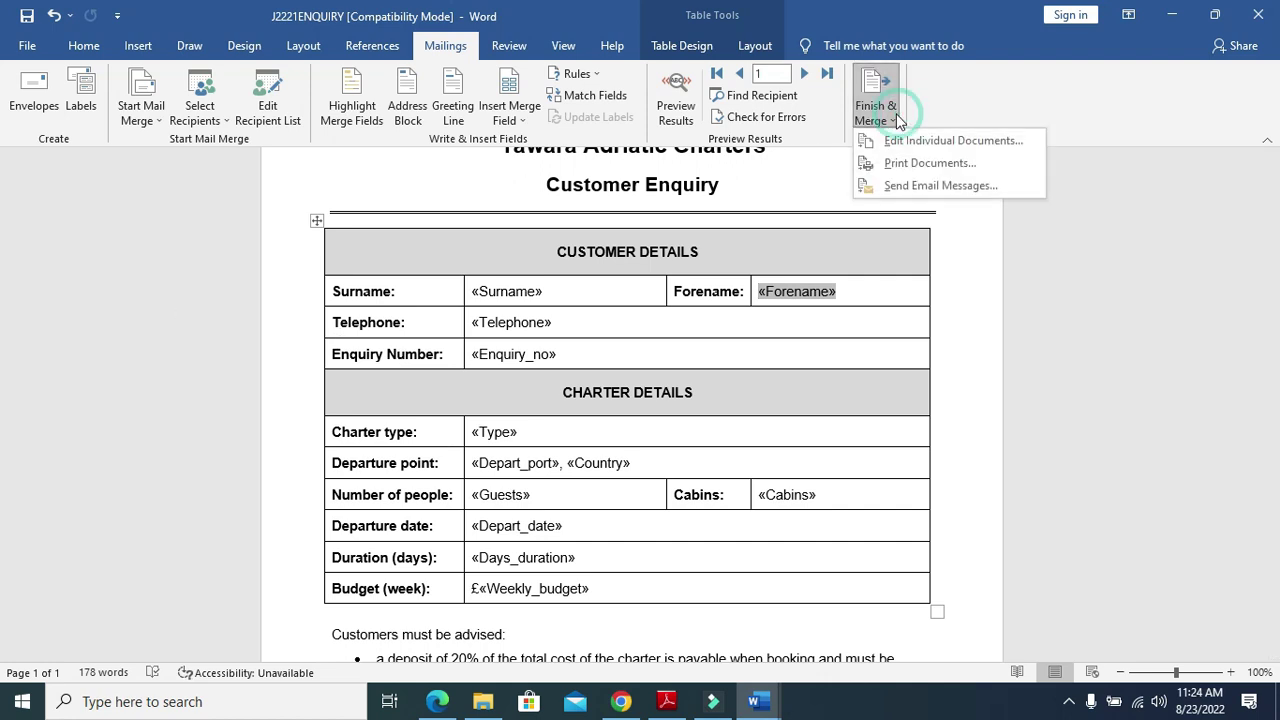
click(918, 140)
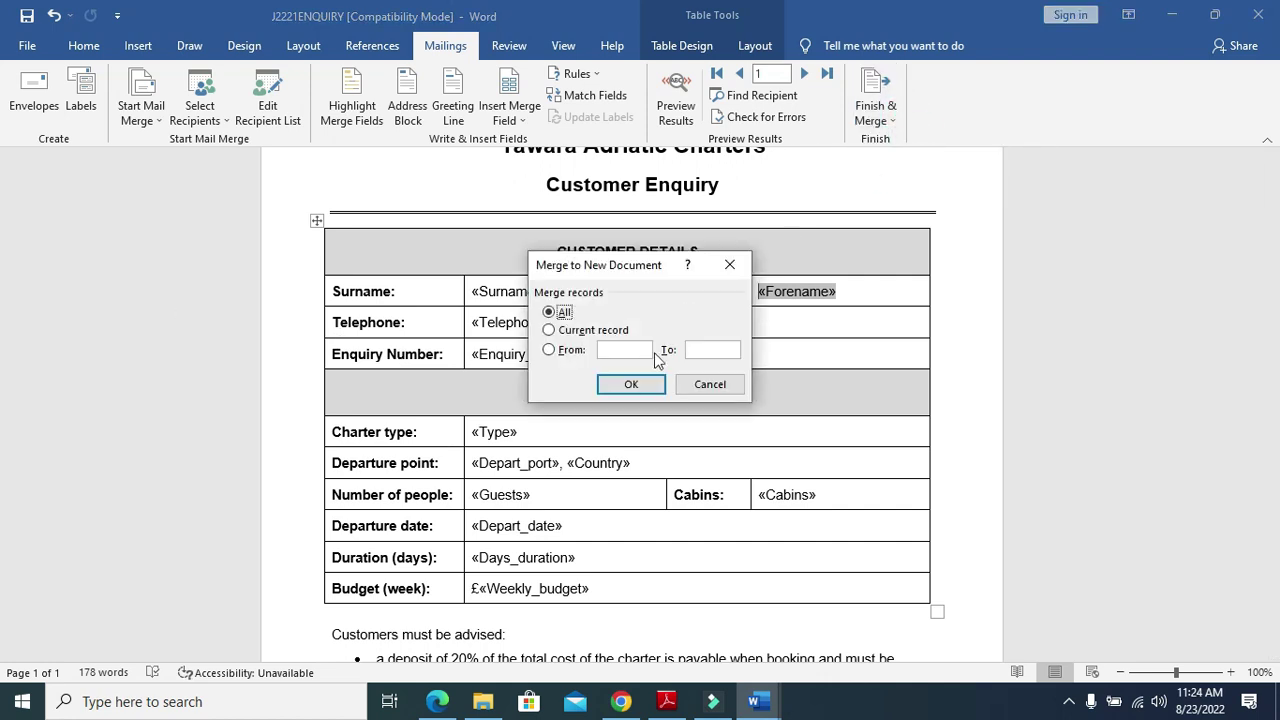
click(655, 390)
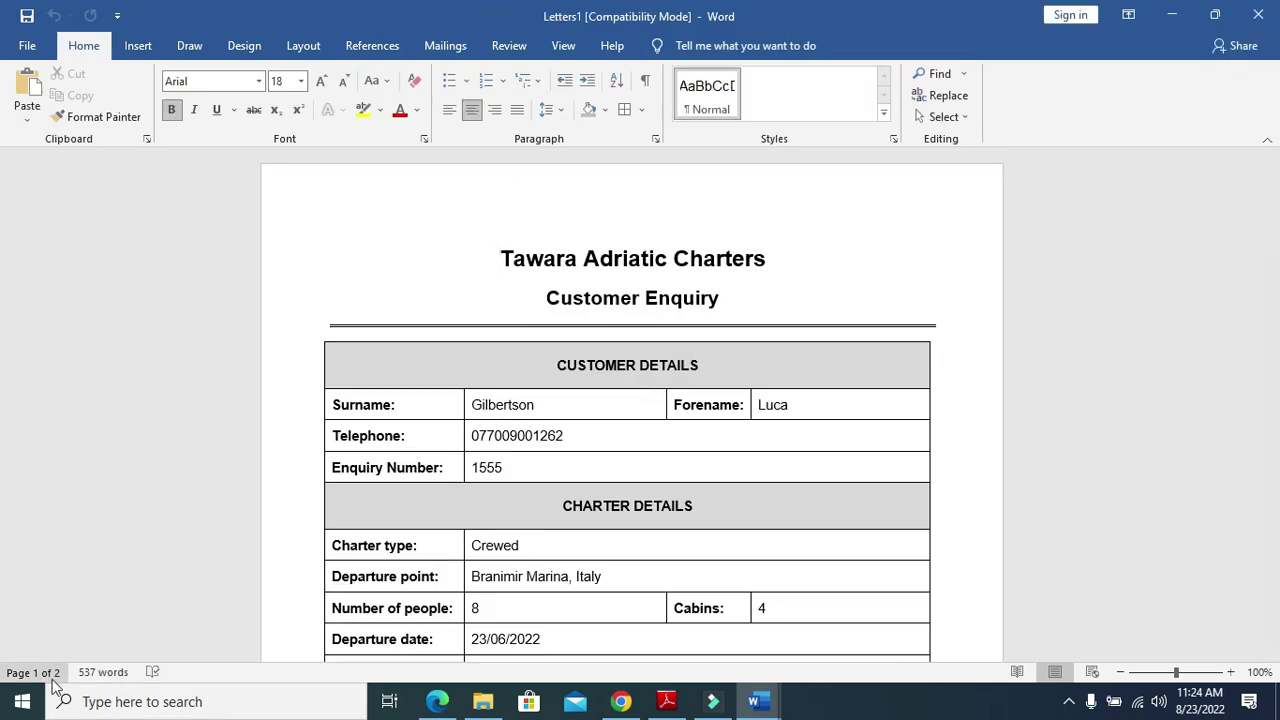
scroll(383, 545, down, 3)
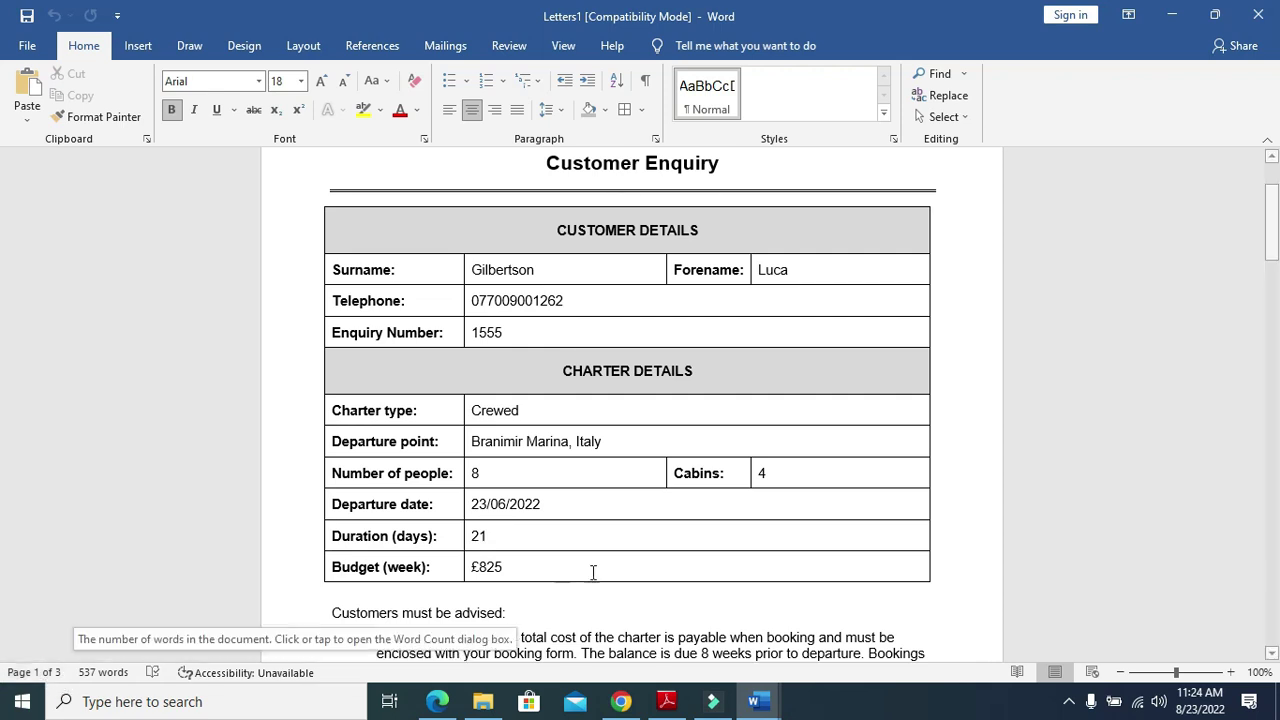
scroll(678, 509, down, 10)
scroll(678, 509, down, 20)
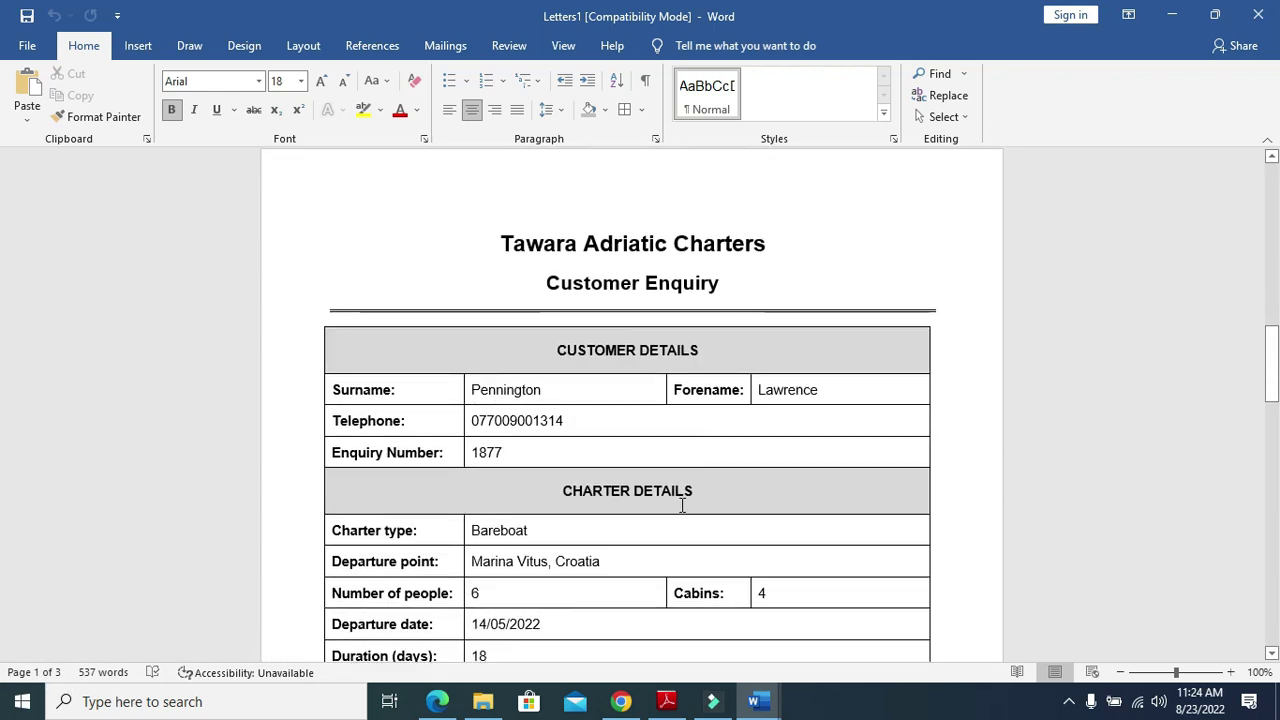
scroll(680, 505, down, 10)
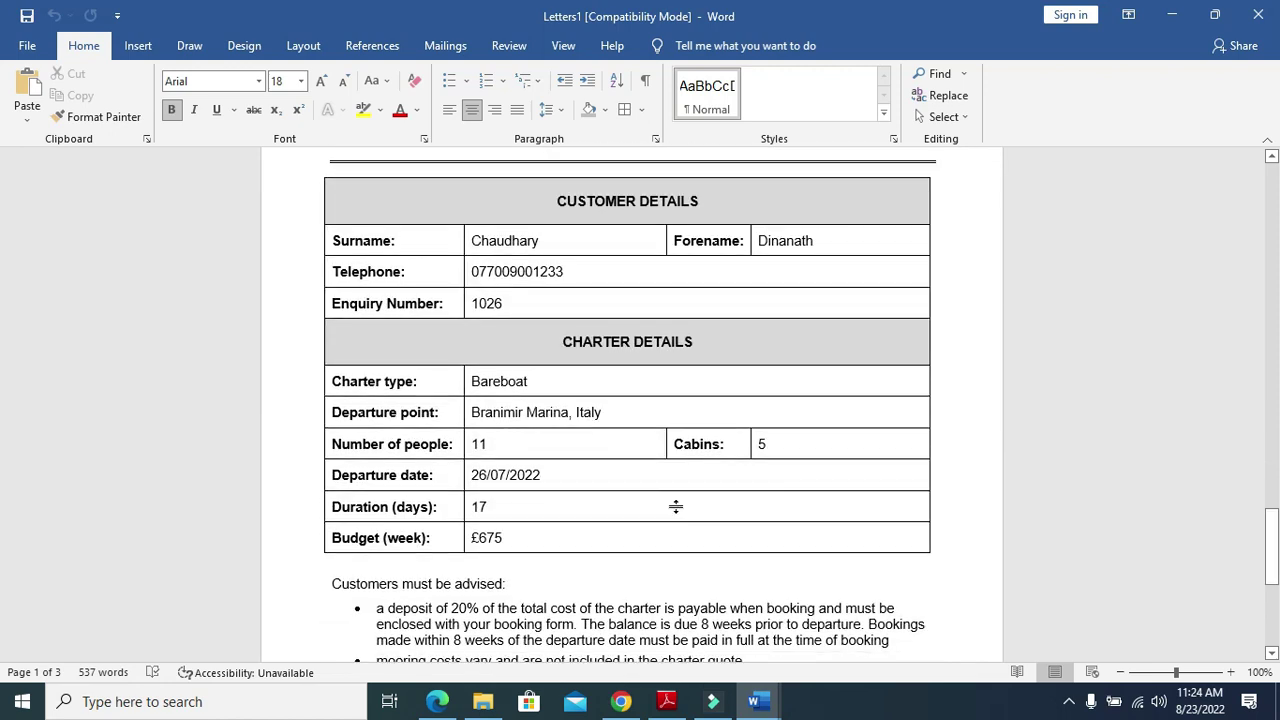
scroll(676, 507, down, 8)
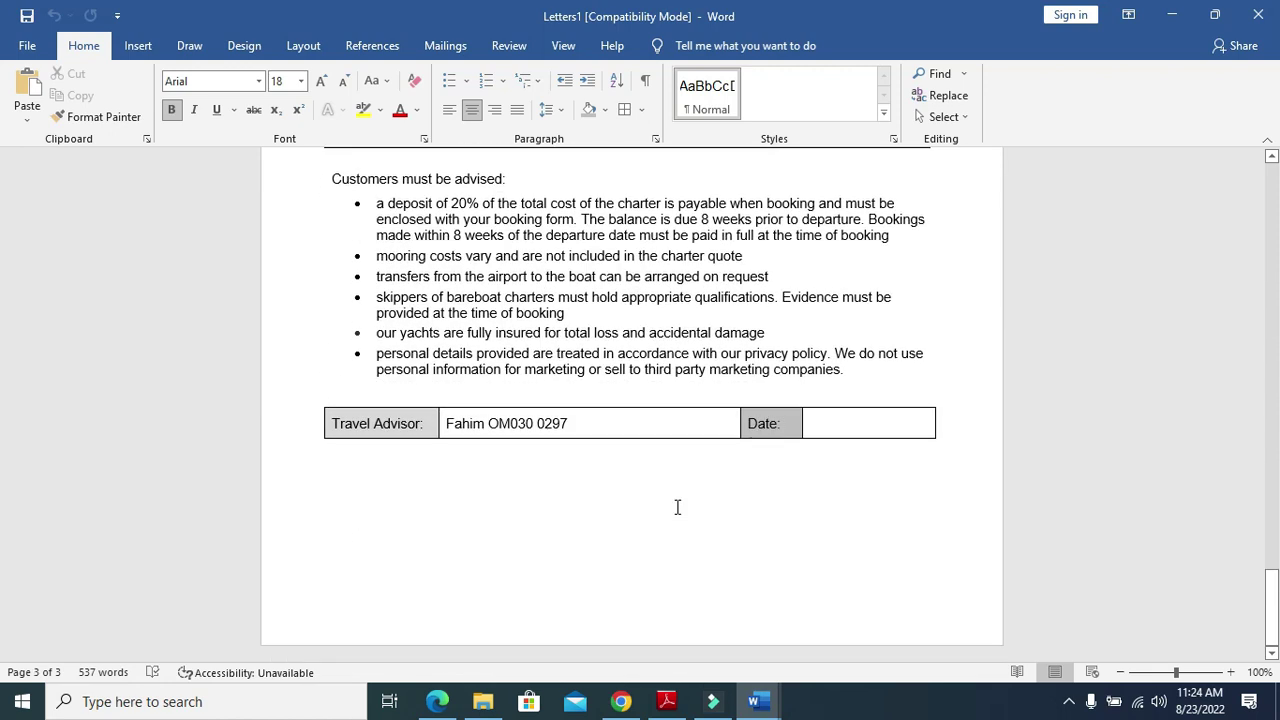
click(667, 701)
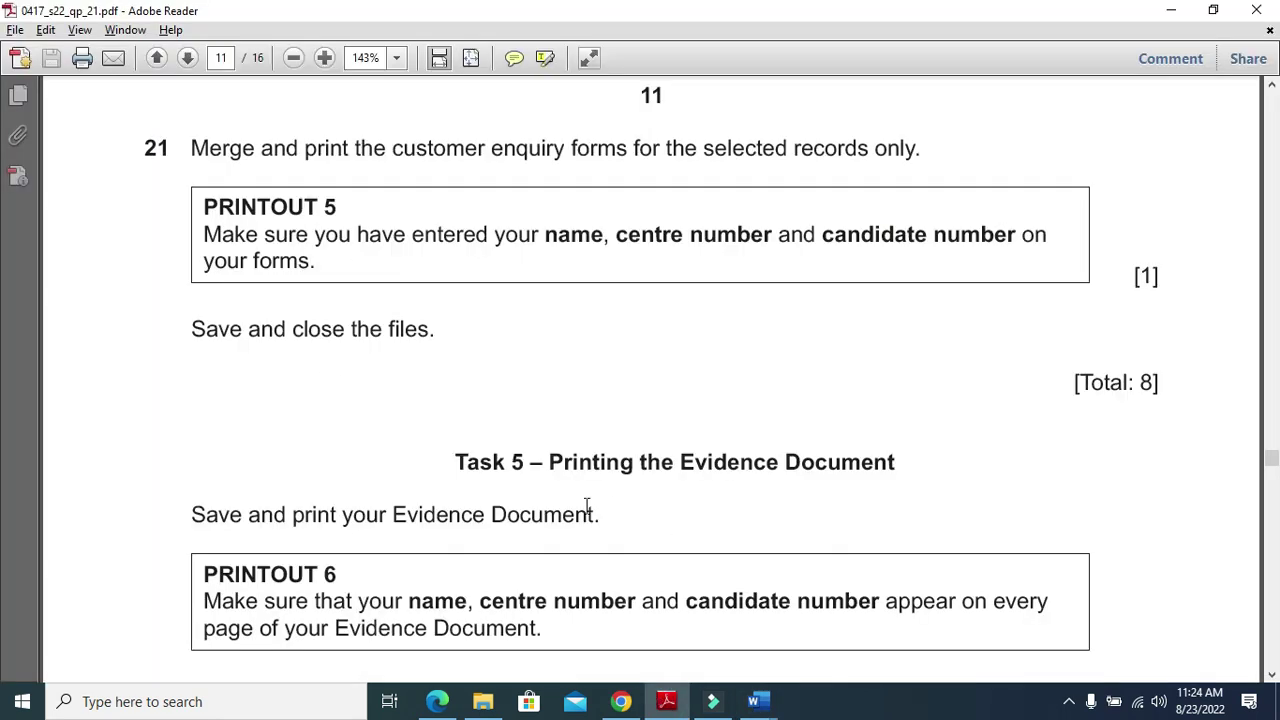